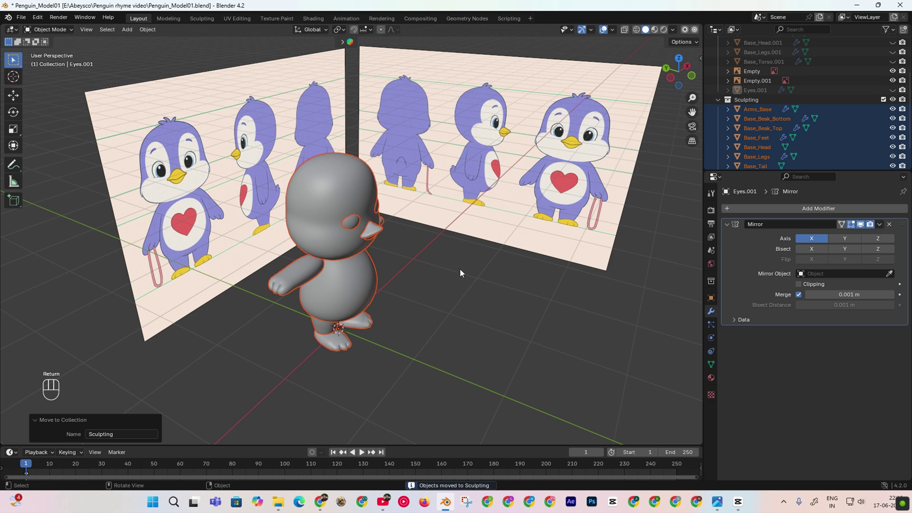
# Check the backup copies in Collection with the Sculpting collection hidden, and restore the original visibility.
pyautogui.click(893, 100)
pyautogui.scroll(3, 834, 81)
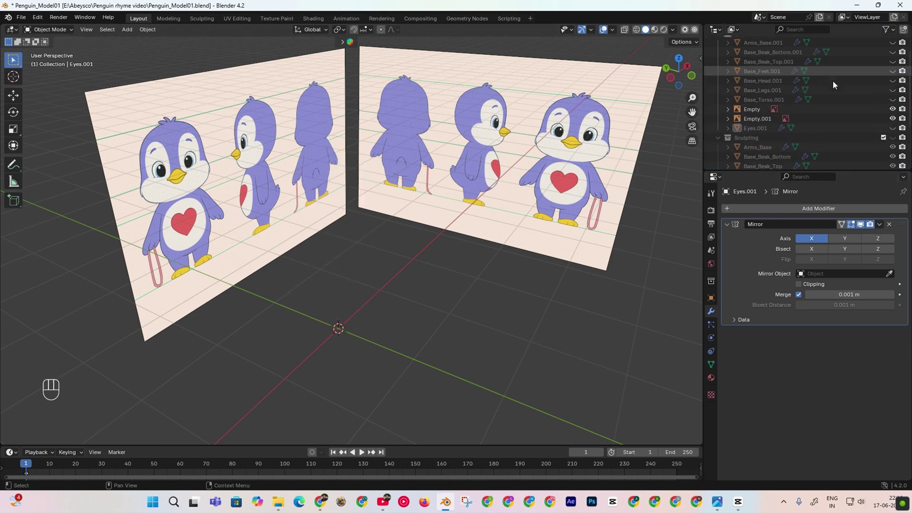
pyautogui.moveTo(893, 118); pyautogui.dragTo(890, 61)
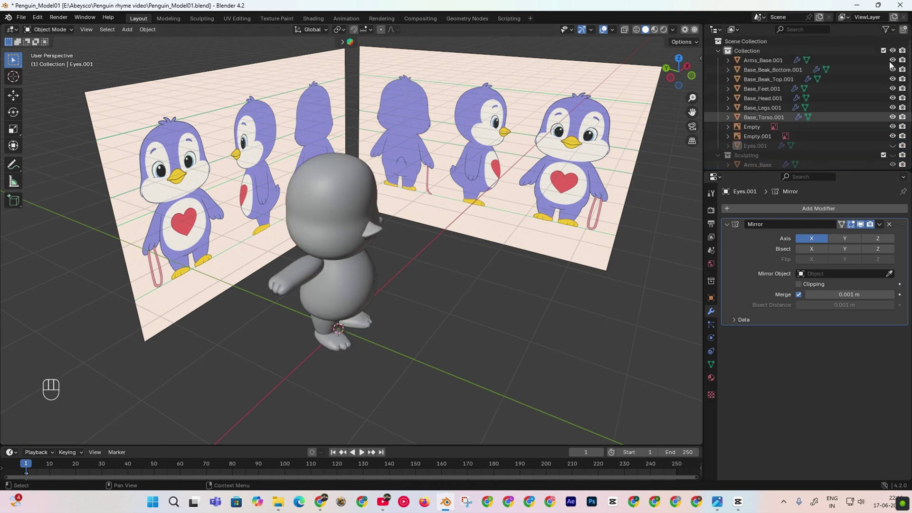
pyautogui.click(893, 146)
pyautogui.moveTo(468, 202); pyautogui.dragTo(415, 187, button='middle')
pyautogui.hotkey('ctrl', 'z')
pyautogui.hotkey('ctrl', 'z')
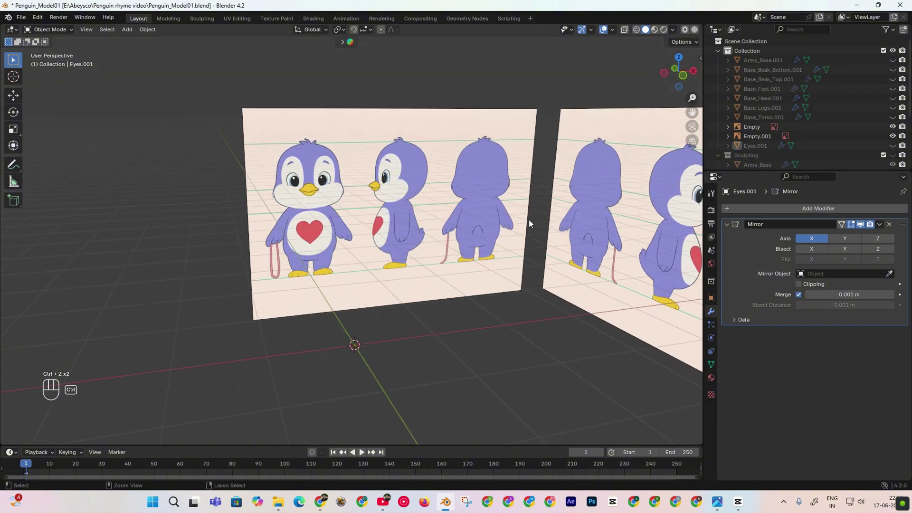
pyautogui.click(893, 155)
# Apply the Subdivision and Mirror modifiers on the penguin's arms and the Subdivision modifier on its torso.
pyautogui.scroll(-2, 408, 232)
pyautogui.moveTo(408, 232); pyautogui.dragTo(437, 231, button='middle')
pyautogui.scroll(4, 427, 237)
pyautogui.keyDown('shift'); pyautogui.moveTo(352, 273); pyautogui.dragTo(380, 267, button='middle'); pyautogui.keyUp('shift')
pyautogui.click(438, 245)
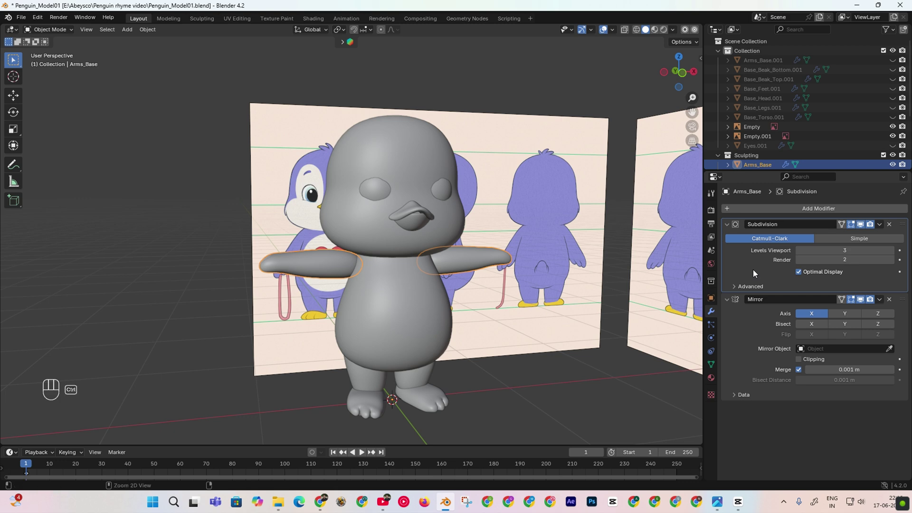
pyautogui.hotkey('ctrl', 'a')
pyautogui.hotkey('ctrl', 'a')
pyautogui.click(429, 325)
pyautogui.hotkey('ctrl', 'a')
# Apply the Subdivision and Mirror modifiers on the penguin's legs and feet.
pyautogui.click(411, 375)
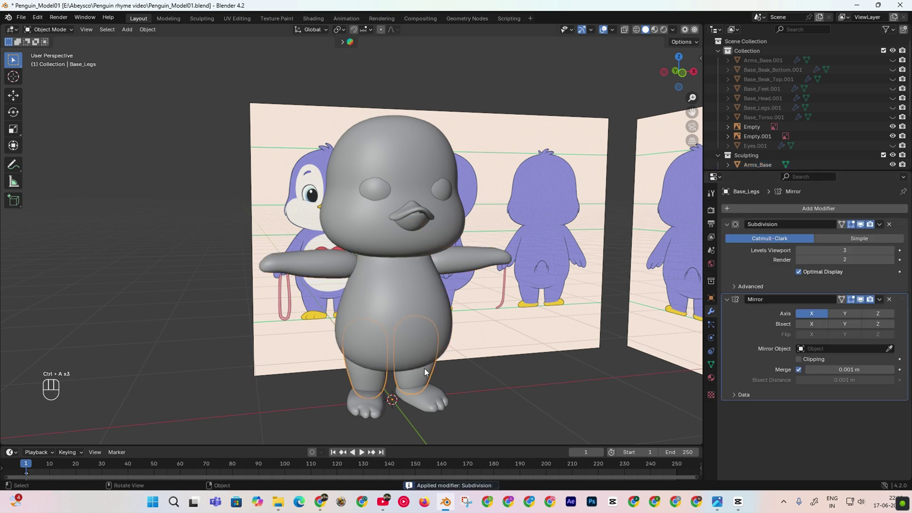
pyautogui.hotkey('ctrl', 'a')
pyautogui.hotkey('ctrl', 'a')
pyautogui.click(413, 404)
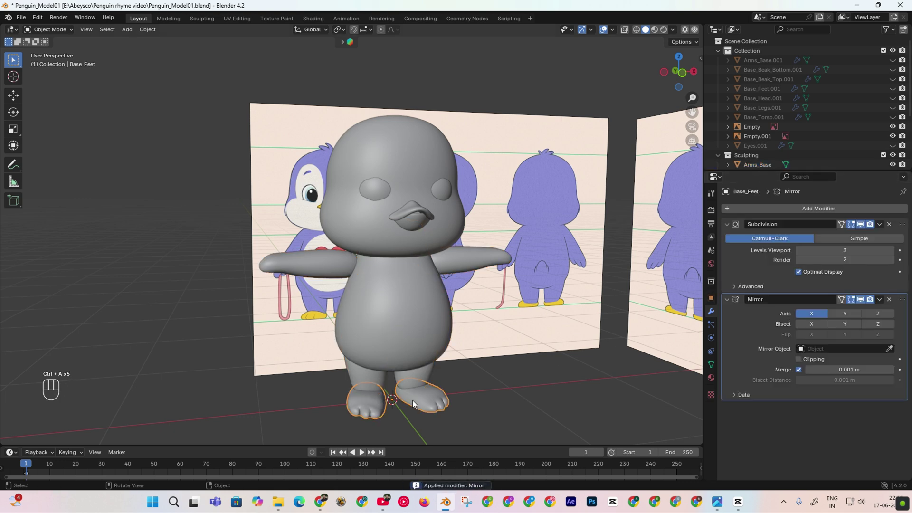
pyautogui.click(759, 269)
pyautogui.hotkey('ctrl', 'a')
pyautogui.hotkey('ctrl', 'a')
# Hide every part in the Sculpting collection except Base_Head and Eyes.
pyautogui.moveTo(447, 281); pyautogui.dragTo(387, 267, button='middle')
pyautogui.click(430, 226)
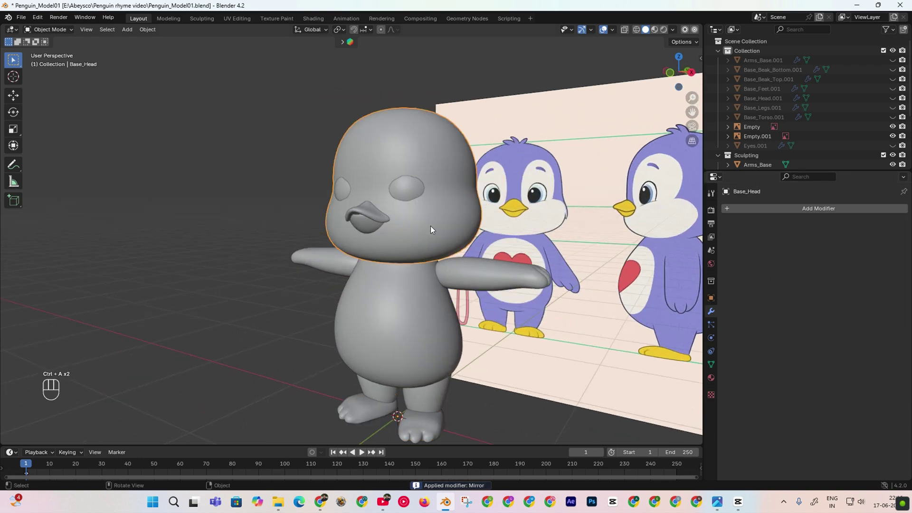
pyautogui.moveTo(420, 230)
pyautogui.mouseDown(button='middle')
pyautogui.moveTo(367, 218)
pyautogui.moveTo(431, 238)
pyautogui.mouseUp(button='middle')
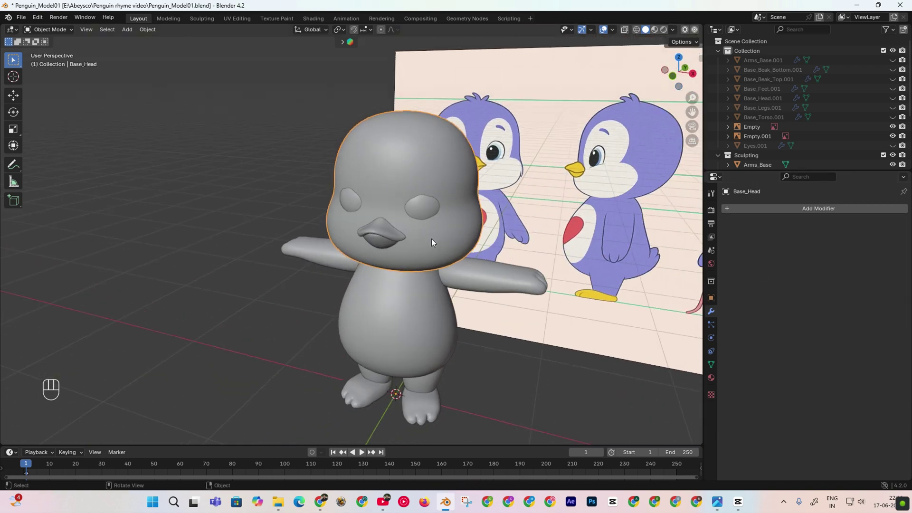
pyautogui.scroll(2, 432, 239)
pyautogui.scroll(-4, 752, 123)
pyautogui.moveTo(892, 88); pyautogui.dragTo(893, 165)
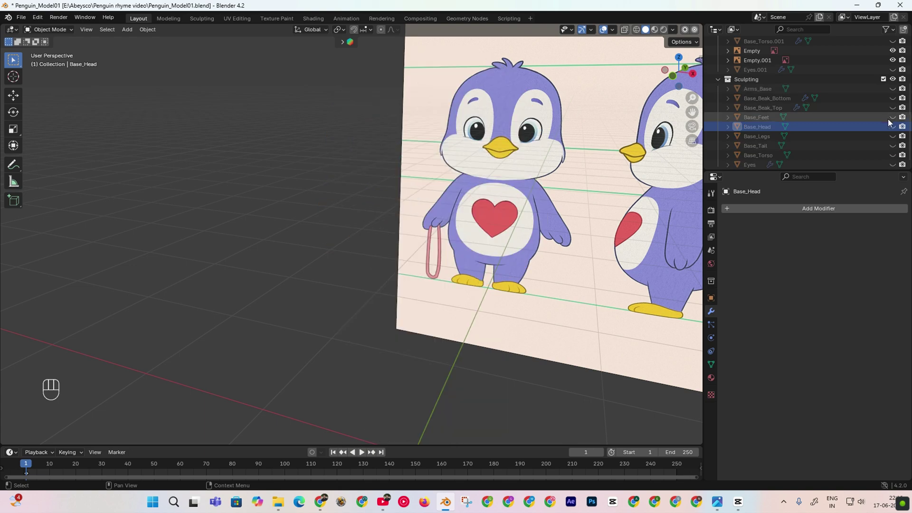
pyautogui.click(892, 127)
pyautogui.click(893, 165)
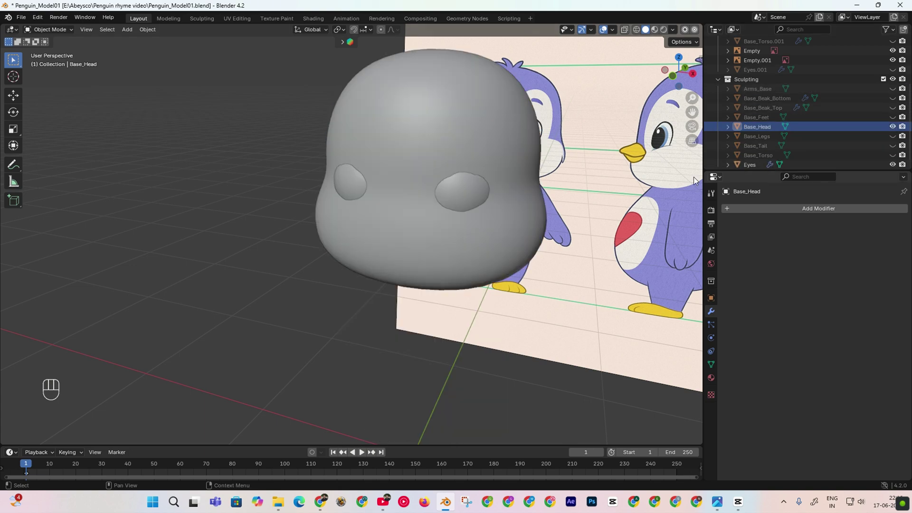
# Put Base_Head into Sculpt Mode in the front view and set the Grab brush radius to 73 px.
pyautogui.press('KP_1')
pyautogui.scroll(3, 535, 208)
pyautogui.click(534, 204)
pyautogui.keyDown('shift'); pyautogui.moveTo(549, 194); pyautogui.dragTo(490, 282, button='middle'); pyautogui.keyUp('shift')
pyautogui.scroll(1, 487, 294)
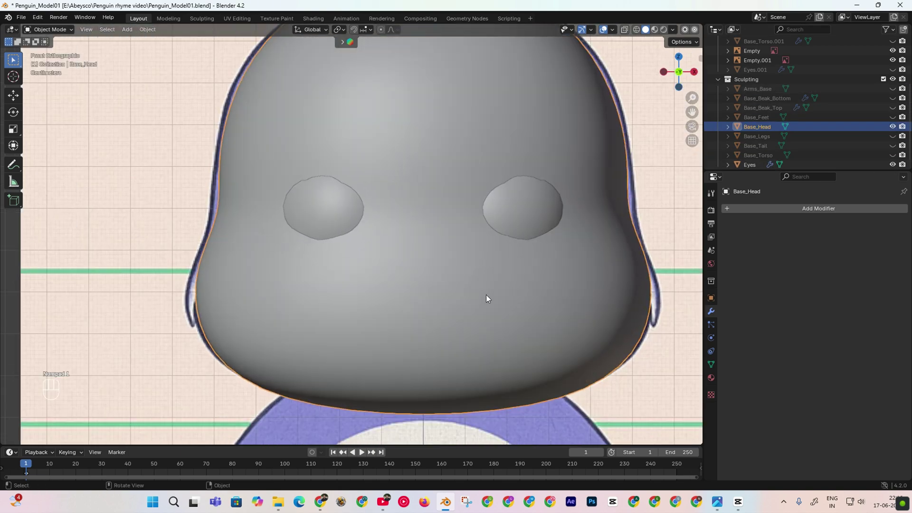
pyautogui.hotkey('ctrl', 'Tab')
pyautogui.click(475, 332)
pyautogui.keyDown('shift'); pyautogui.moveTo(489, 210); pyautogui.dragTo(447, 275, button='middle'); pyautogui.keyUp('shift')
pyautogui.scroll(1, 446, 280)
pyautogui.press('f')
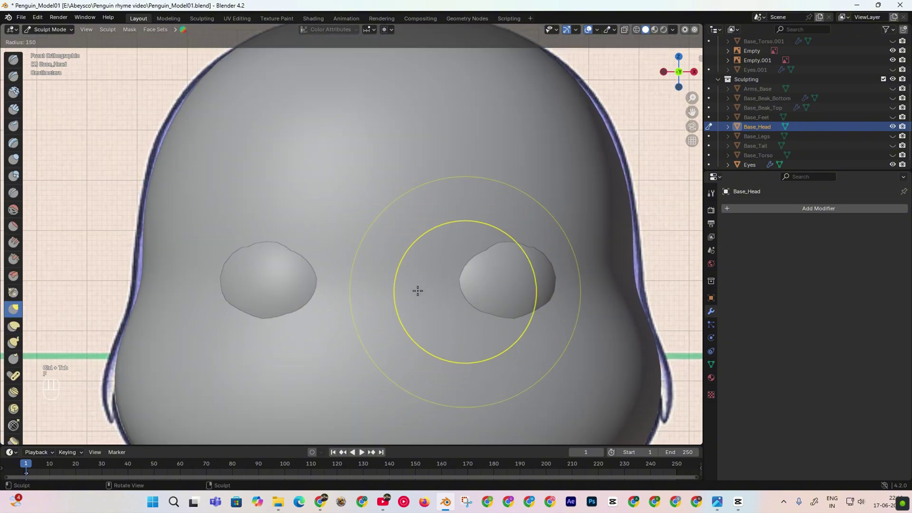
pyautogui.click(384, 304)
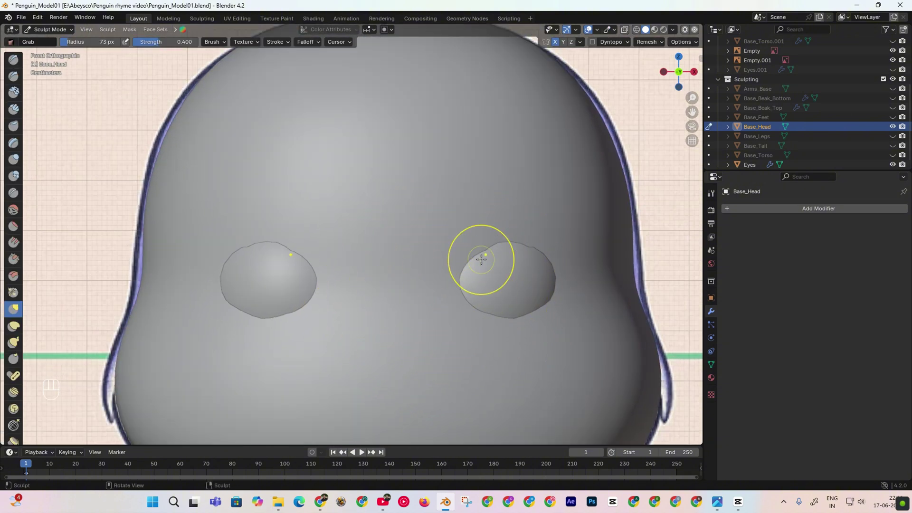
# Choose the Clay Strips brush with a radius of 57 px.
pyautogui.click(14, 109)
pyautogui.press('f')
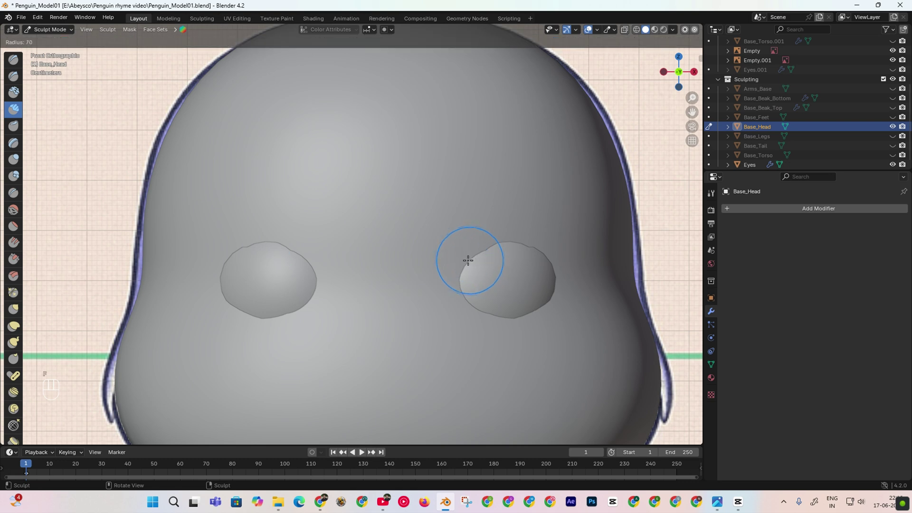
pyautogui.click(464, 260)
# Try to carve the head surface inward beside the inner edge of the eye, and undo the stroke.
pyautogui.keyDown('ctrl'); pyautogui.moveTo(469, 248); pyautogui.dragTo(467, 245); pyautogui.keyUp('ctrl')
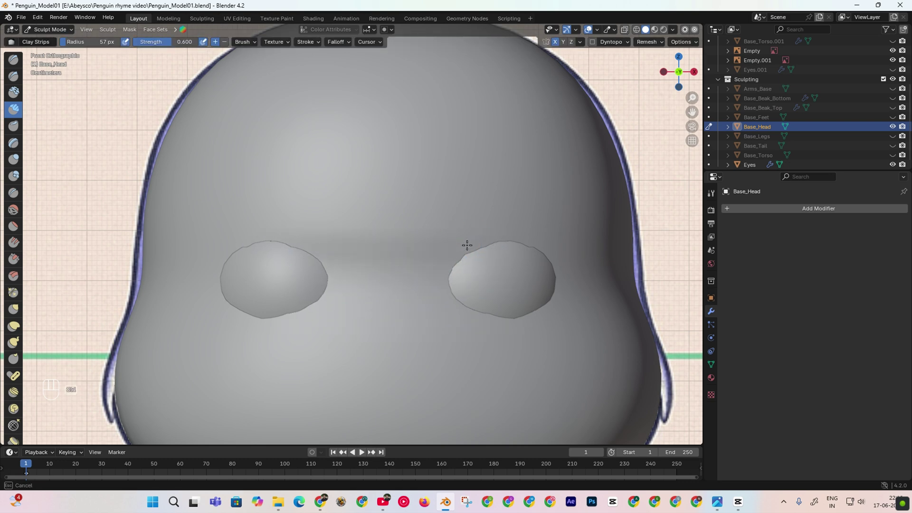
pyautogui.hotkey('ctrl', 'z')
pyautogui.hotkey('ctrl', 'z')
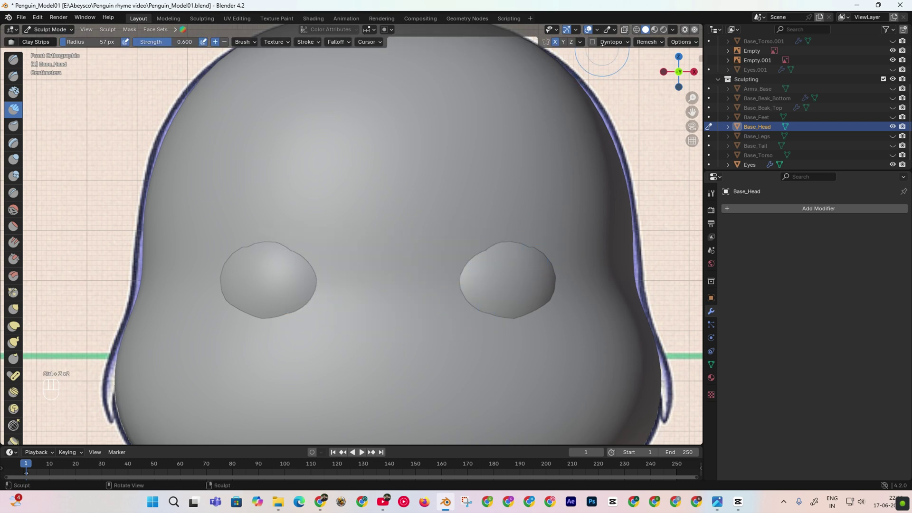
# Try a voxel remesh of the head with a voxel size of 0.1 m, and undo it.
pyautogui.click(636, 29)
pyautogui.click(645, 29)
pyautogui.click(647, 42)
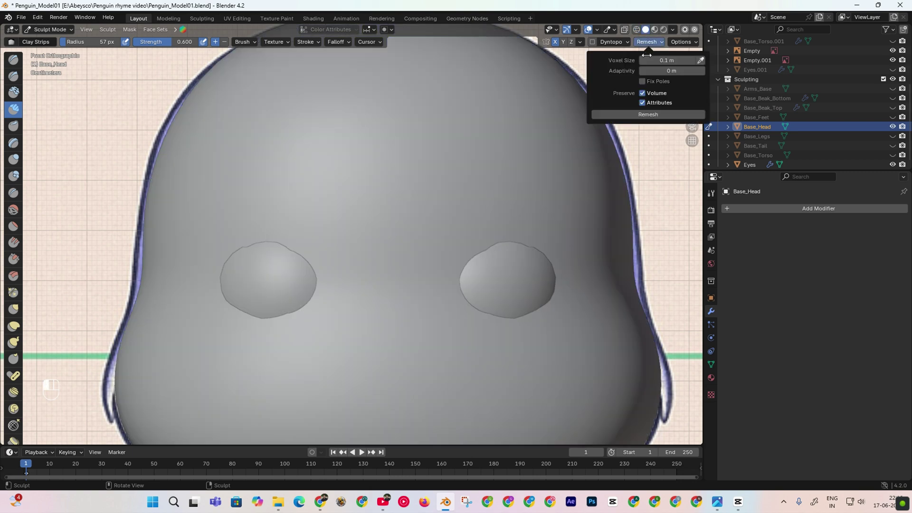
pyautogui.click(640, 114)
pyautogui.hotkey('ctrl', 'z')
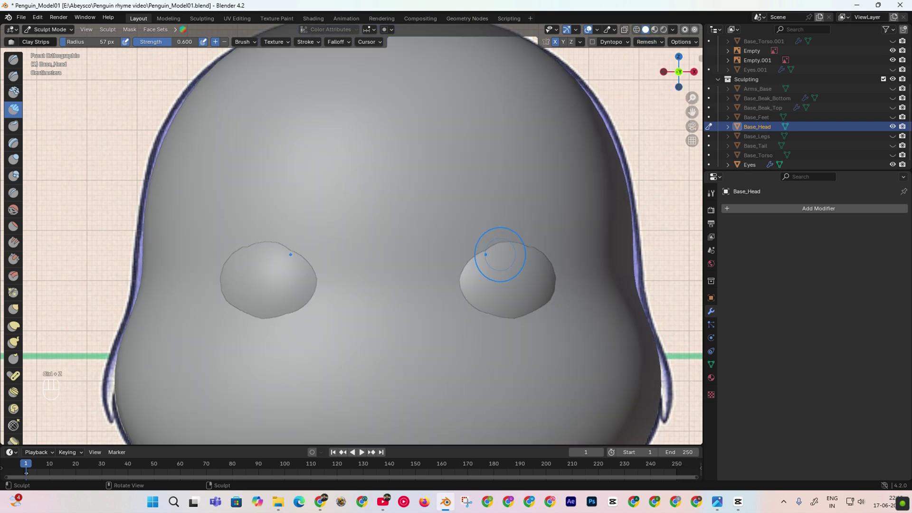
# Try remeshing the head with the voxel size reduced to 0.01 m, and undo the remesh.
pyautogui.click(647, 43)
pyautogui.click(657, 60)
pyautogui.write('.')
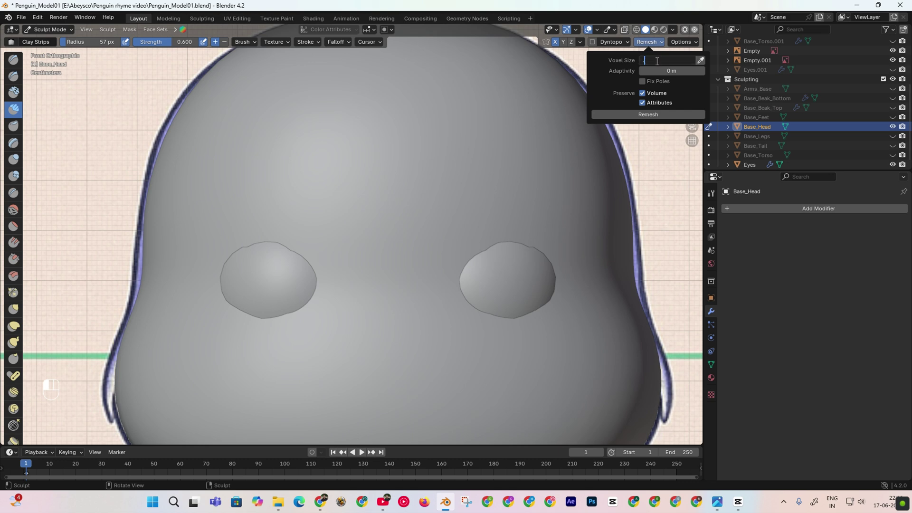
pyautogui.write('01')
pyautogui.press('Return')
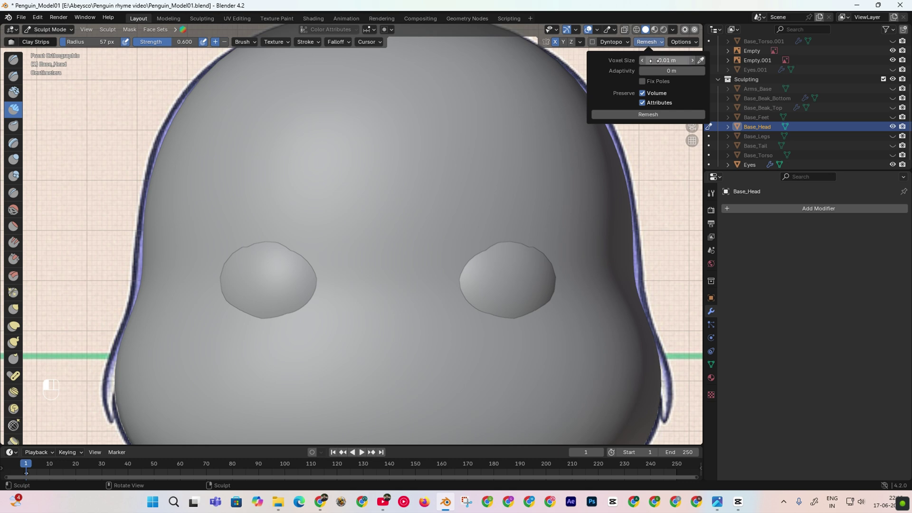
pyautogui.click(653, 115)
pyautogui.hotkey('ctrl', 'z')
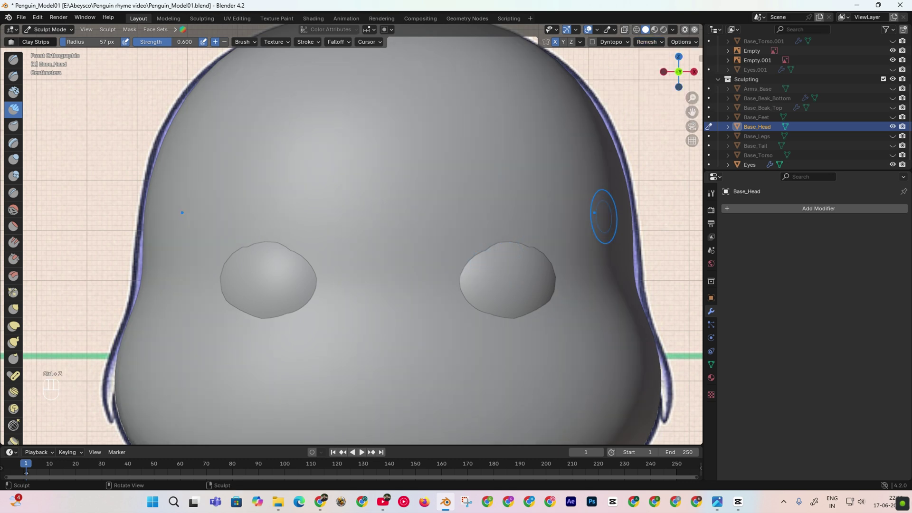
# Remesh the head with a voxel size of 0.05 m.
pyautogui.click(647, 42)
pyautogui.click(662, 60)
pyautogui.write('.05')
pyautogui.press('Return')
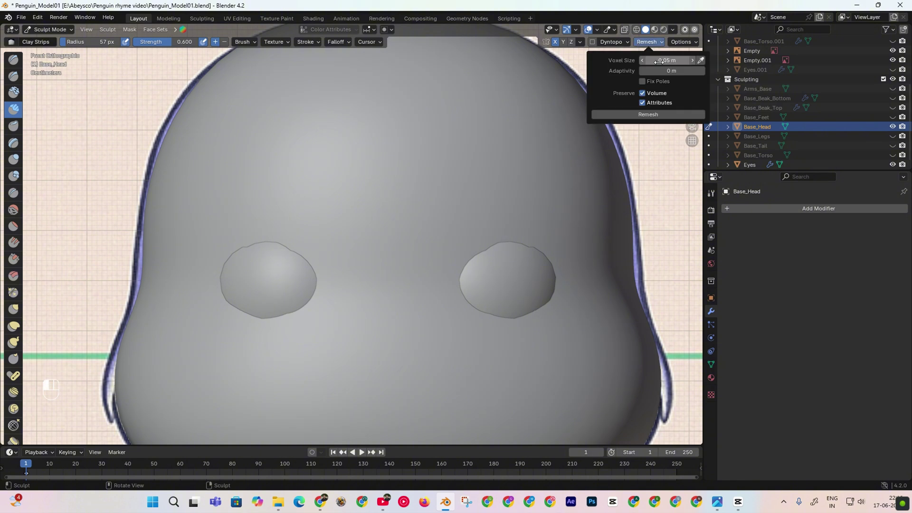
pyautogui.click(647, 114)
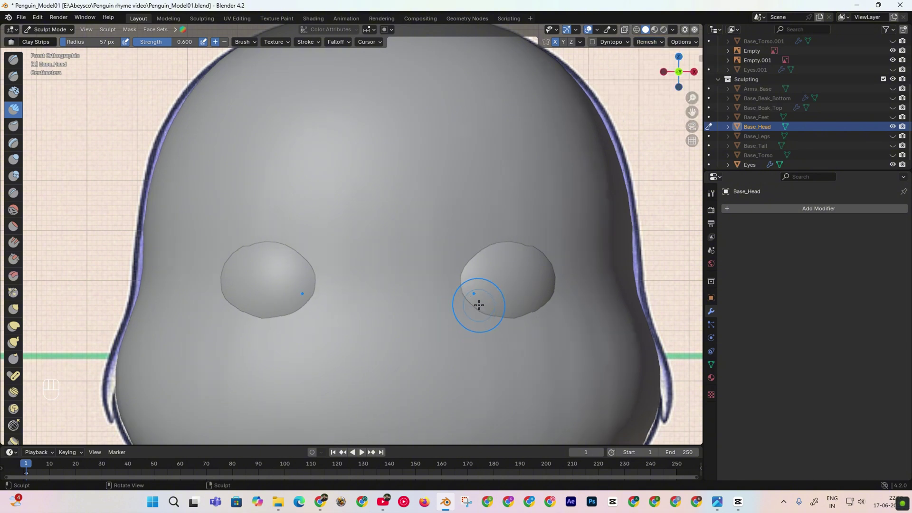
pyautogui.hotkey('ctrl', 'z')
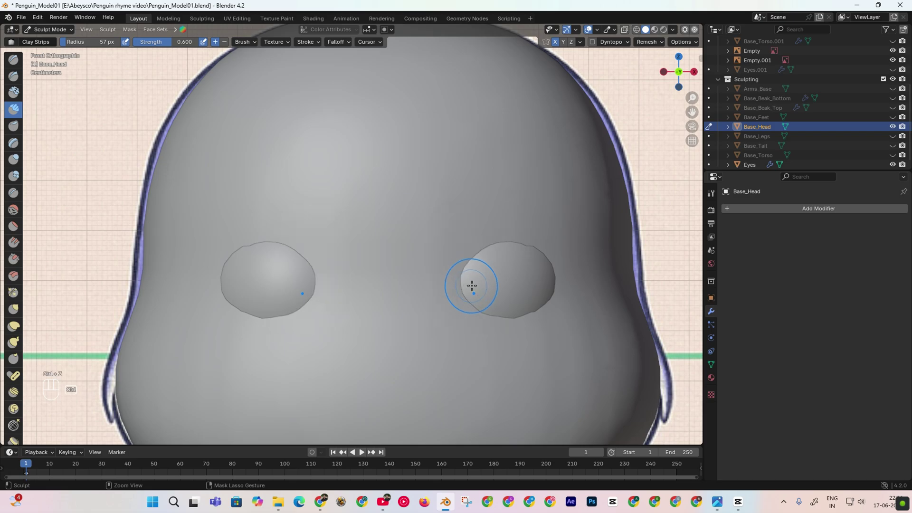
# Carve the eye sockets to the reference eye outlines in X-ray display, using Clay Strips with a 38 px radius.
pyautogui.hotkey('shift', 'alt', 'z')
pyautogui.click(894, 19)
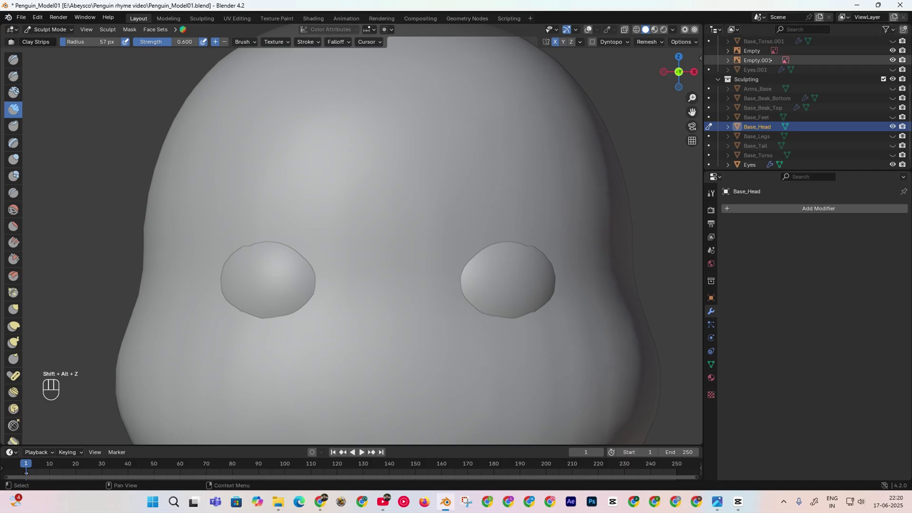
pyautogui.click(588, 30)
pyautogui.hotkey('alt', 'z')
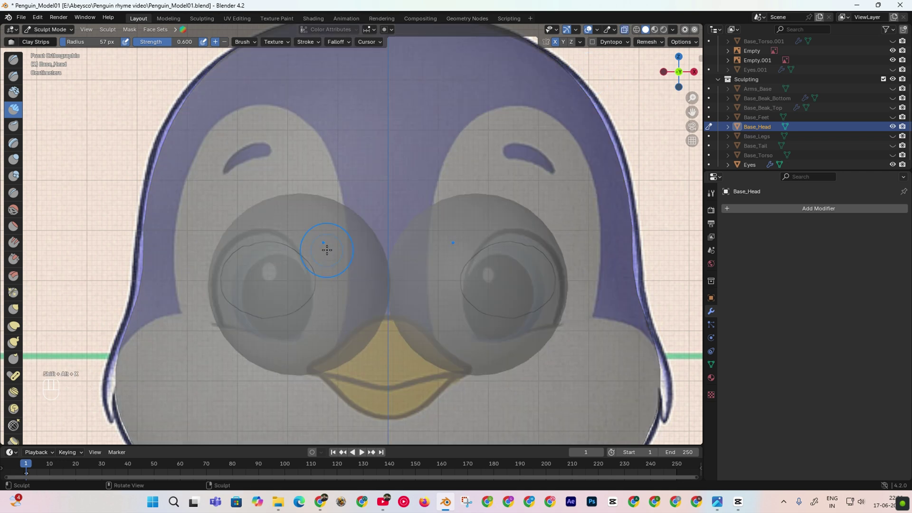
pyautogui.press('f')
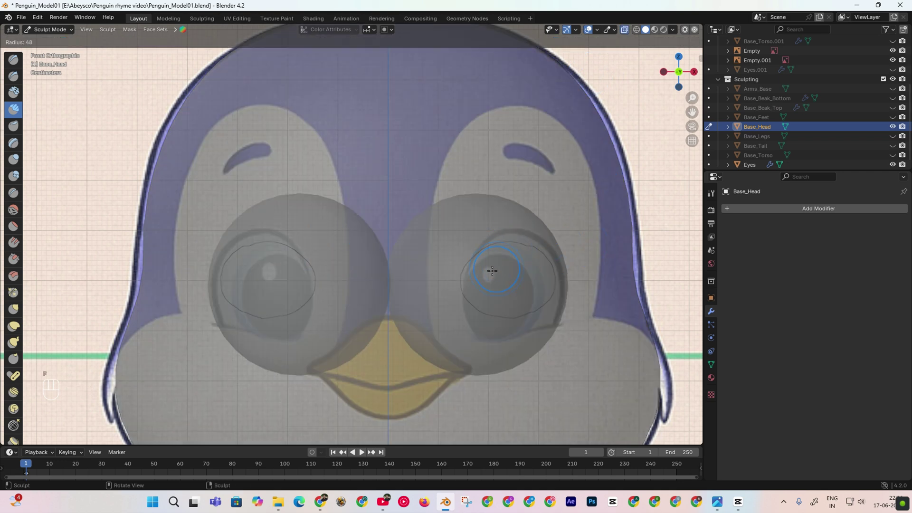
pyautogui.click(480, 279)
pyautogui.hotkey('ctrl', 'z')
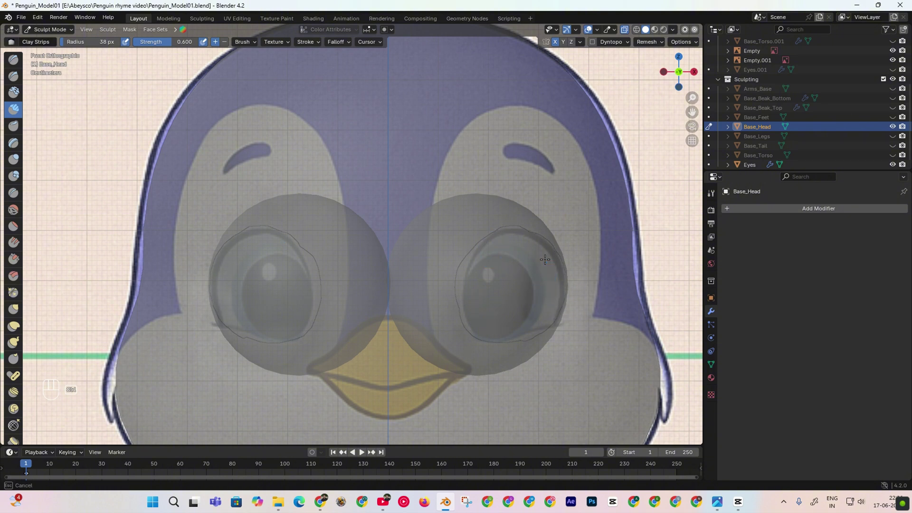
pyautogui.hotkey('shift', 'alt', 'x')
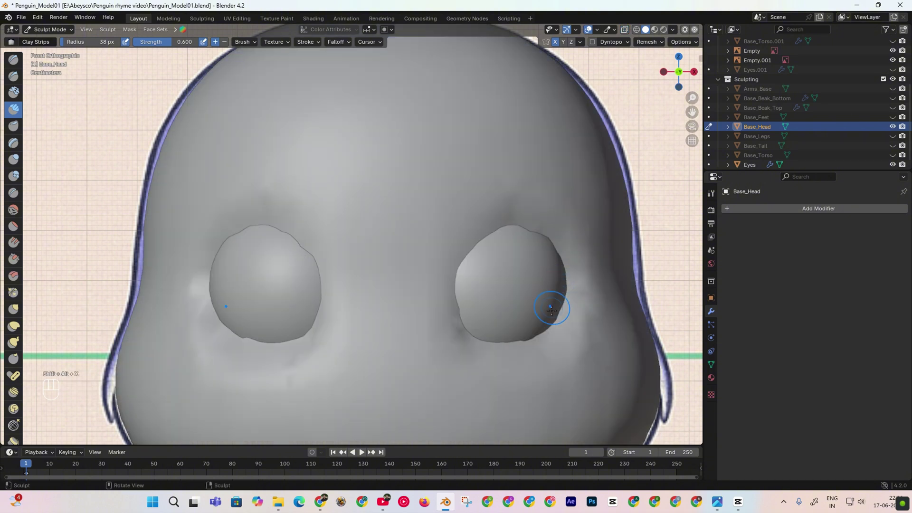
# Try smoothing the area below the eye sockets with a 76 px brush, and reduce the radius to 18 px.
pyautogui.press('f')
pyautogui.click(297, 354)
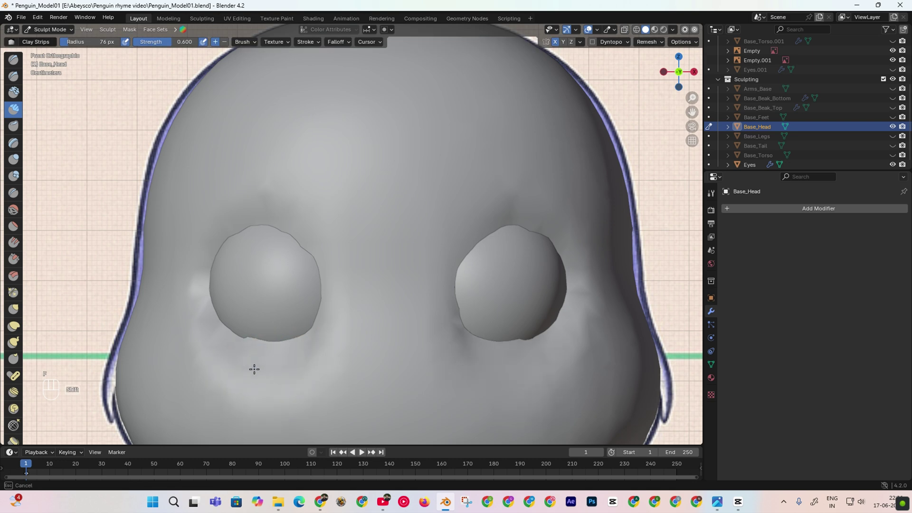
pyautogui.press('f')
pyautogui.click(215, 364)
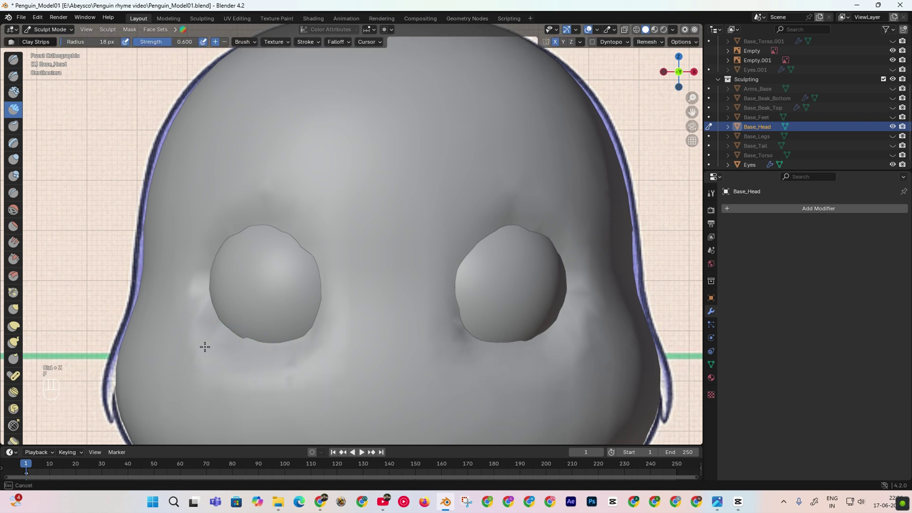
# Undo all the carving and smoothing strokes around the eye sockets.
pyautogui.hotkey('ctrl', 'z')
pyautogui.hotkey('ctrl', 'z')
pyautogui.hotkey('ctrl', 'z')
pyautogui.hotkey('ctrl', 'z')
pyautogui.hotkey('ctrl', 'z')
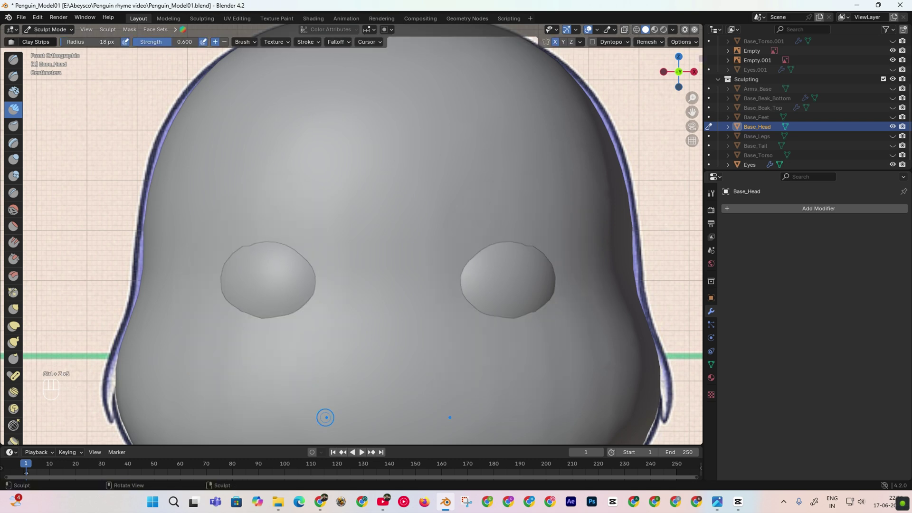
# Set the head's voxel size to 0.01 m and remesh it.
pyautogui.click(652, 42)
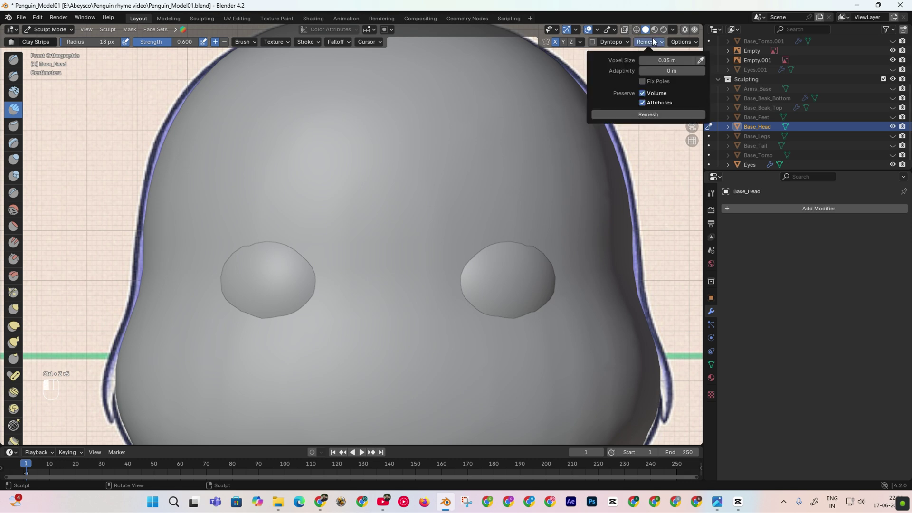
pyautogui.click(674, 60)
pyautogui.write('.01')
pyautogui.press('Return')
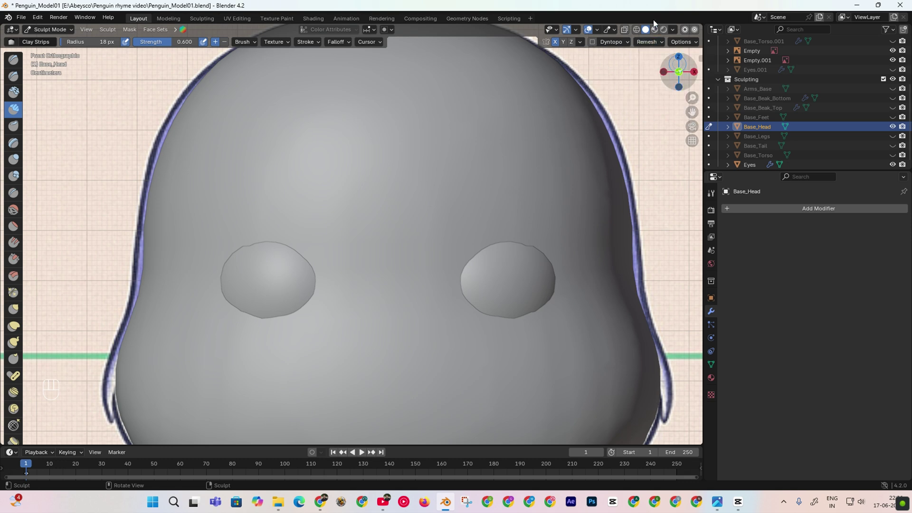
pyautogui.click(648, 42)
pyautogui.click(658, 115)
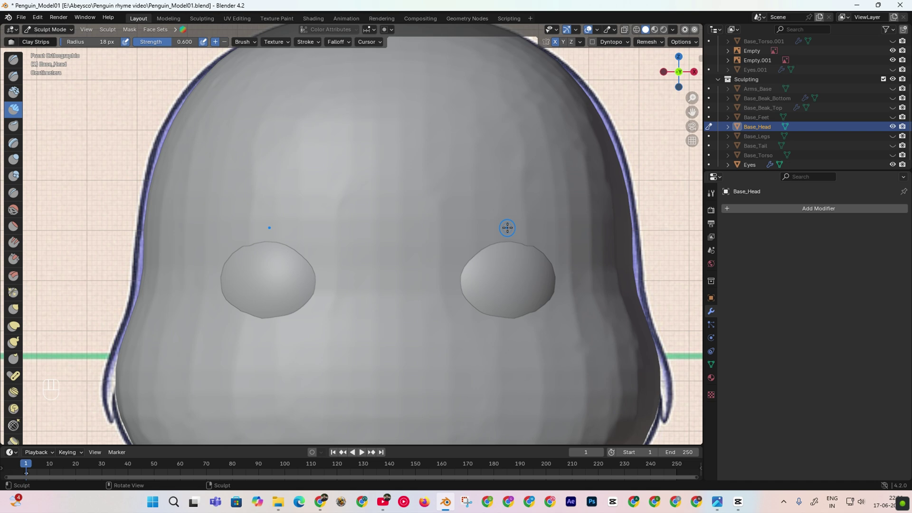
# Turn on X-ray display and set the Clay Strips brush radius to 26 px.
pyautogui.hotkey('alt', 'z')
pyautogui.press('f')
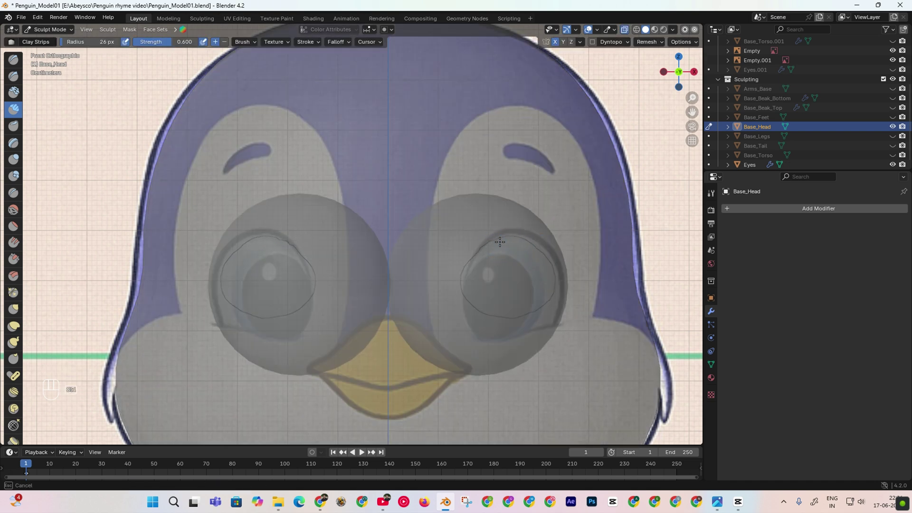
pyautogui.click(500, 241)
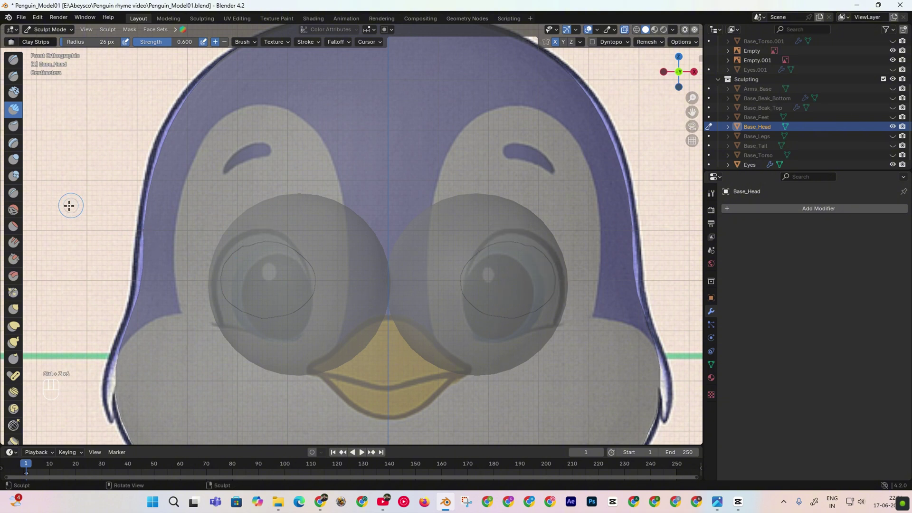
# Trace the reference eye outline and pupil on one side of the face with the Annotate tool, hatching the pupil.
pyautogui.scroll(-8, 14, 238)
pyautogui.click(13, 433)
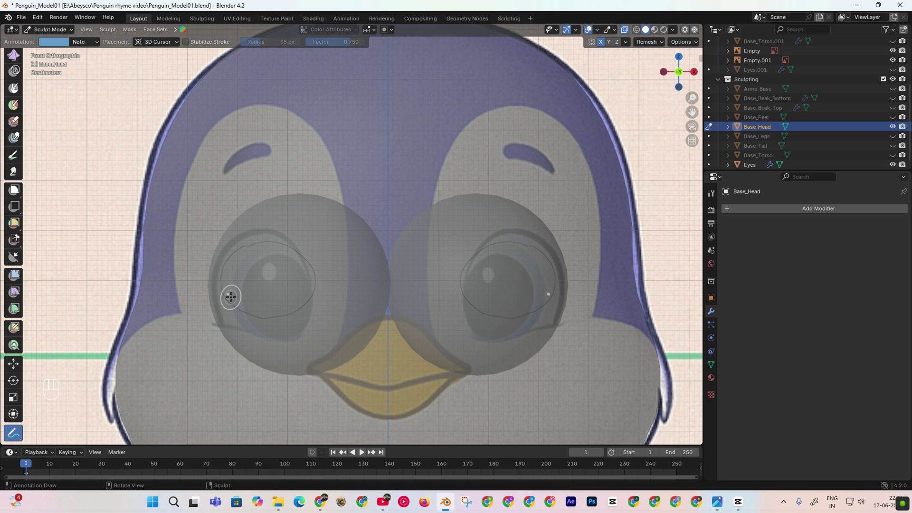
pyautogui.moveTo(480, 243); pyautogui.dragTo(497, 233)
pyautogui.moveTo(468, 277); pyautogui.dragTo(468, 282)
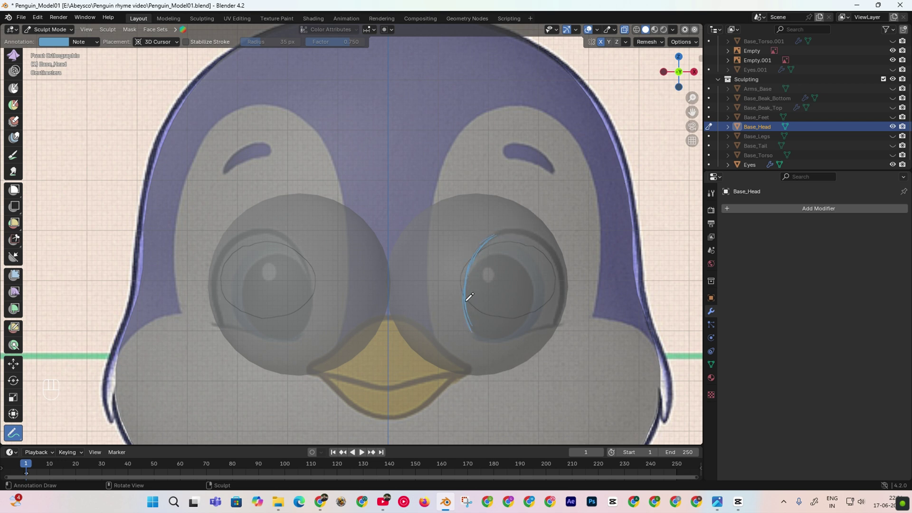
pyautogui.moveTo(503, 341); pyautogui.dragTo(479, 339)
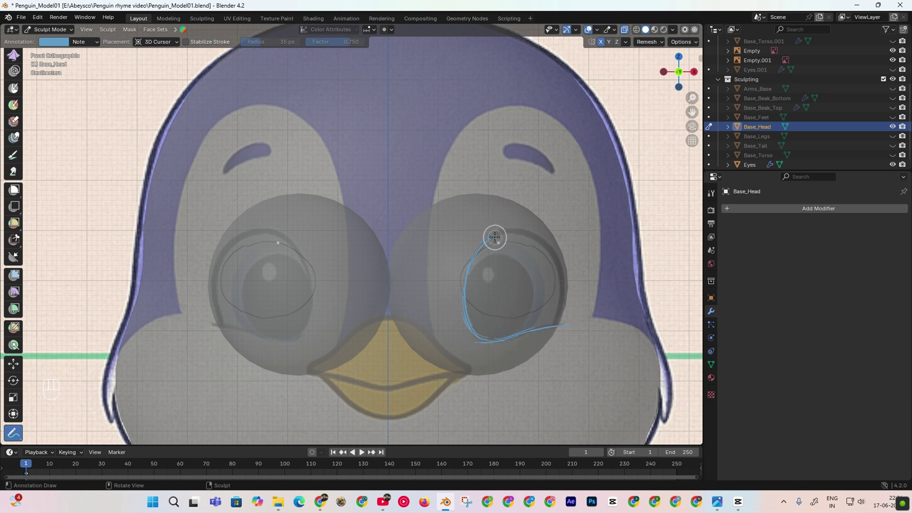
pyautogui.moveTo(501, 232); pyautogui.dragTo(547, 240)
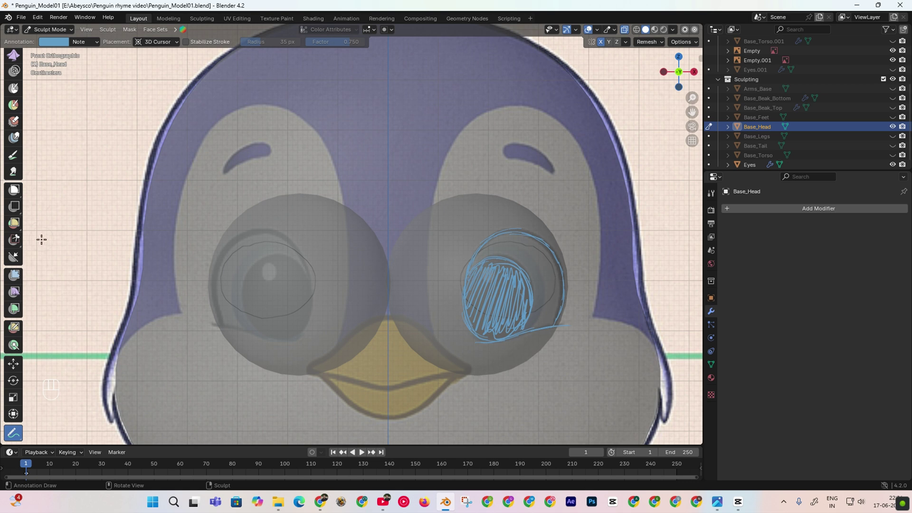
# Turn off X-ray display so the head appears solid beneath the eye annotation.
pyautogui.scroll(5, 24, 258)
pyautogui.scroll(3, 24, 258)
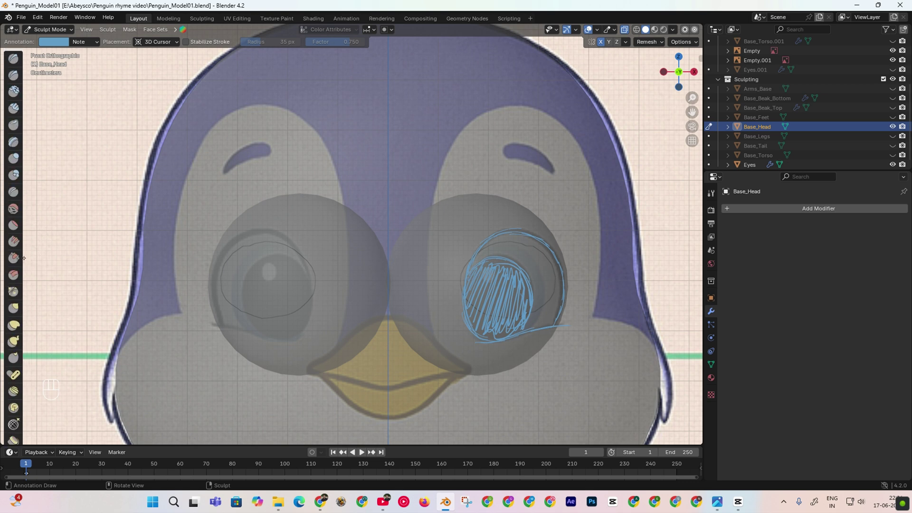
pyautogui.press('x')
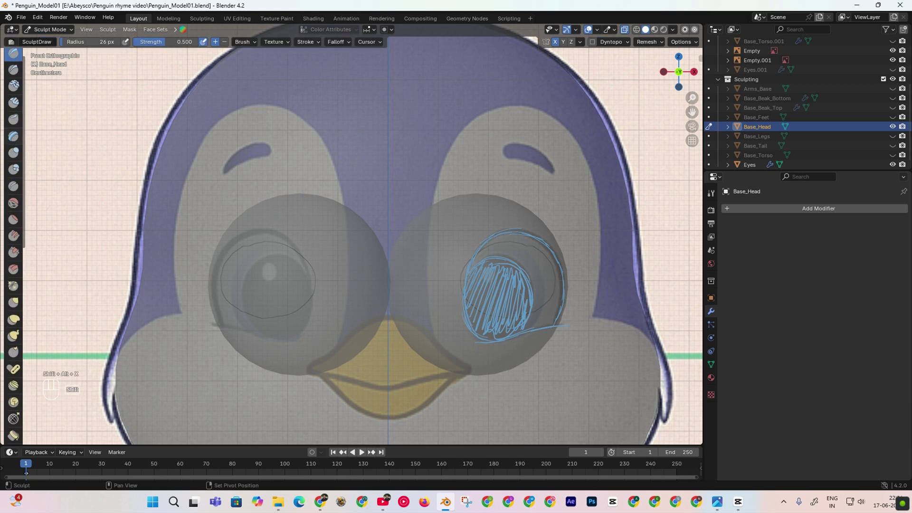
pyautogui.scroll(-2, 421, 272)
pyautogui.hotkey('alt', 'z')
pyautogui.scroll(-5, 4, 220)
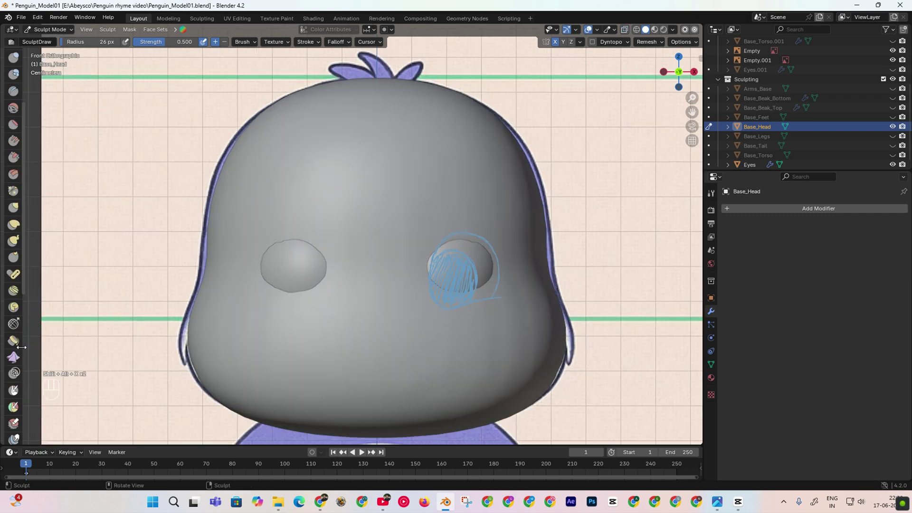
# Recolour the eye annotation dark red, lowering its HSV value to 0.305.
pyautogui.scroll(-4, 4, 220)
pyautogui.click(13, 433)
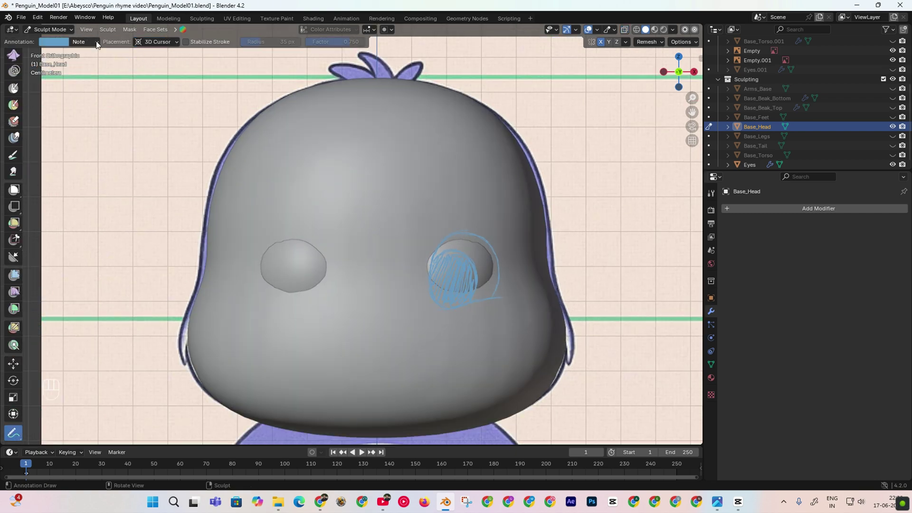
pyautogui.click(91, 41)
pyautogui.click(29, 75)
pyautogui.moveTo(114, 125); pyautogui.dragTo(115, 140)
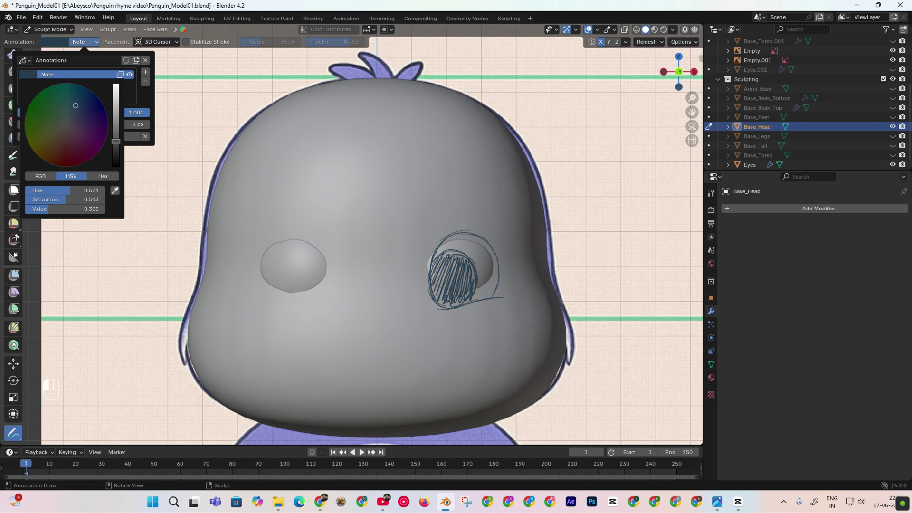
pyautogui.click(71, 163)
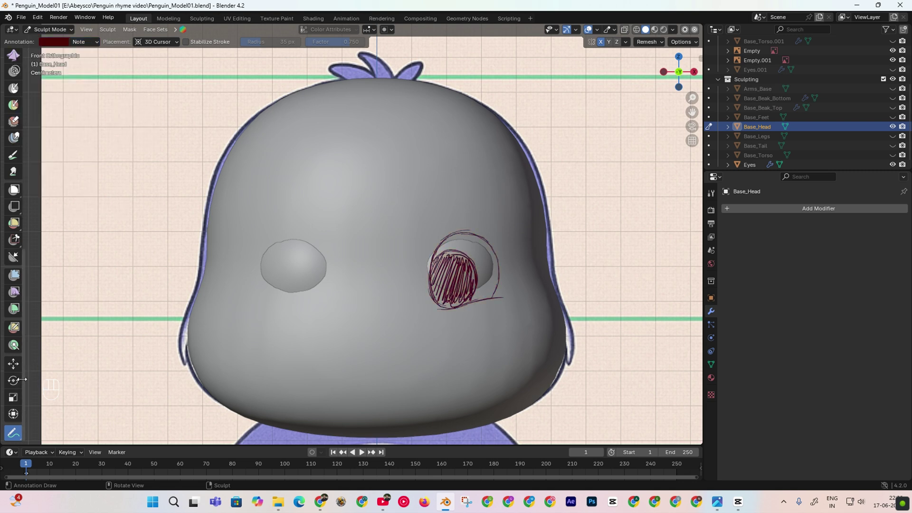
# Switch to the Clay Strips brush, try a carving stroke inside the annotated eye outline, and undo it.
pyautogui.scroll(5, 14, 214)
pyautogui.click(14, 59)
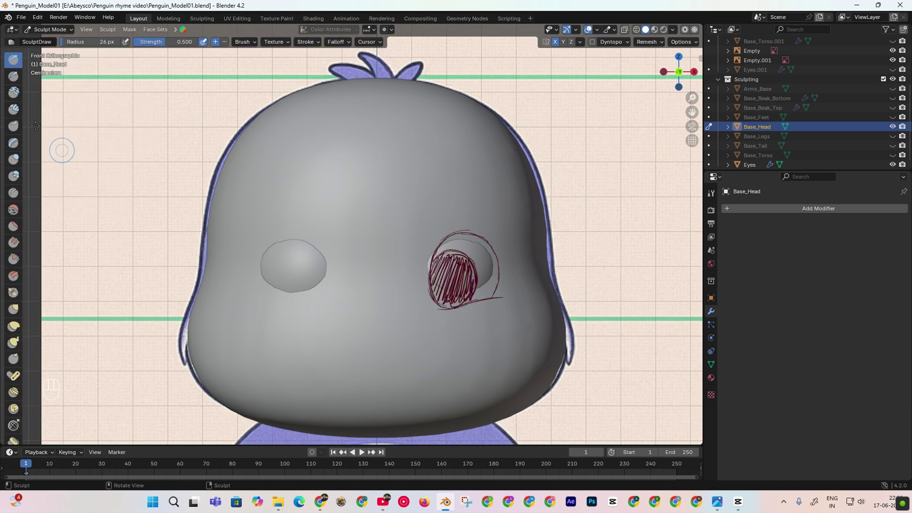
pyautogui.click(14, 109)
pyautogui.scroll(3, 566, 343)
pyautogui.keyDown('shift'); pyautogui.moveTo(568, 346); pyautogui.dragTo(537, 346, button='middle'); pyautogui.keyUp('shift')
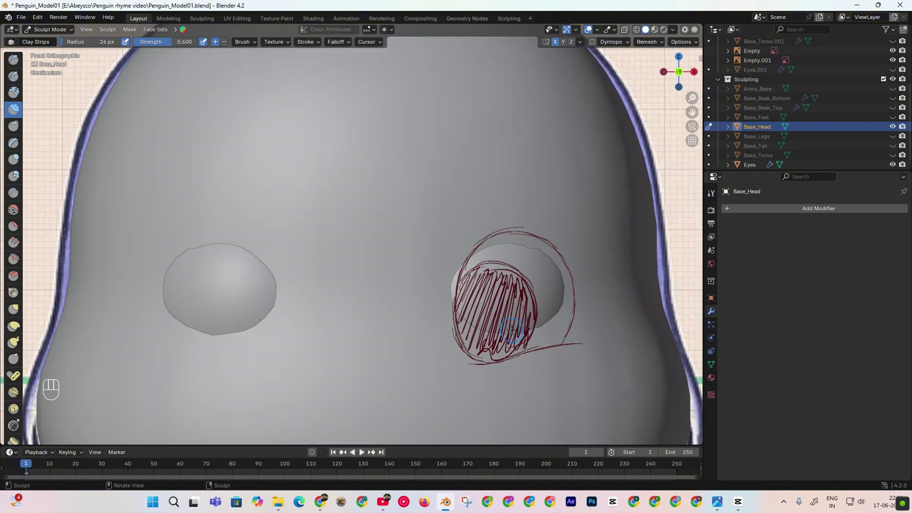
pyautogui.moveTo(481, 323)
pyautogui.keyDown('ctrl'); pyautogui.mouseDown()
pyautogui.moveTo(472, 327)
pyautogui.moveTo(504, 339)
pyautogui.moveTo(509, 359)
pyautogui.moveTo(524, 347)
pyautogui.mouseUp(); pyautogui.keyUp('ctrl')
pyautogui.hotkey('ctrl', 'z')
# Set the head's voxel size to 0.007 m and remesh it.
pyautogui.click(647, 42)
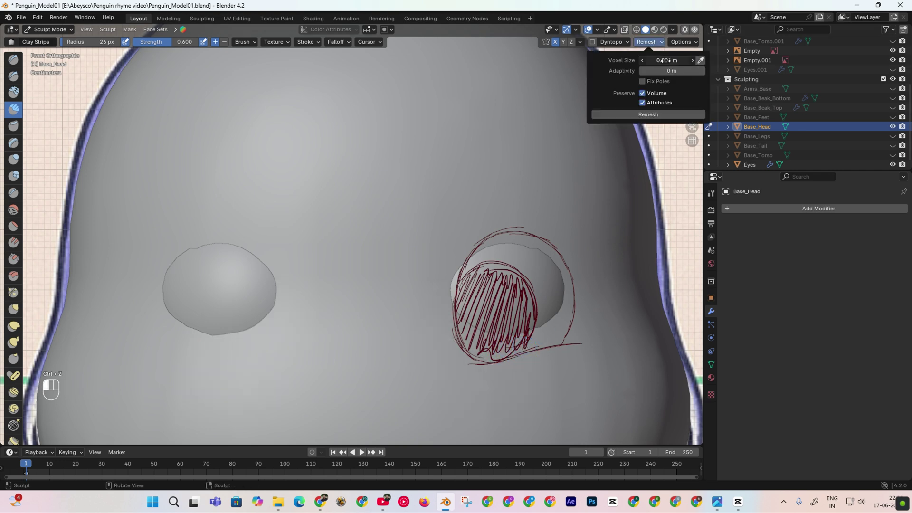
pyautogui.moveTo(667, 61); pyautogui.dragTo(646, 60)
pyautogui.press('Return')
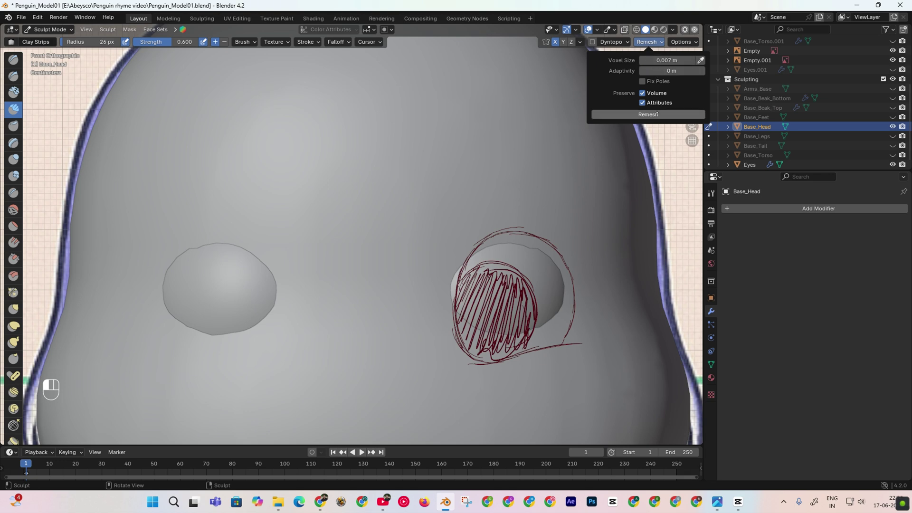
pyautogui.click(648, 115)
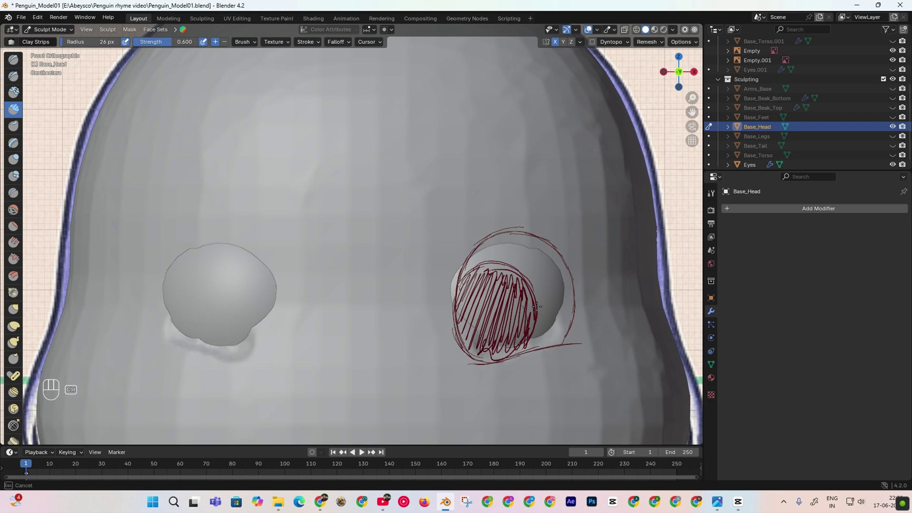
# Carve both eye sockets out to the annotated eye outline, using Clay Strips with a 9 px radius.
pyautogui.press('f')
pyautogui.click(467, 317)
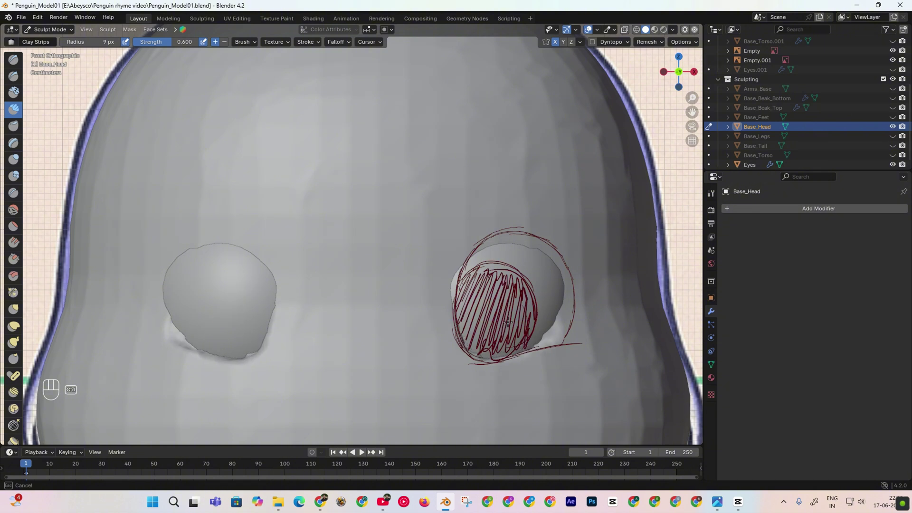
pyautogui.keyDown('ctrl'); pyautogui.moveTo(554, 339); pyautogui.dragTo(569, 295); pyautogui.keyUp('ctrl')
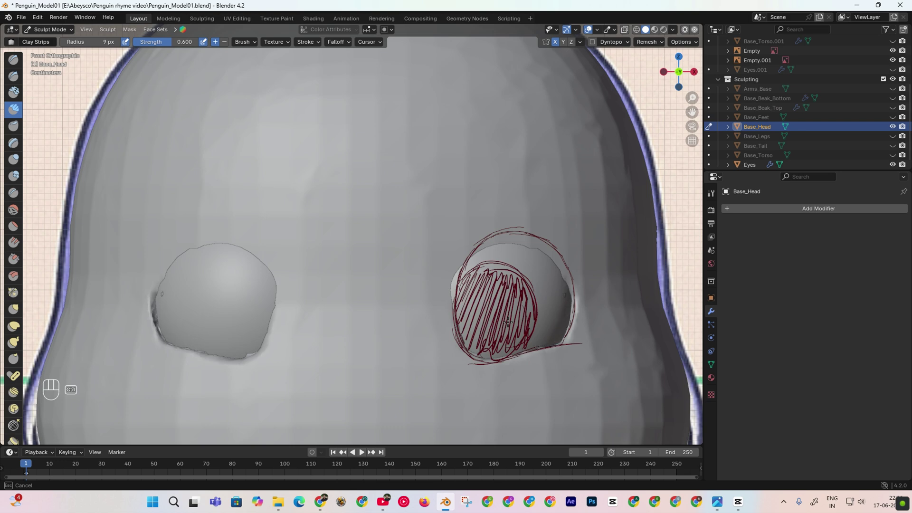
pyautogui.keyDown('ctrl'); pyautogui.moveTo(570, 301); pyautogui.dragTo(577, 273); pyautogui.keyUp('ctrl')
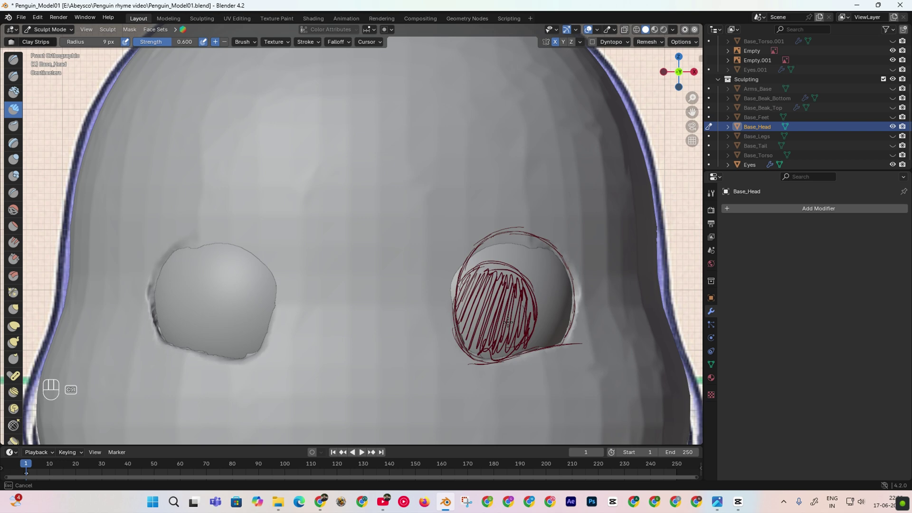
pyautogui.moveTo(535, 241)
pyautogui.keyDown('ctrl'); pyautogui.mouseDown()
pyautogui.moveTo(489, 240)
pyautogui.moveTo(452, 269)
pyautogui.moveTo(454, 294)
pyautogui.moveTo(453, 270)
pyautogui.mouseUp(); pyautogui.keyUp('ctrl')
pyautogui.hotkey('ctrl', 'z')
# Enlarge the brush radius to 38 px and carve along the inner sides of the eye sockets.
pyautogui.press('f')
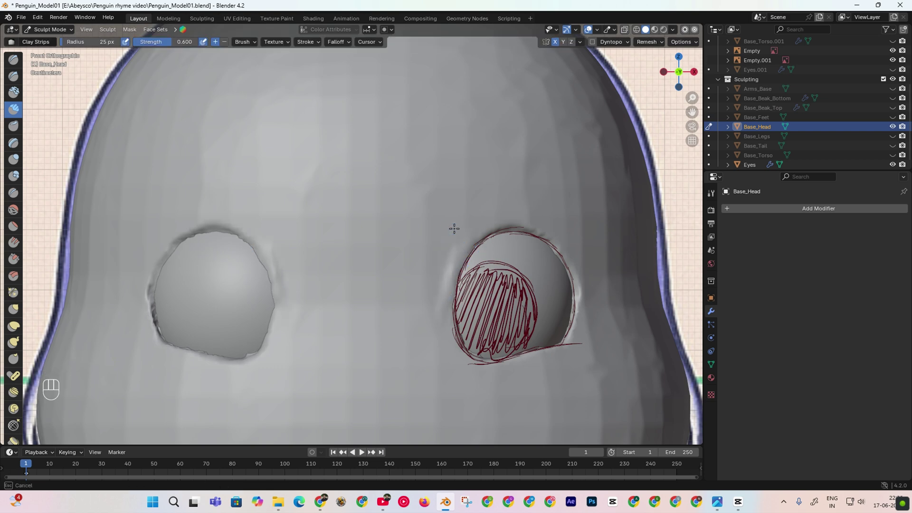
pyautogui.press('f')
pyautogui.click(451, 235)
pyautogui.keyDown('ctrl'); pyautogui.moveTo(455, 240); pyautogui.dragTo(449, 280); pyautogui.keyUp('ctrl')
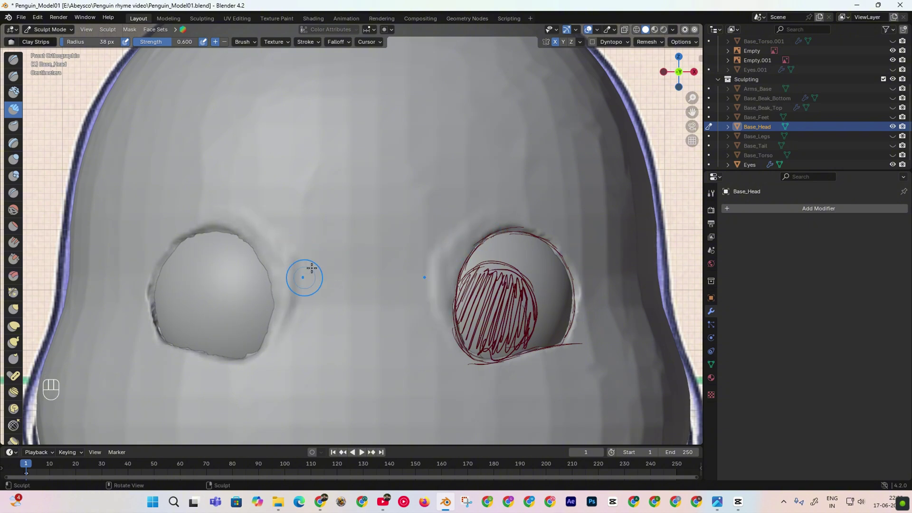
# Switch the viewport lighting to MatCap with the brown clay material and save the file.
pyautogui.moveTo(306, 275); pyautogui.dragTo(332, 277, button='middle')
pyautogui.moveTo(679, 71)
pyautogui.mouseDown()
pyautogui.moveTo(702, 72)
pyautogui.moveTo(682, 72)
pyautogui.mouseUp()
pyautogui.click(680, 72)
pyautogui.click(673, 30)
pyautogui.click(661, 75)
pyautogui.click(673, 30)
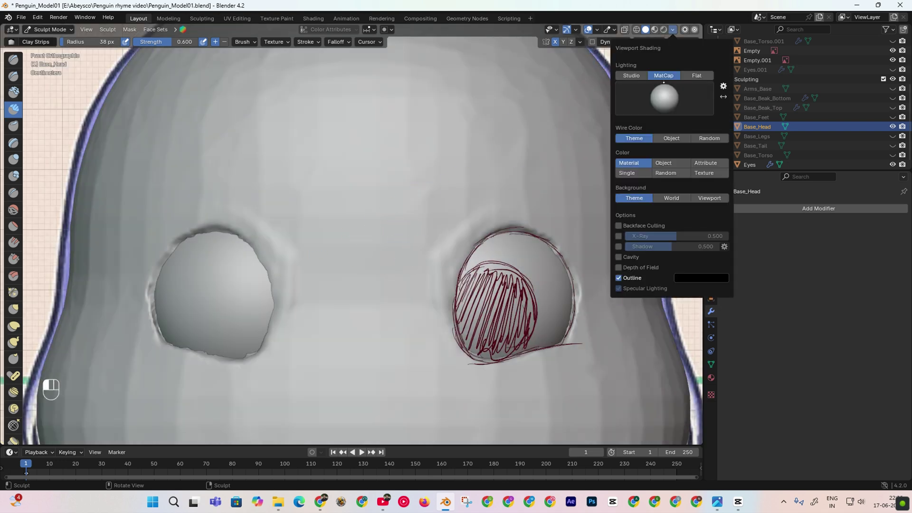
pyautogui.click(665, 97)
pyautogui.click(526, 132)
pyautogui.hotkey('ctrl', 's')
# Set the brush radius to 50 px and smooth the surface around the eye socket rims.
pyautogui.press('f')
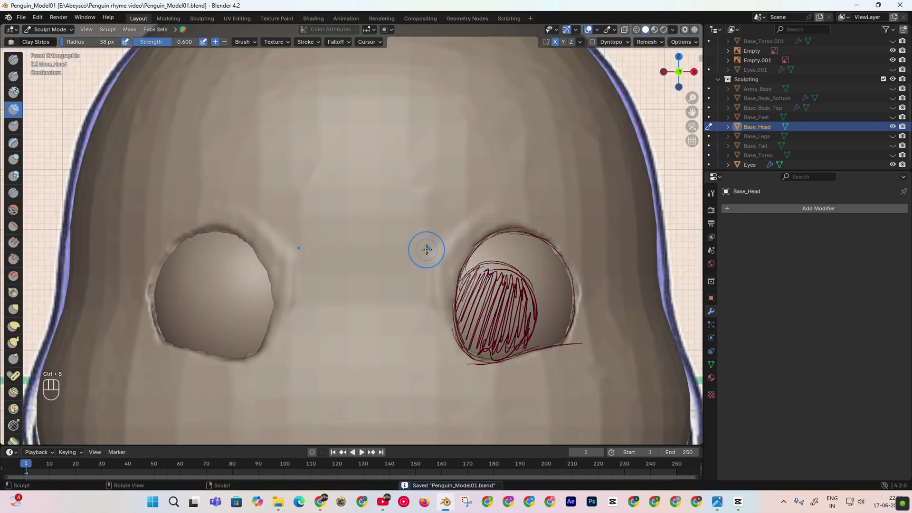
pyautogui.click(437, 240)
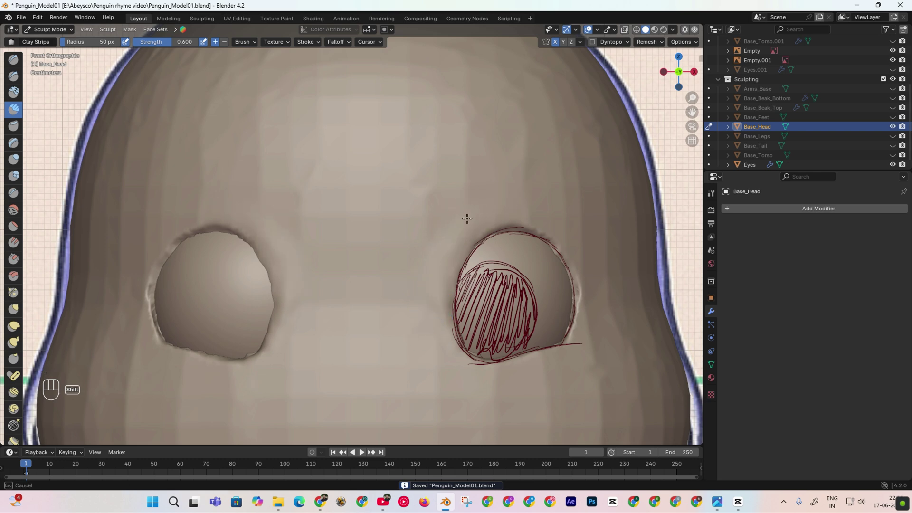
pyautogui.keyDown('shift'); pyautogui.moveTo(584, 272); pyautogui.dragTo(572, 351); pyautogui.keyUp('shift')
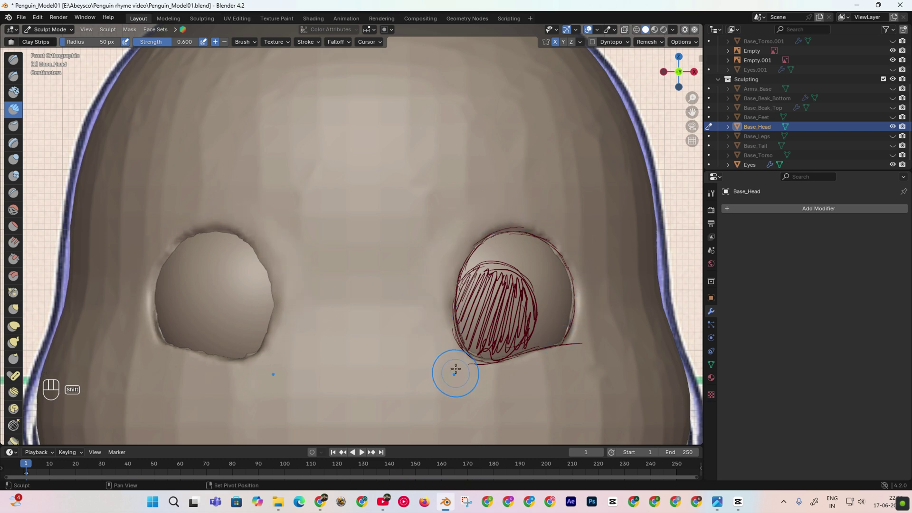
# Hide the Eyes object and the Note annotation layer to expose the eye sockets.
pyautogui.click(893, 165)
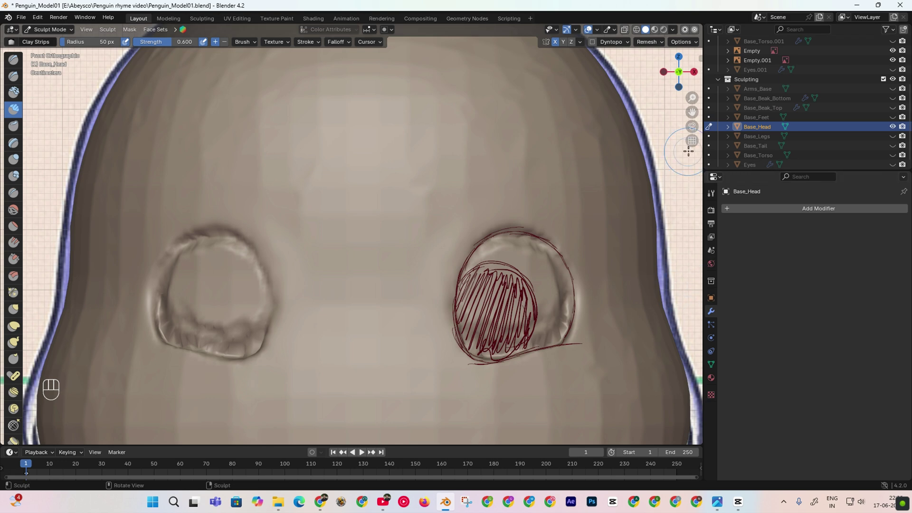
pyautogui.scroll(-10, 11, 295)
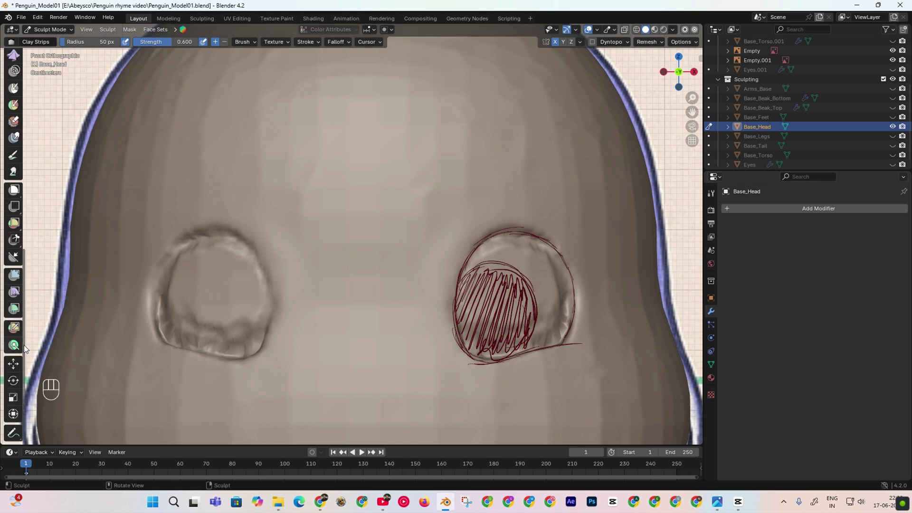
pyautogui.click(13, 432)
pyautogui.click(88, 42)
pyautogui.click(127, 73)
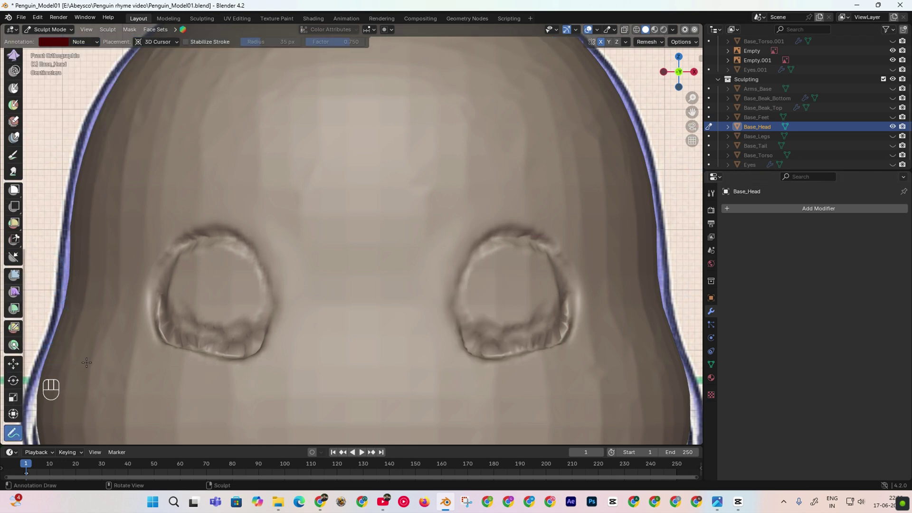
# Hollow out the interiors of both eye sockets with the Clay Strips brush, working from the front view.
pyautogui.moveTo(18, 74)
pyautogui.mouseDown(button='middle')
pyautogui.moveTo(33, 380)
pyautogui.moveTo(38, 367)
pyautogui.mouseUp(button='middle')
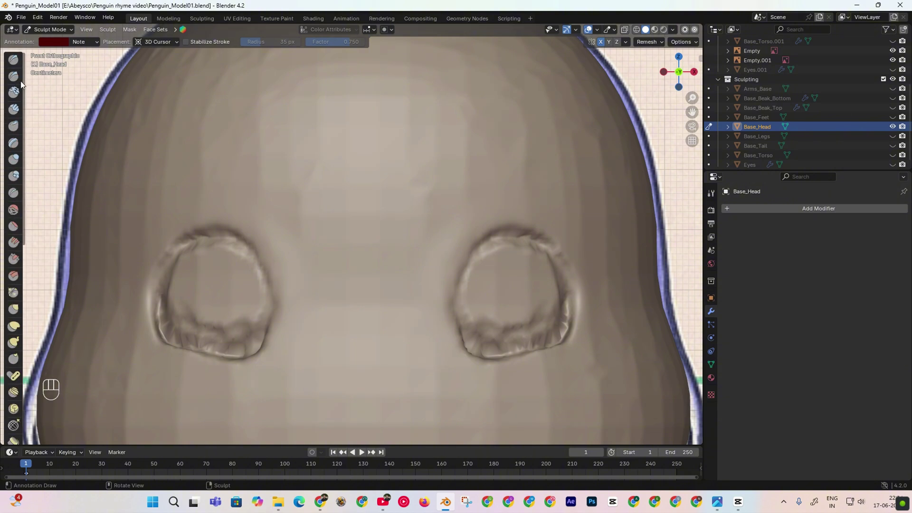
pyautogui.click(14, 110)
pyautogui.scroll(2, 481, 264)
pyautogui.moveTo(481, 264)
pyautogui.keyDown('shift'); pyautogui.mouseDown(button='middle')
pyautogui.moveTo(423, 249)
pyautogui.moveTo(434, 277)
pyautogui.moveTo(383, 276)
pyautogui.moveTo(434, 269)
pyautogui.mouseUp(button='middle'); pyautogui.keyUp('shift')
pyautogui.scroll(-3, 430, 277)
pyautogui.press('KP_1')
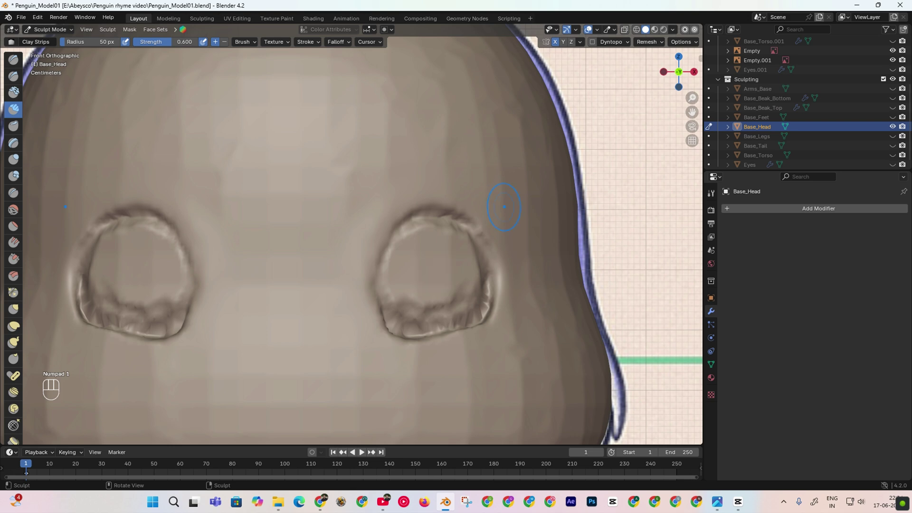
pyautogui.press('f')
pyautogui.click(435, 267)
pyautogui.press('f')
pyautogui.click(429, 263)
pyautogui.moveTo(421, 274)
pyautogui.keyDown('ctrl'); pyautogui.mouseDown()
pyautogui.moveTo(428, 254)
pyautogui.moveTo(413, 260)
pyautogui.moveTo(419, 229)
pyautogui.moveTo(460, 262)
pyautogui.moveTo(390, 292)
pyautogui.moveTo(413, 269)
pyautogui.moveTo(395, 278)
pyautogui.moveTo(409, 304)
pyautogui.moveTo(432, 316)
pyautogui.moveTo(463, 307)
pyautogui.mouseUp(); pyautogui.keyUp('ctrl')
pyautogui.moveTo(678, 79)
pyautogui.mouseDown()
pyautogui.moveTo(669, 85)
pyautogui.moveTo(678, 77)
pyautogui.moveTo(677, 90)
pyautogui.mouseUp()
pyautogui.click(692, 141)
pyautogui.moveTo(416, 311)
pyautogui.keyDown('ctrl'); pyautogui.mouseDown()
pyautogui.moveTo(450, 317)
pyautogui.moveTo(442, 341)
pyautogui.moveTo(411, 337)
pyautogui.moveTo(391, 365)
pyautogui.moveTo(381, 292)
pyautogui.moveTo(420, 277)
pyautogui.mouseUp(); pyautogui.keyUp('ctrl')
pyautogui.moveTo(598, 161); pyautogui.dragTo(581, 124, button='middle')
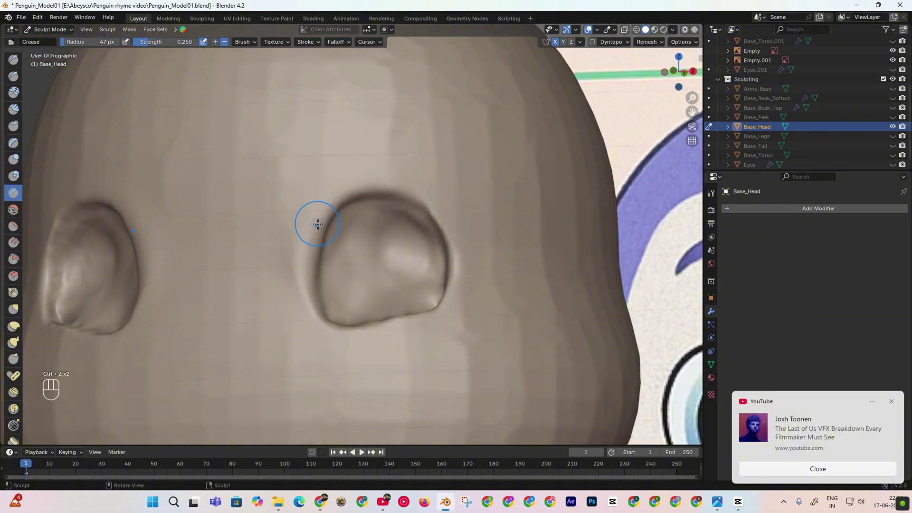
# Sharpen the upper and lower outer rims of the eye sockets with the Crease brush.
pyautogui.moveTo(318, 224)
pyautogui.keyDown('ctrl'); pyautogui.mouseDown()
pyautogui.moveTo(321, 307)
pyautogui.moveTo(439, 237)
pyautogui.mouseUp(); pyautogui.keyUp('ctrl')
pyautogui.press('f')
pyautogui.click(338, 328)
pyautogui.moveTo(375, 322)
pyautogui.keyDown('ctrl'); pyautogui.mouseDown()
pyautogui.moveTo(426, 312)
pyautogui.moveTo(445, 275)
pyautogui.mouseUp(); pyautogui.keyUp('ctrl')
# Deepen the inside walls of the eye sockets from several angles, using Clay Strips with a 37 px radius.
pyautogui.press('f')
pyautogui.click(399, 316)
pyautogui.moveTo(409, 195); pyautogui.dragTo(468, 237, button='middle')
pyautogui.press('c')
pyautogui.keyDown('ctrl'); pyautogui.moveTo(458, 316); pyautogui.dragTo(439, 365); pyautogui.keyUp('ctrl')
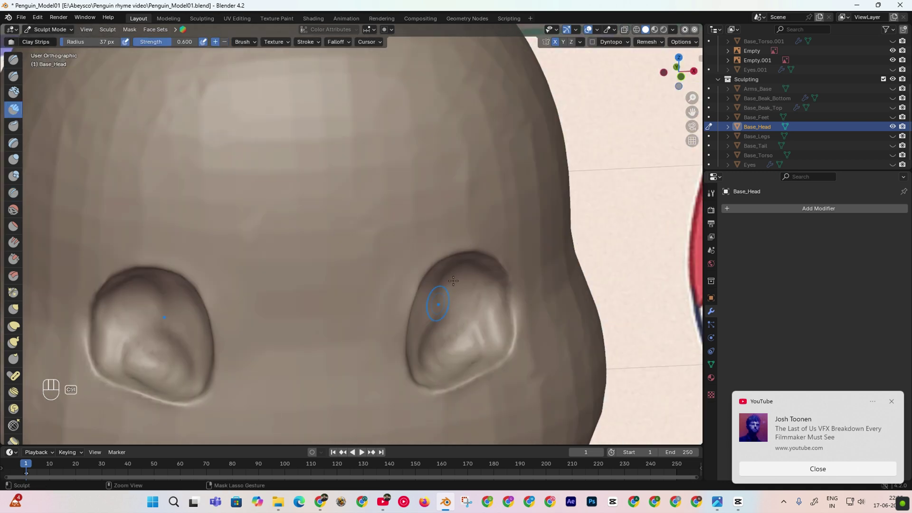
pyautogui.moveTo(435, 302); pyautogui.dragTo(371, 304, button='middle')
pyautogui.keyDown('ctrl'); pyautogui.moveTo(328, 354); pyautogui.dragTo(341, 307); pyautogui.keyUp('ctrl')
pyautogui.moveTo(341, 307); pyautogui.dragTo(230, 305, button='middle')
pyautogui.hotkey('ctrl', 'z')
pyautogui.moveTo(228, 303)
pyautogui.keyDown('ctrl'); pyautogui.mouseDown()
pyautogui.moveTo(223, 314)
pyautogui.moveTo(242, 328)
pyautogui.mouseUp(); pyautogui.keyUp('ctrl')
# Smooth the inner surfaces of the carved eye sockets with the 37 px brush.
pyautogui.moveTo(244, 309); pyautogui.dragTo(341, 303, button='middle')
pyautogui.keyDown('shift'); pyautogui.moveTo(396, 270); pyautogui.dragTo(359, 350); pyautogui.keyUp('shift')
pyautogui.moveTo(332, 308); pyautogui.dragTo(375, 337, button='middle')
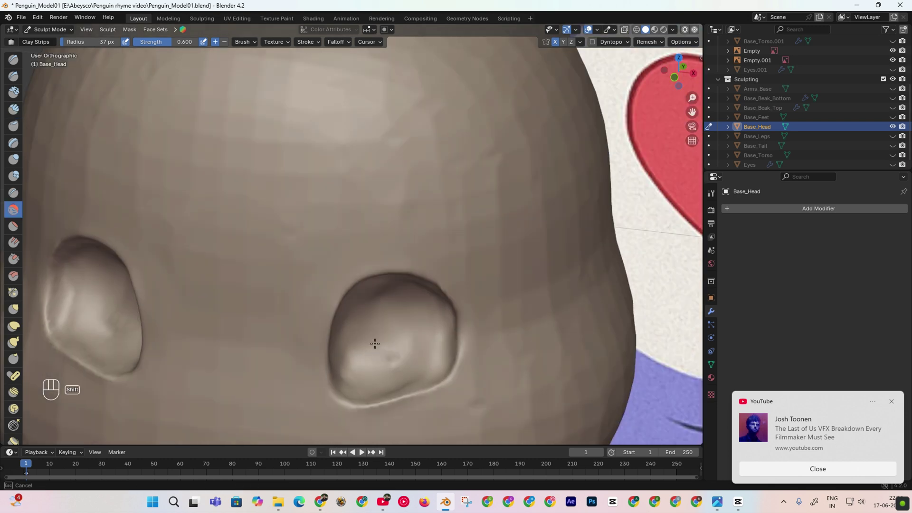
pyautogui.keyDown('shift'); pyautogui.moveTo(375, 344); pyautogui.dragTo(404, 352); pyautogui.keyUp('shift')
pyautogui.moveTo(404, 266); pyautogui.dragTo(419, 209, button='middle')
pyautogui.keyDown('shift'); pyautogui.moveTo(434, 259); pyautogui.dragTo(439, 285); pyautogui.keyUp('shift')
pyautogui.moveTo(357, 214); pyautogui.dragTo(442, 232, button='middle')
pyautogui.moveTo(528, 304)
pyautogui.keyDown('shift'); pyautogui.mouseDown()
pyautogui.moveTo(523, 254)
pyautogui.moveTo(528, 299)
pyautogui.mouseUp(); pyautogui.keyUp('shift')
pyautogui.click(682, 73)
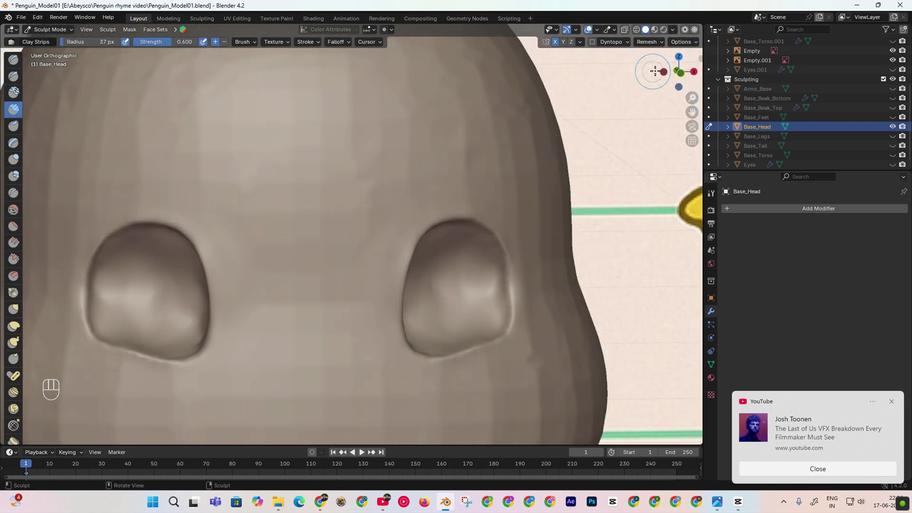
# Build up and smooth the surface around the eye sockets with Clay Strips at a 43 px radius, working from several angles.
pyautogui.moveTo(384, 217); pyautogui.dragTo(374, 339)
pyautogui.moveTo(410, 207); pyautogui.dragTo(355, 295)
pyautogui.moveTo(355, 295); pyautogui.dragTo(285, 295, button='middle')
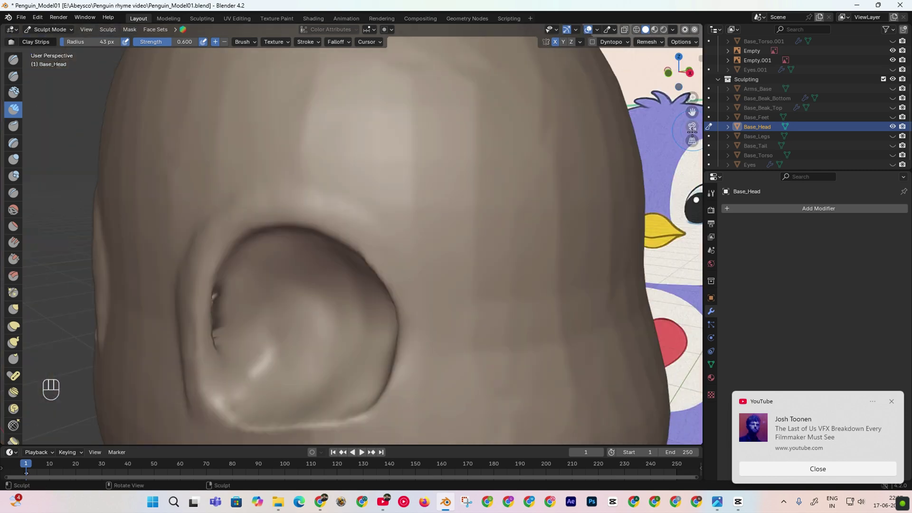
pyautogui.press('KP_5')
pyautogui.moveTo(304, 211); pyautogui.dragTo(398, 313)
pyautogui.moveTo(380, 249); pyautogui.dragTo(388, 333)
pyautogui.moveTo(410, 247); pyautogui.dragTo(409, 325)
pyautogui.moveTo(430, 275)
pyautogui.keyDown('shift'); pyautogui.mouseDown()
pyautogui.moveTo(417, 272)
pyautogui.moveTo(400, 328)
pyautogui.mouseUp(); pyautogui.keyUp('shift')
pyautogui.moveTo(275, 273); pyautogui.dragTo(307, 277, button='middle')
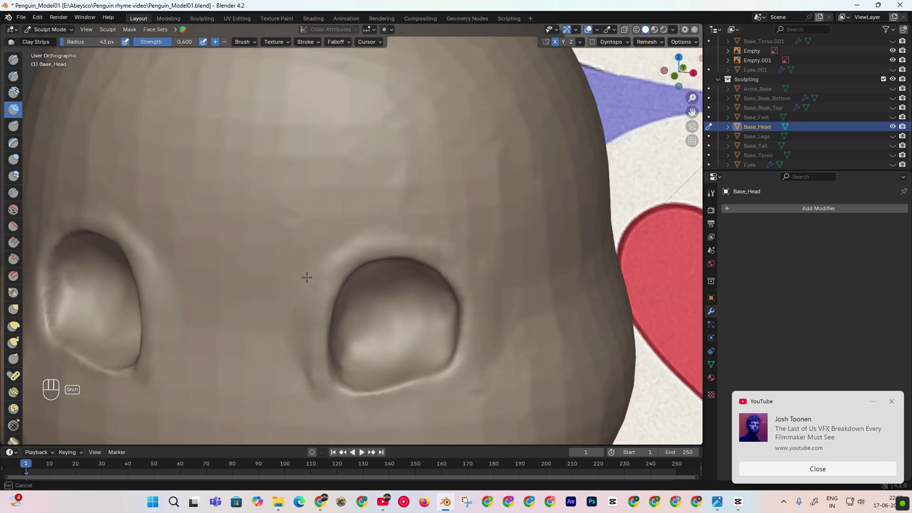
# Show the Eyes object and compare the sockets with the reference eye outlines in the front view with X-ray on.
pyautogui.scroll(-7, 313, 285)
pyautogui.moveTo(459, 204)
pyautogui.mouseDown(button='middle')
pyautogui.moveTo(490, 204)
pyautogui.moveTo(468, 228)
pyautogui.mouseUp(button='middle')
pyautogui.press('KP_1')
pyautogui.scroll(3, 285, 256)
pyautogui.click(893, 165)
pyautogui.press('KP_1')
pyautogui.hotkey('alt', 'z')
pyautogui.scroll(4, 425, 285)
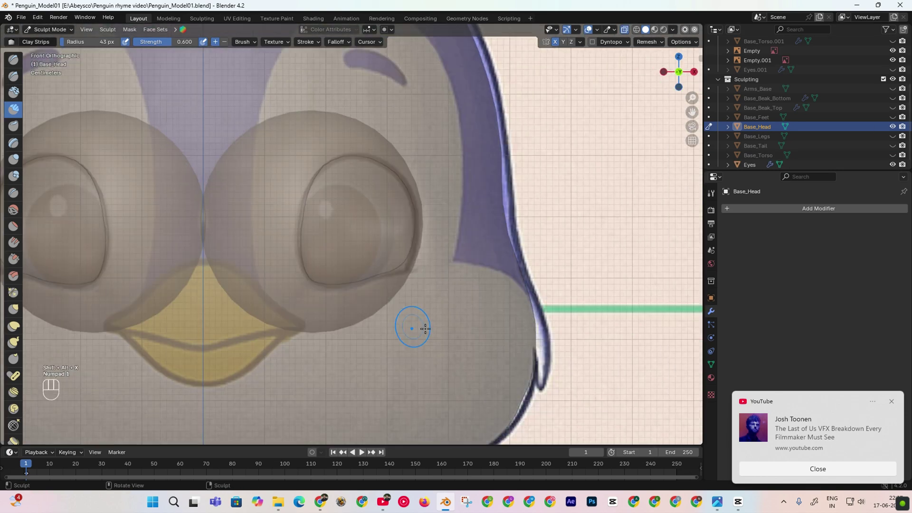
pyautogui.scroll(1, 327, 248)
# Undo the last changes to the head and turn X-ray off.
pyautogui.press('g')
pyautogui.hotkey('ctrl', 'z')
pyautogui.hotkey('ctrl', 'z')
pyautogui.hotkey('ctrl', 'z')
pyautogui.hotkey('alt', 'z')
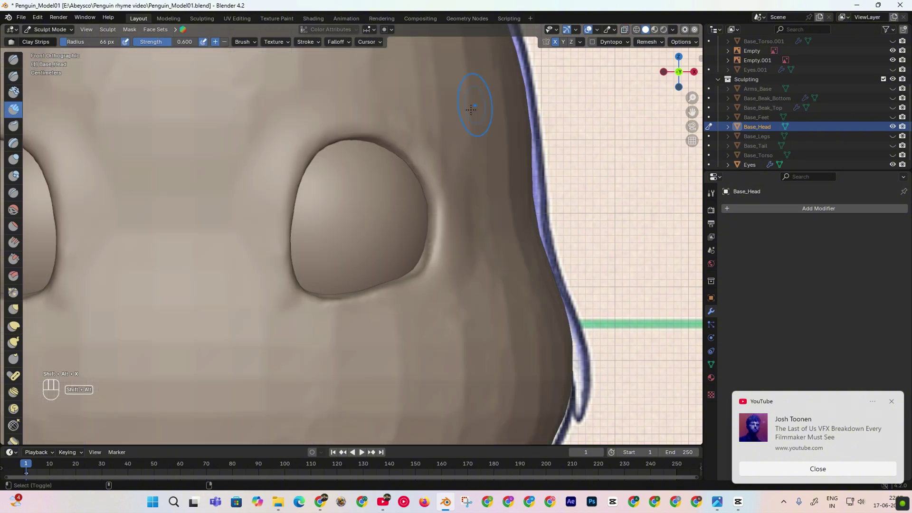
# Refine the outer rim of the eye sockets with Clay Strips at a 17 px radius and remesh the head.
pyautogui.press('c')
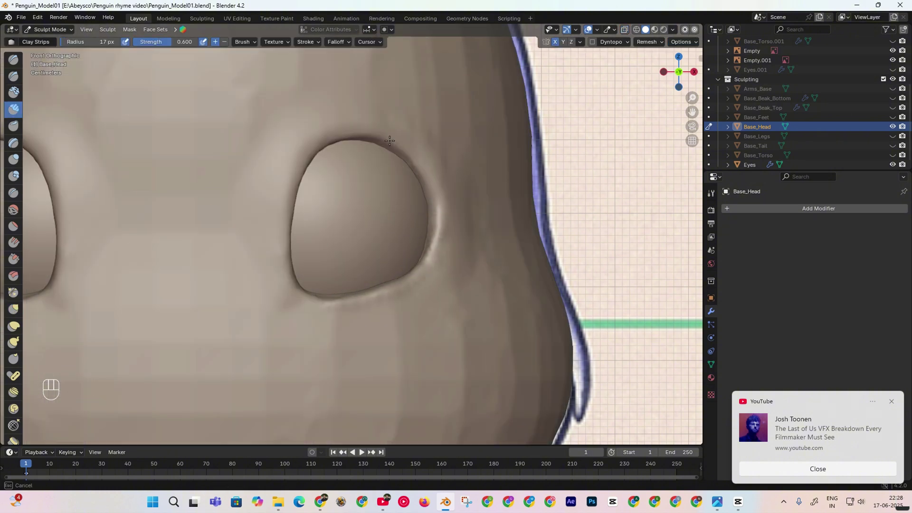
pyautogui.hotkey('ctrl', 's')
pyautogui.click(647, 42)
pyautogui.click(642, 115)
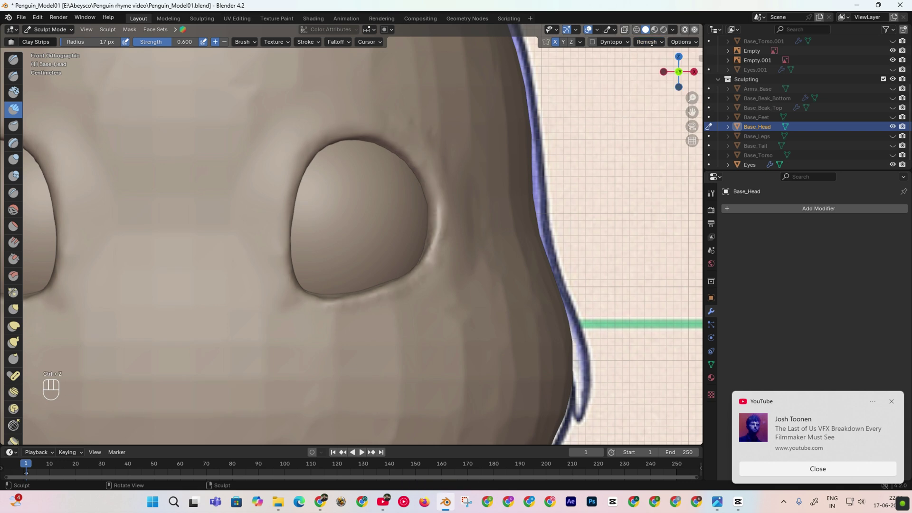
# Even out the outer and lower rims of the eye sockets with Clay Strips and smoothing strokes.
pyautogui.press('f')
pyautogui.scroll(3, 433, 201)
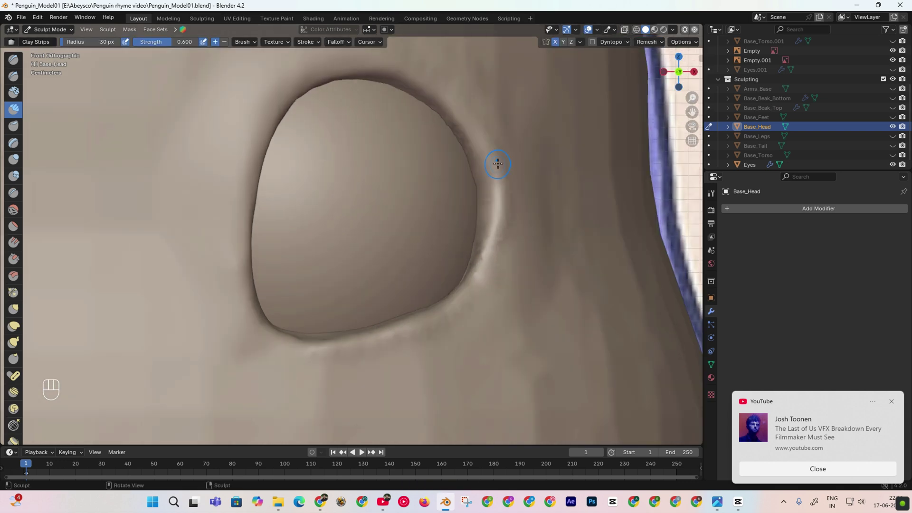
pyautogui.press('f')
pyautogui.click(548, 183)
pyautogui.moveTo(522, 285)
pyautogui.keyDown('shift'); pyautogui.mouseDown()
pyautogui.moveTo(560, 204)
pyautogui.moveTo(336, 369)
pyautogui.mouseUp(); pyautogui.keyUp('shift')
pyautogui.hotkey('shift', 'c')
pyautogui.moveTo(440, 110)
pyautogui.keyDown('ctrl'); pyautogui.mouseDown()
pyautogui.moveTo(480, 171)
pyautogui.moveTo(268, 329)
pyautogui.moveTo(261, 298)
pyautogui.moveTo(452, 112)
pyautogui.mouseUp(); pyautogui.keyUp('ctrl')
pyautogui.scroll(-8, 421, 214)
pyautogui.moveTo(422, 214); pyautogui.dragTo(444, 218, button='middle')
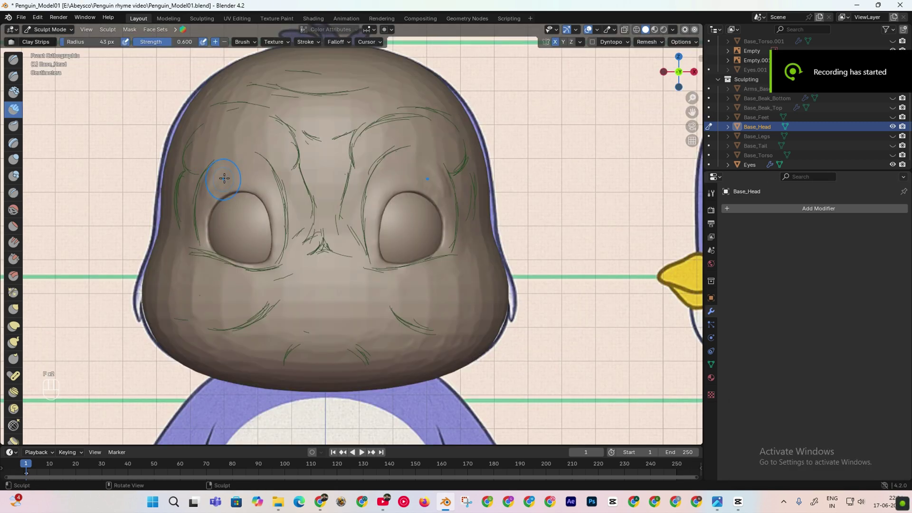
# Build up the inner ends of both brows along the annotated guides with Clay Strips at 23 px and 35 px.
pyautogui.hotkey('ctrl', 'z')
pyautogui.moveTo(224, 175); pyautogui.dragTo(204, 205)
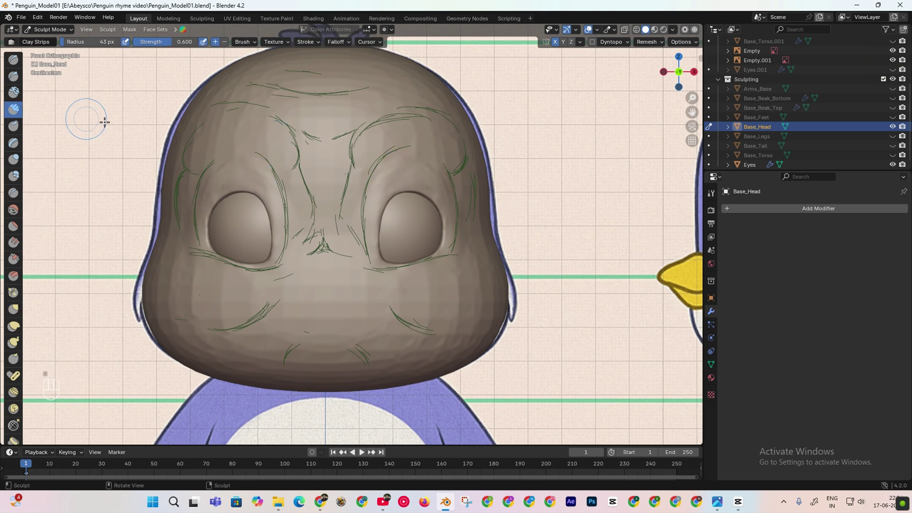
pyautogui.press('f')
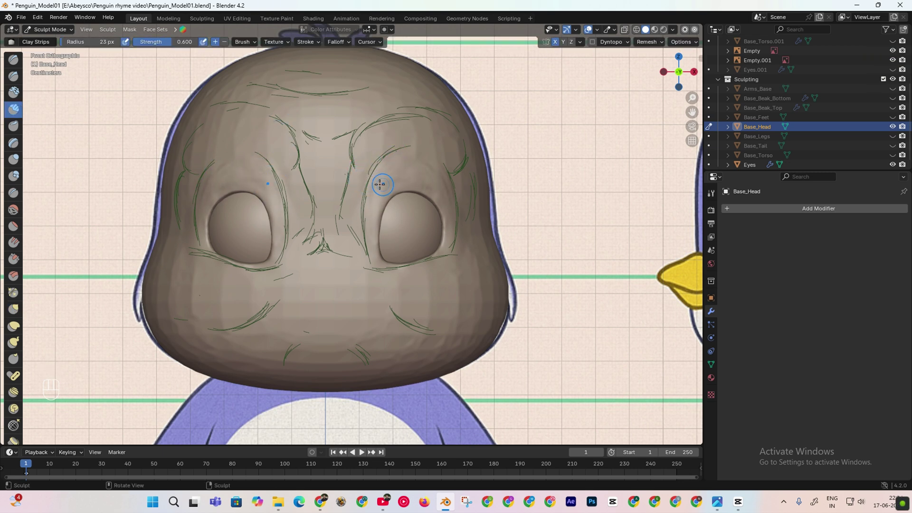
pyautogui.moveTo(367, 134); pyautogui.dragTo(363, 155)
pyautogui.press('f')
pyautogui.click(381, 130)
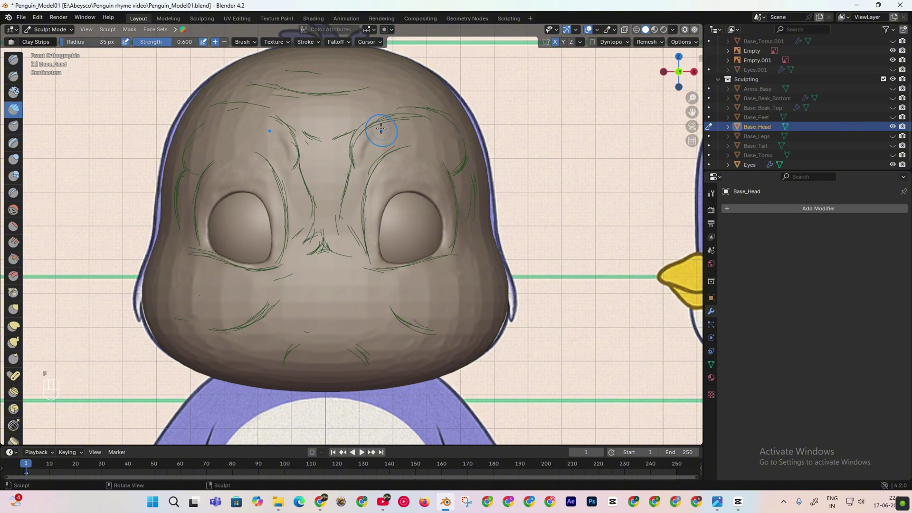
pyautogui.moveTo(387, 125); pyautogui.dragTo(361, 177)
# Shape the bridge between the eyes along the annotated guide lines with Clay Strips.
pyautogui.moveTo(309, 214)
pyautogui.mouseDown()
pyautogui.moveTo(301, 152)
pyautogui.moveTo(316, 133)
pyautogui.mouseUp()
pyautogui.moveTo(312, 164); pyautogui.dragTo(315, 193, button='middle')
pyautogui.press('KP_1')
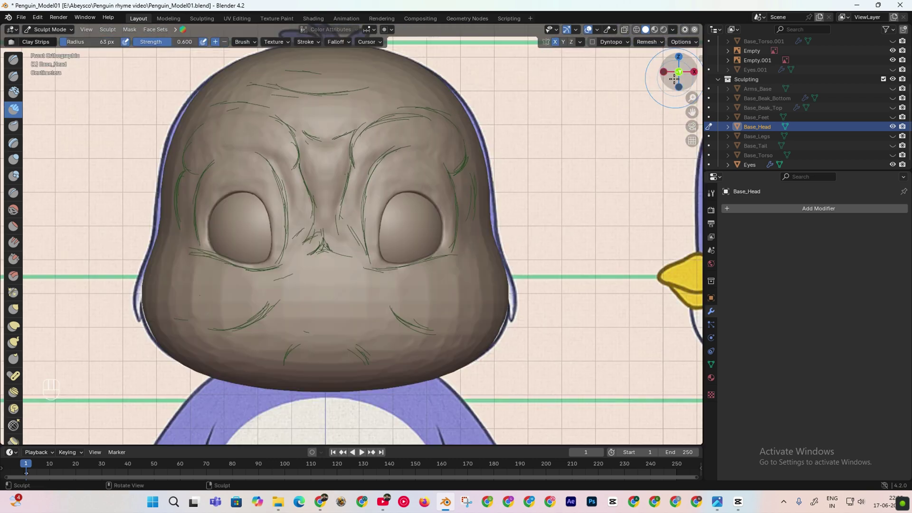
# Add arched brow ridges above both eyes along the annotated guides with Clay Strips at a 37 px radius.
pyautogui.press('f')
pyautogui.click(367, 157)
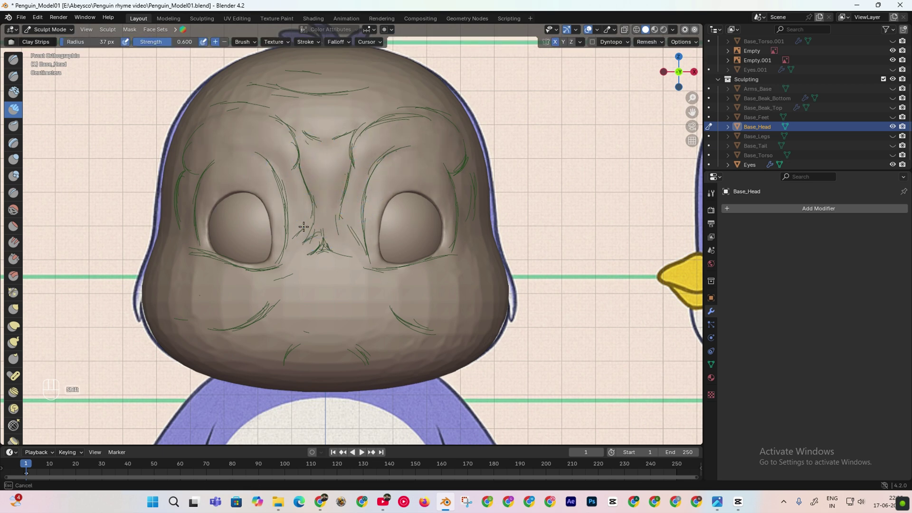
pyautogui.moveTo(373, 132)
pyautogui.mouseDown()
pyautogui.moveTo(368, 146)
pyautogui.moveTo(438, 136)
pyautogui.mouseUp()
pyautogui.moveTo(373, 132); pyautogui.dragTo(446, 128)
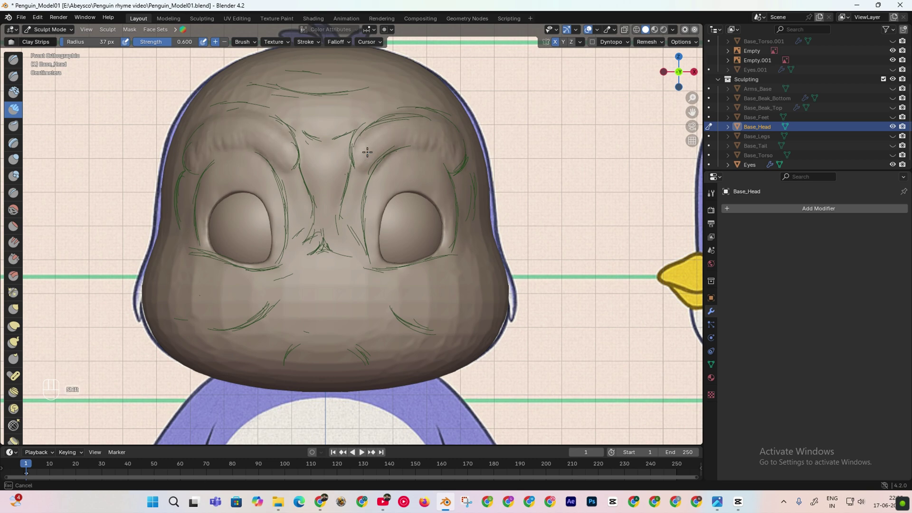
# Smooth the brow ridges and forehead from several angles with a 51 px brush radius.
pyautogui.moveTo(677, 71)
pyautogui.mouseDown()
pyautogui.moveTo(658, 120)
pyautogui.moveTo(698, 118)
pyautogui.mouseUp()
pyautogui.press('f')
pyautogui.click(261, 193)
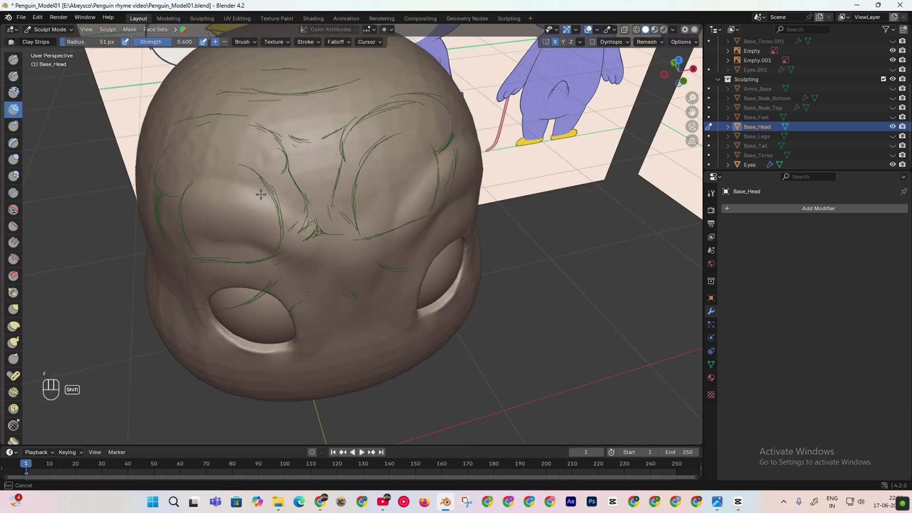
pyautogui.keyDown('shift'); pyautogui.moveTo(261, 193); pyautogui.dragTo(261, 194); pyautogui.keyUp('shift')
pyautogui.moveTo(285, 249); pyautogui.dragTo(290, 234, button='middle')
pyautogui.moveTo(391, 239); pyautogui.dragTo(361, 188, button='middle')
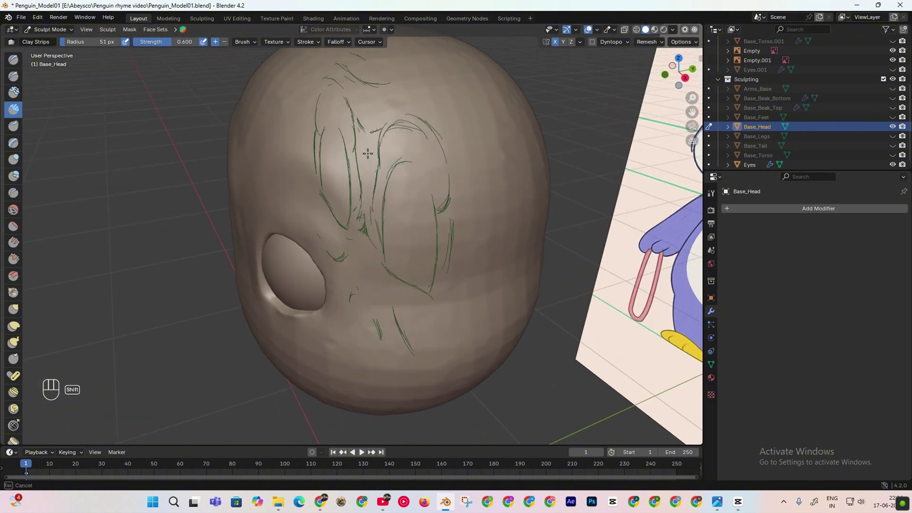
pyautogui.moveTo(367, 154); pyautogui.dragTo(391, 259, button='middle')
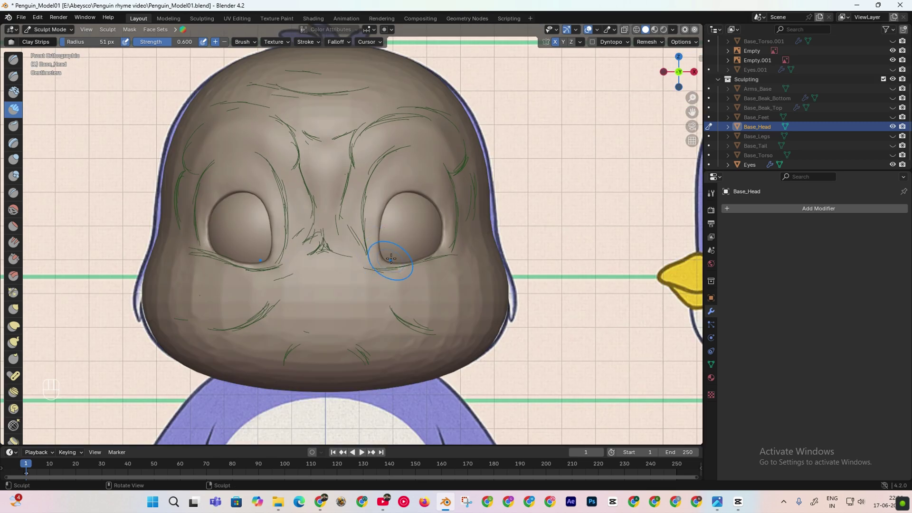
# Build up rounded cheeks below both eyes with Clay Strips at 51 px and smooth them at 61 px.
pyautogui.moveTo(244, 265)
pyautogui.mouseDown()
pyautogui.moveTo(185, 290)
pyautogui.moveTo(224, 325)
pyautogui.moveTo(238, 285)
pyautogui.moveTo(281, 275)
pyautogui.mouseUp()
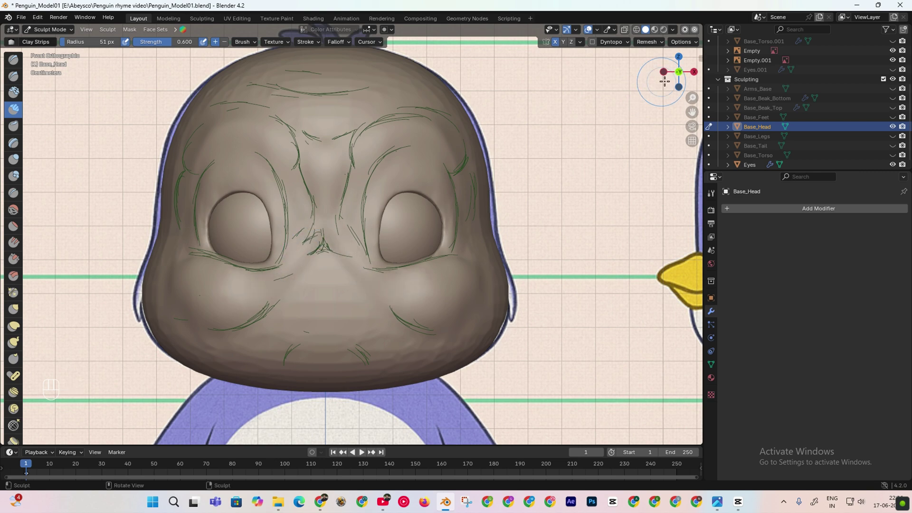
pyautogui.moveTo(664, 81); pyautogui.dragTo(574, 163)
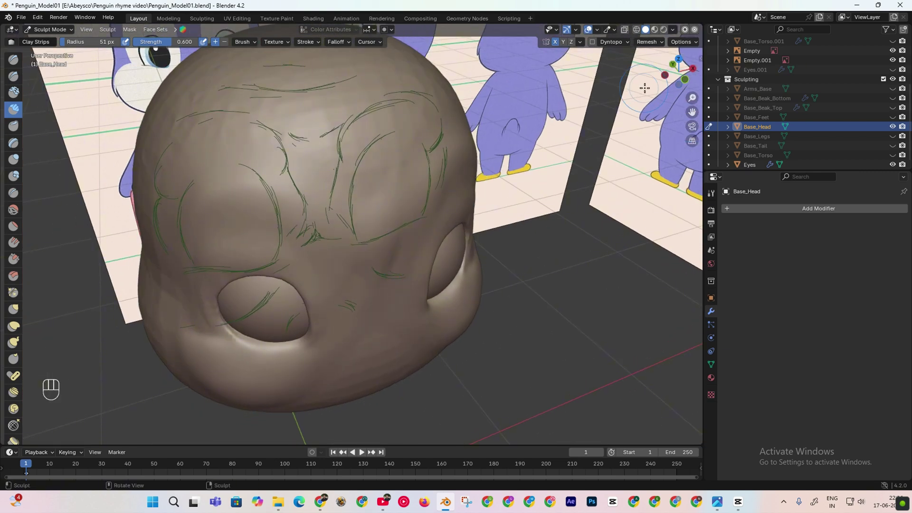
pyautogui.moveTo(645, 88)
pyautogui.mouseDown()
pyautogui.moveTo(315, 326)
pyautogui.moveTo(389, 317)
pyautogui.mouseUp()
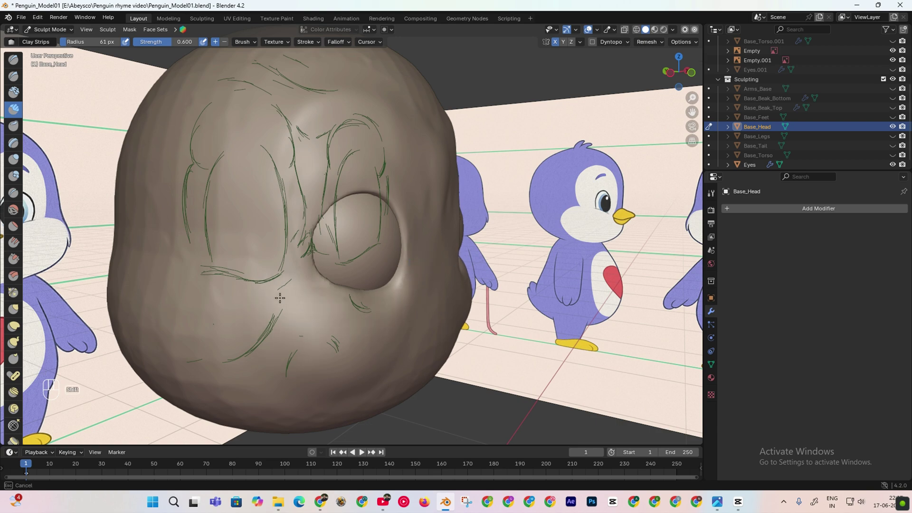
pyautogui.press('KP_1')
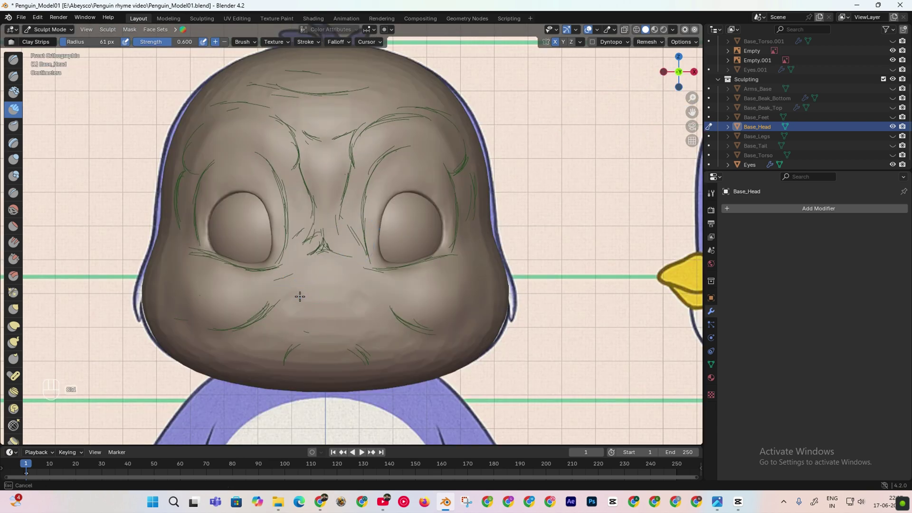
# Carve the folds between the cheeks and the mouth area with Clay Strips and smooth them at a 70 px radius.
pyautogui.keyDown('ctrl'); pyautogui.moveTo(299, 298); pyautogui.dragTo(290, 307); pyautogui.keyUp('ctrl')
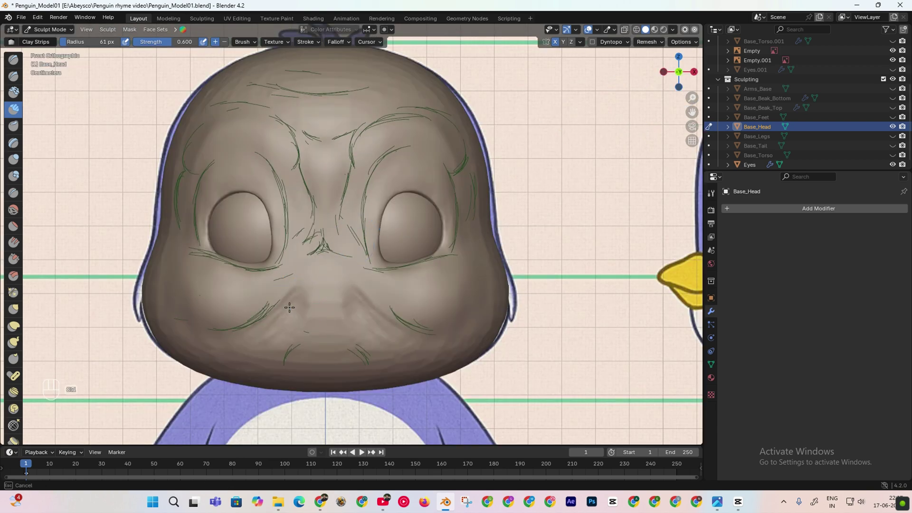
pyautogui.press('f')
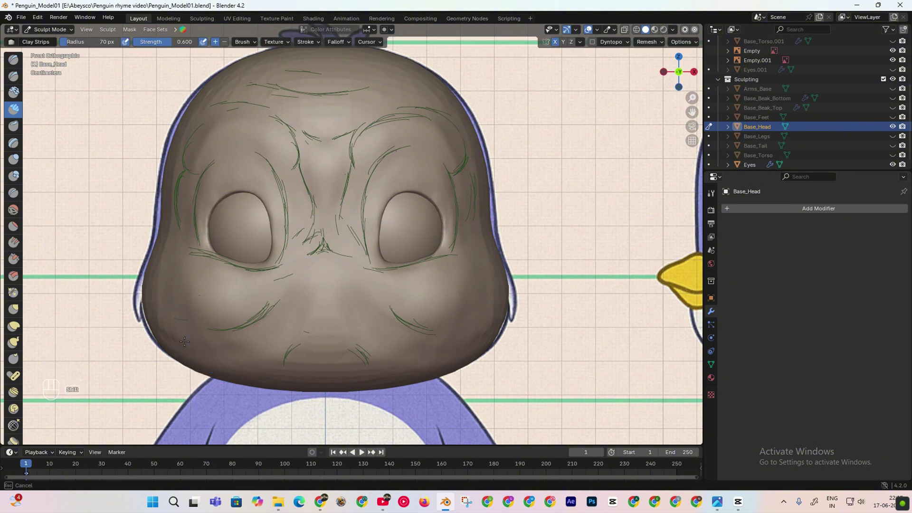
pyautogui.keyDown('ctrl'); pyautogui.moveTo(291, 323); pyautogui.dragTo(292, 323); pyautogui.keyUp('ctrl')
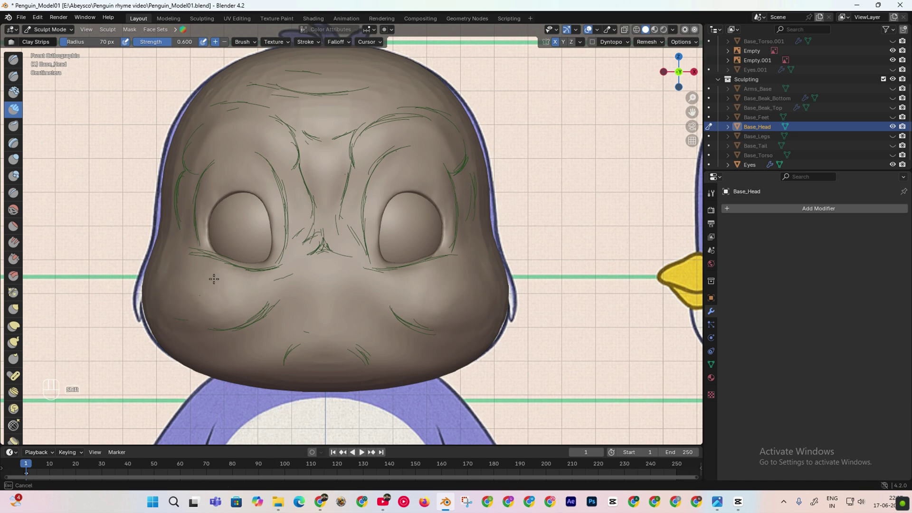
pyautogui.moveTo(177, 252); pyautogui.dragTo(343, 361, button='middle')
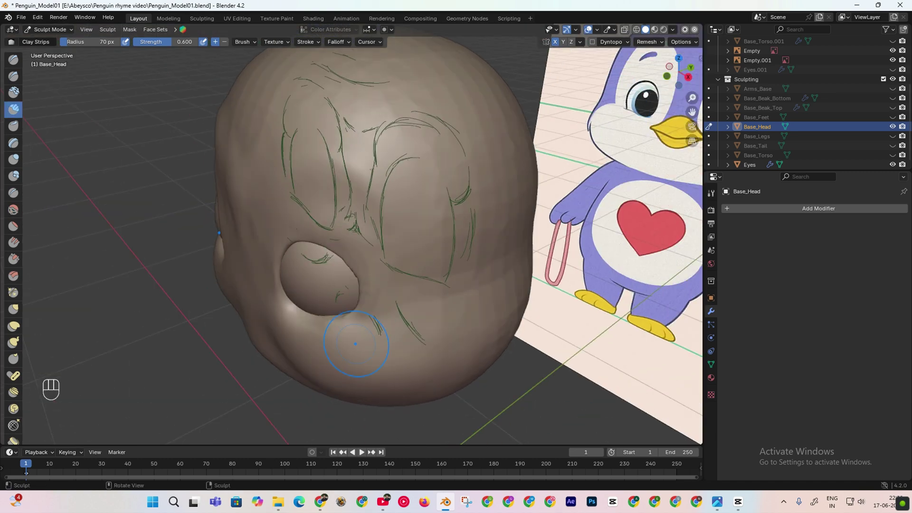
# Show the Base_Beak_Top and Base_Beak_Bottom objects and view the head together with the beak.
pyautogui.moveTo(893, 108); pyautogui.dragTo(893, 99)
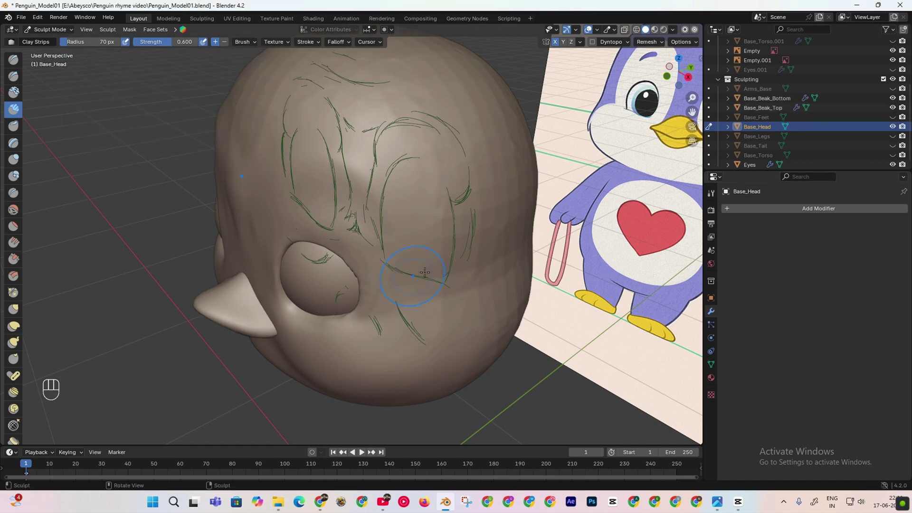
pyautogui.scroll(-2, 379, 339)
pyautogui.moveTo(378, 340)
pyautogui.mouseDown(button='middle')
pyautogui.moveTo(509, 244)
pyautogui.moveTo(408, 294)
pyautogui.moveTo(484, 289)
pyautogui.moveTo(380, 295)
pyautogui.mouseUp(button='middle')
pyautogui.scroll(-12, 13, 332)
# Remove the annotation guide lines from the head and save the file.
pyautogui.click(14, 433)
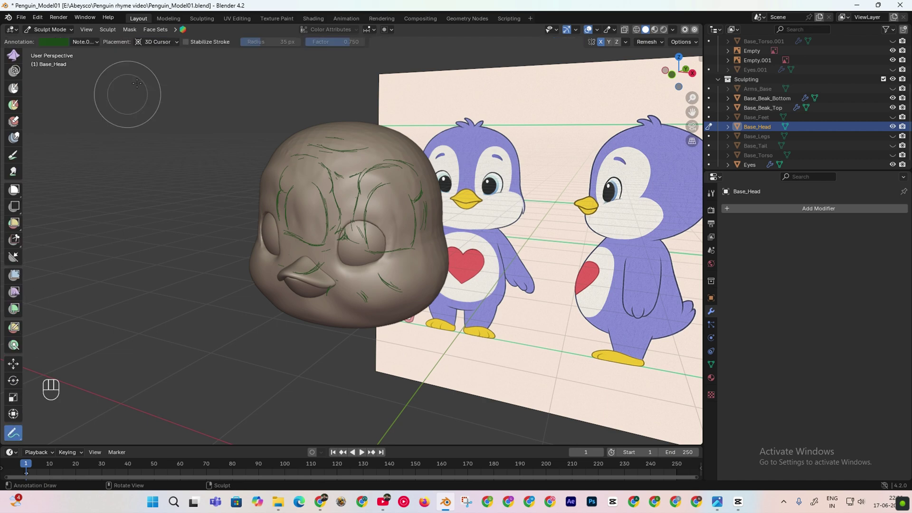
pyautogui.click(85, 42)
pyautogui.click(137, 76)
pyautogui.moveTo(183, 317); pyautogui.dragTo(311, 330, button='middle')
pyautogui.hotkey('ctrl', 's')
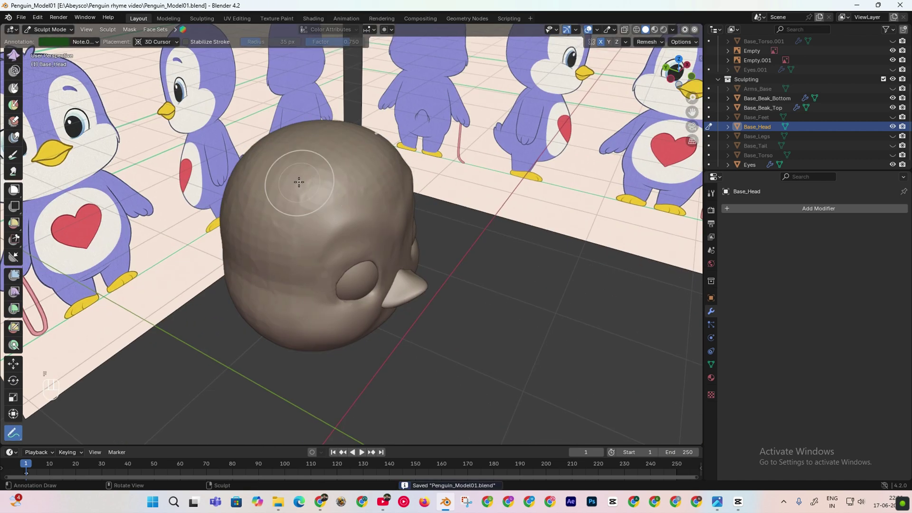
# Smooth the top and side of the head with the Clay Strips brush at a 74 px radius.
pyautogui.scroll(12, 13, 309)
pyautogui.click(13, 109)
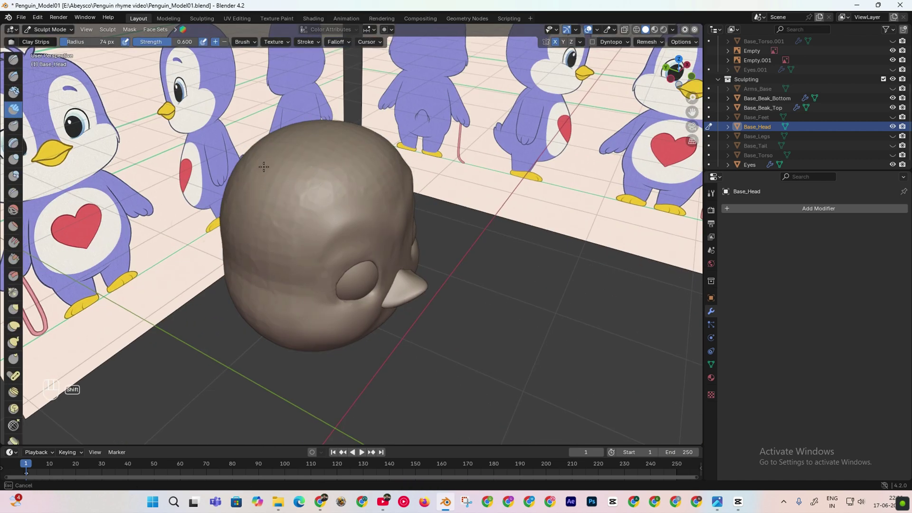
pyautogui.moveTo(263, 167)
pyautogui.mouseDown(button='middle')
pyautogui.moveTo(328, 191)
pyautogui.moveTo(379, 166)
pyautogui.mouseUp(button='middle')
pyautogui.press('f')
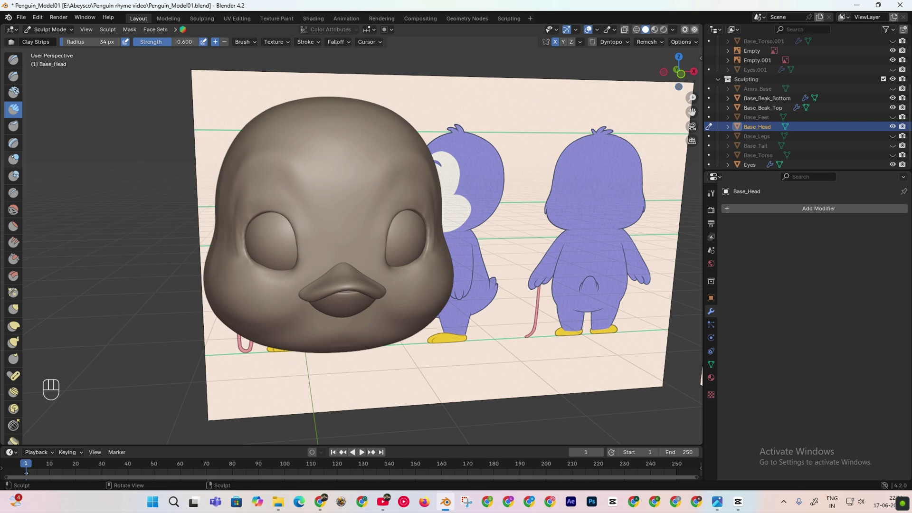
# Try creasing the area between the brow and the eye with the Crease brush at a 36 px radius.
pyautogui.click(13, 193)
pyautogui.press('f')
pyautogui.click(301, 167)
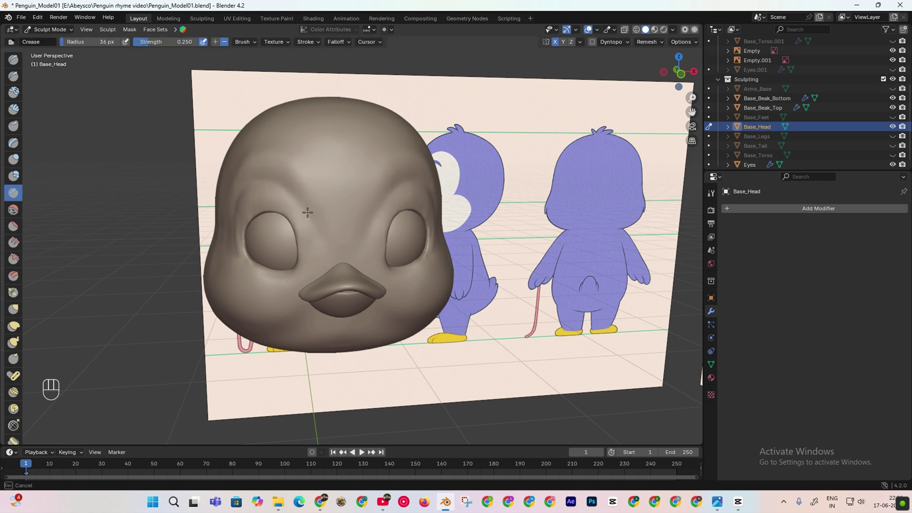
pyautogui.hotkey('ctrl', 'z')
pyautogui.hotkey('ctrl', 'z')
pyautogui.hotkey('ctrl', 'z')
pyautogui.hotkey('ctrl', 'z')
# Smooth the back and sides of the head with the Crease brush active, adjusting its radius between angles.
pyautogui.moveTo(300, 262); pyautogui.dragTo(349, 268, button='middle')
pyautogui.moveTo(254, 288); pyautogui.dragTo(368, 222, button='middle')
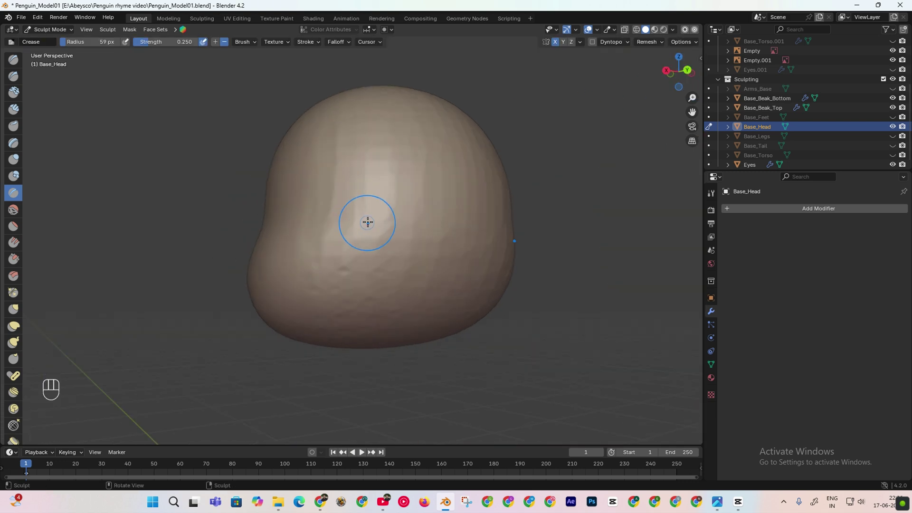
pyautogui.moveTo(680, 72)
pyautogui.mouseDown()
pyautogui.moveTo(603, 74)
pyautogui.moveTo(684, 72)
pyautogui.moveTo(674, 73)
pyautogui.mouseUp()
pyautogui.press('f')
pyautogui.click(316, 219)
pyautogui.moveTo(273, 234)
pyautogui.mouseDown()
pyautogui.moveTo(283, 245)
pyautogui.moveTo(276, 229)
pyautogui.mouseUp()
pyautogui.press('f')
pyautogui.click(267, 252)
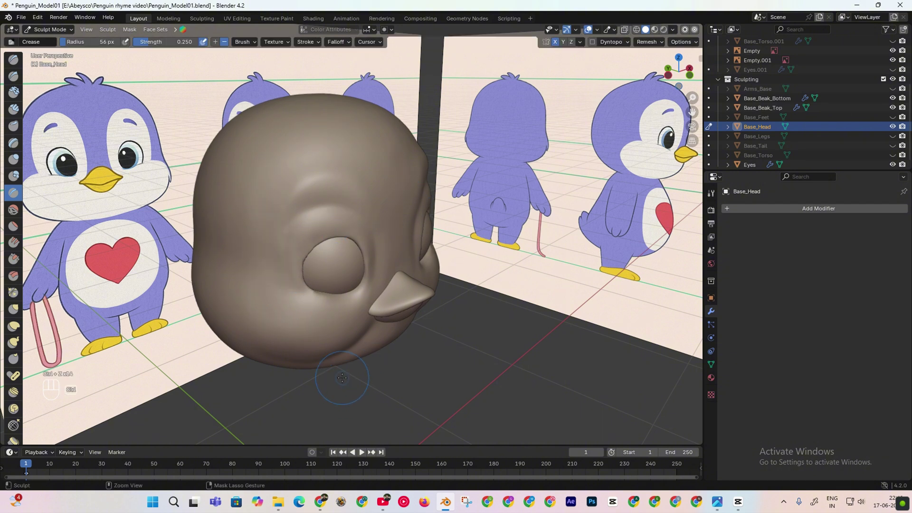
# Smooth the cheeks and the areas around the eyes from both sides with a 73 px brush radius.
pyautogui.press('f')
pyautogui.moveTo(667, 73); pyautogui.dragTo(684, 72)
pyautogui.scroll(3, 340, 311)
pyautogui.press('f')
pyautogui.click(353, 320)
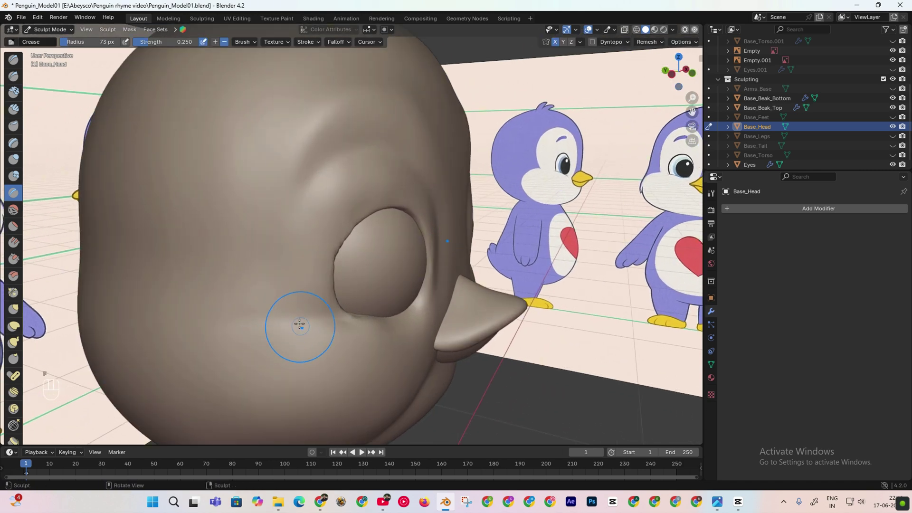
pyautogui.moveTo(597, 149); pyautogui.dragTo(420, 307, button='middle')
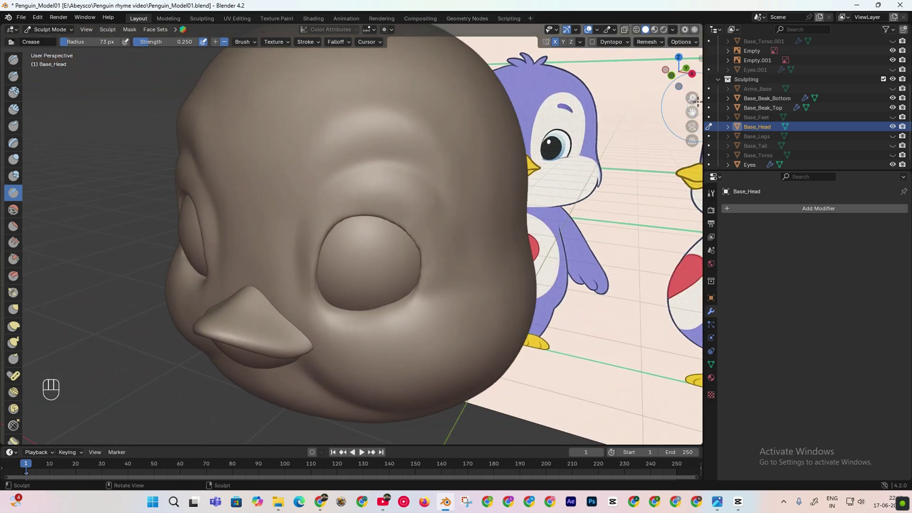
# Review the head from the front, save the file and switch the head to Object Mode.
pyautogui.moveTo(696, 102); pyautogui.dragTo(402, 261)
pyautogui.moveTo(689, 99)
pyautogui.mouseDown()
pyautogui.moveTo(594, 103)
pyautogui.moveTo(502, 136)
pyautogui.mouseUp()
pyautogui.hotkey('ctrl', 's')
pyautogui.hotkey('ctrl', 'Tab')
# Set the Cycles render device to GPU Compute and show the viewport in rendered shading with the scene world off.
pyautogui.click(711, 210)
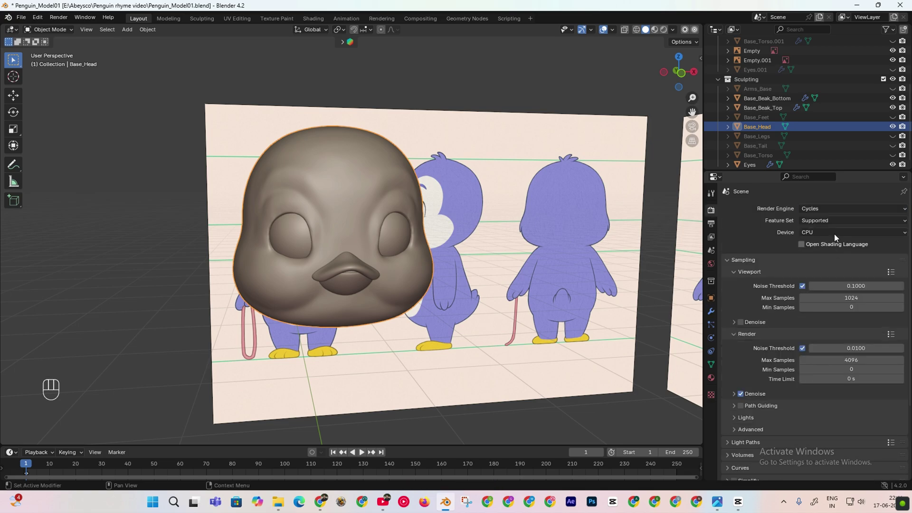
pyautogui.click(663, 29)
pyautogui.click(660, 29)
pyautogui.click(622, 118)
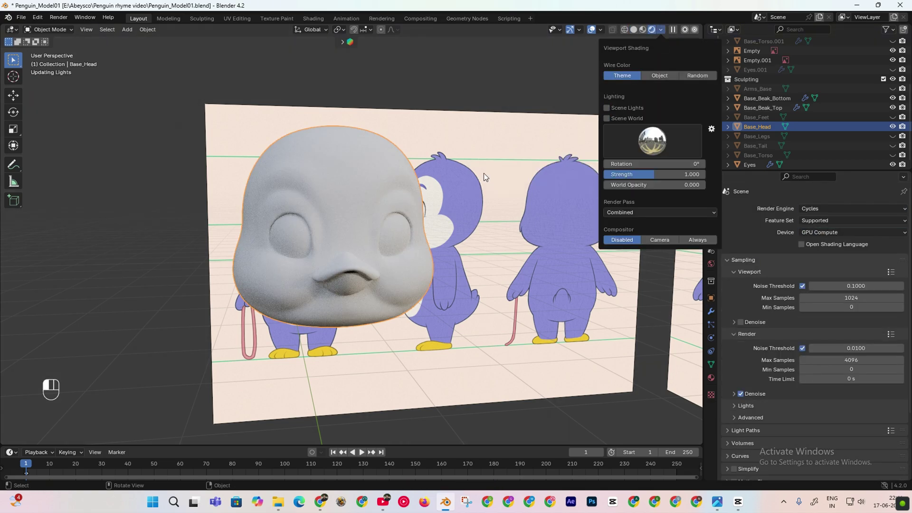
# Rotate the rendered preview's environment lighting to about 39.4° and view the head from the side.
pyautogui.moveTo(400, 228)
pyautogui.mouseDown(button='middle')
pyautogui.moveTo(378, 231)
pyautogui.moveTo(397, 225)
pyautogui.mouseUp(button='middle')
pyautogui.moveTo(485, 191)
pyautogui.mouseDown(button='middle')
pyautogui.moveTo(414, 200)
pyautogui.moveTo(531, 202)
pyautogui.moveTo(589, 181)
pyautogui.mouseUp(button='middle')
pyautogui.click(660, 30)
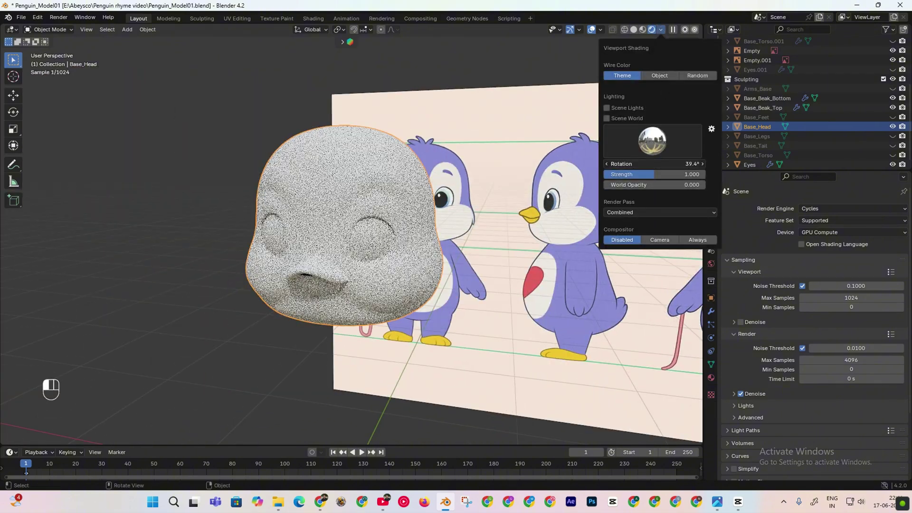
pyautogui.press('KP_3')
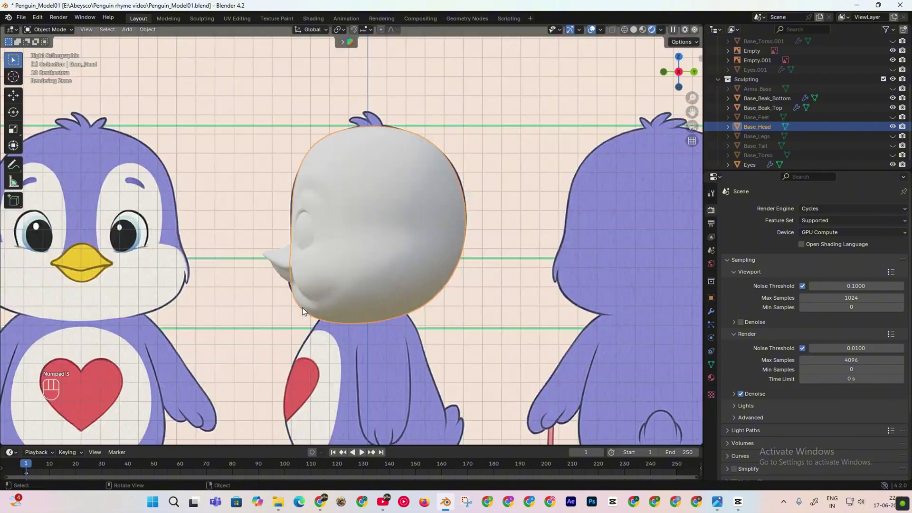
pyautogui.moveTo(302, 307); pyautogui.dragTo(223, 328, button='middle')
# Turn on viewport denoising and inspect the rendered head from several angles.
pyautogui.click(734, 322)
pyautogui.click(734, 322)
pyautogui.click(741, 322)
pyautogui.moveTo(409, 333); pyautogui.dragTo(446, 333, button='middle')
pyautogui.click(456, 368)
pyautogui.moveTo(456, 368)
pyautogui.mouseDown(button='middle')
pyautogui.moveTo(425, 365)
pyautogui.moveTo(556, 350)
pyautogui.mouseUp(button='middle')
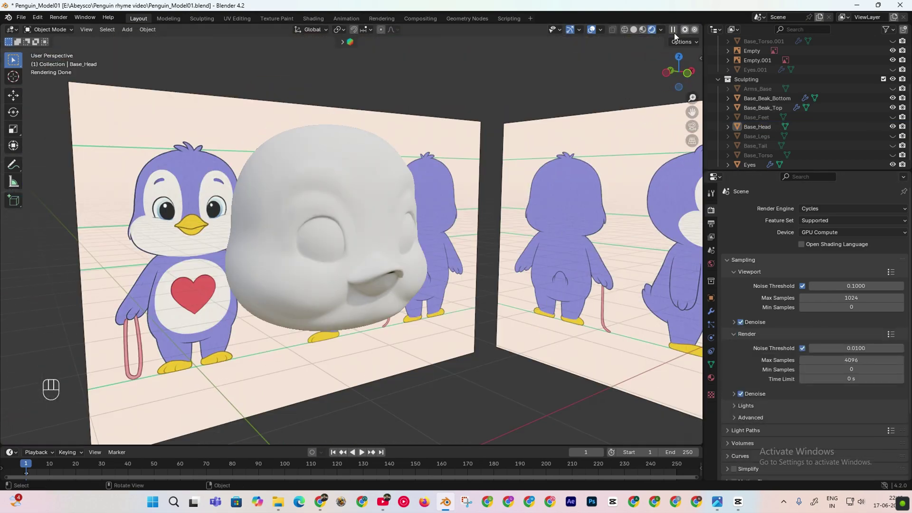
# Return the viewport to solid shading, view the head from the front and save the file.
pyautogui.click(634, 29)
pyautogui.press('KP_1')
pyautogui.moveTo(423, 302)
pyautogui.mouseDown(button='middle')
pyautogui.moveTo(453, 299)
pyautogui.moveTo(428, 280)
pyautogui.mouseUp(button='middle')
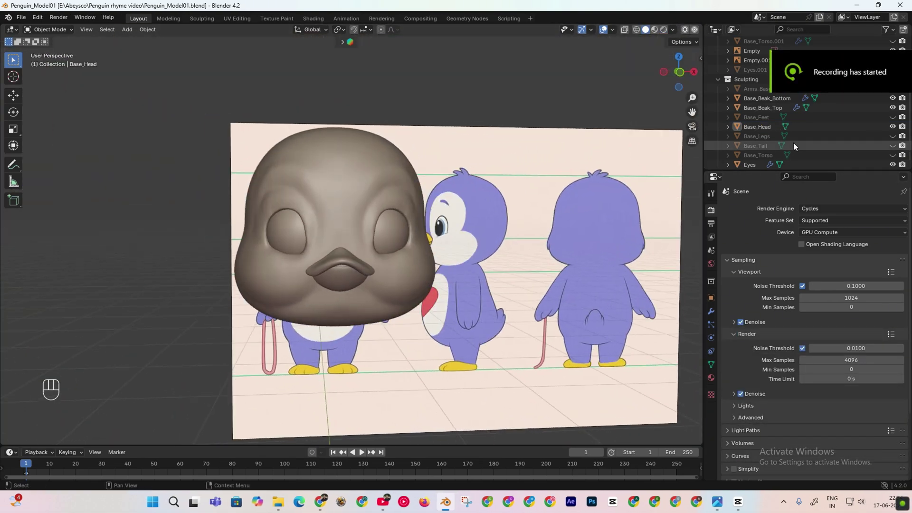
pyautogui.click(409, 263)
pyautogui.hotkey('ctrl', 's')
# Unhide Base_Torso, Base_Feet, Base_Legs and Arms_Base so they show together with the head.
pyautogui.click(893, 127)
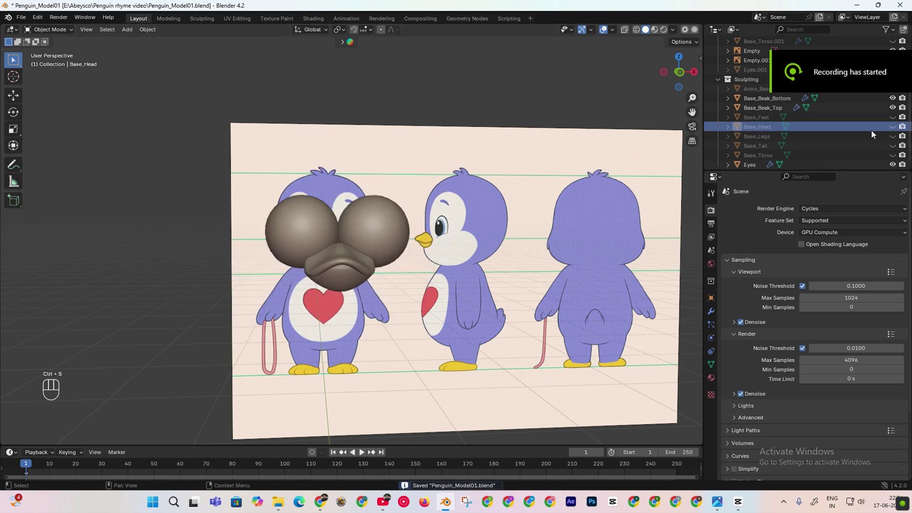
pyautogui.click(892, 127)
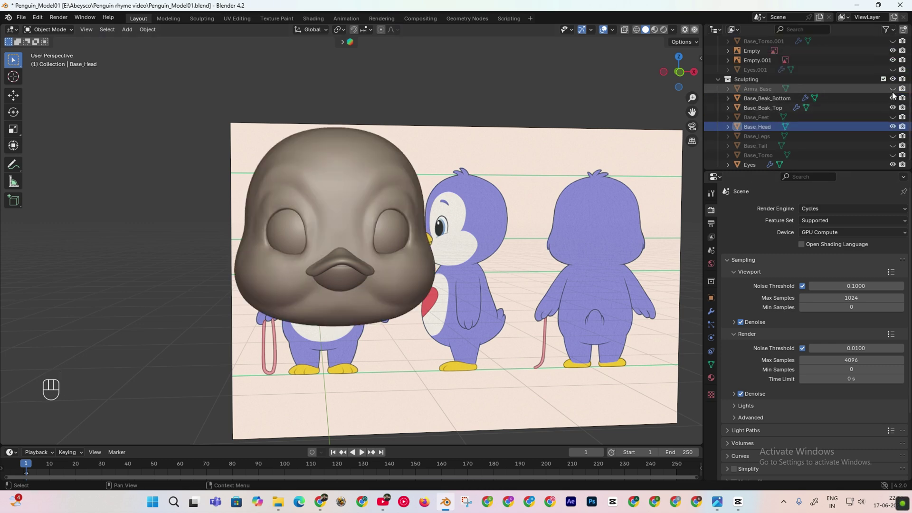
pyautogui.scroll(-1, 893, 106)
pyautogui.click(893, 150)
pyautogui.moveTo(546, 285); pyautogui.dragTo(408, 309, button='middle')
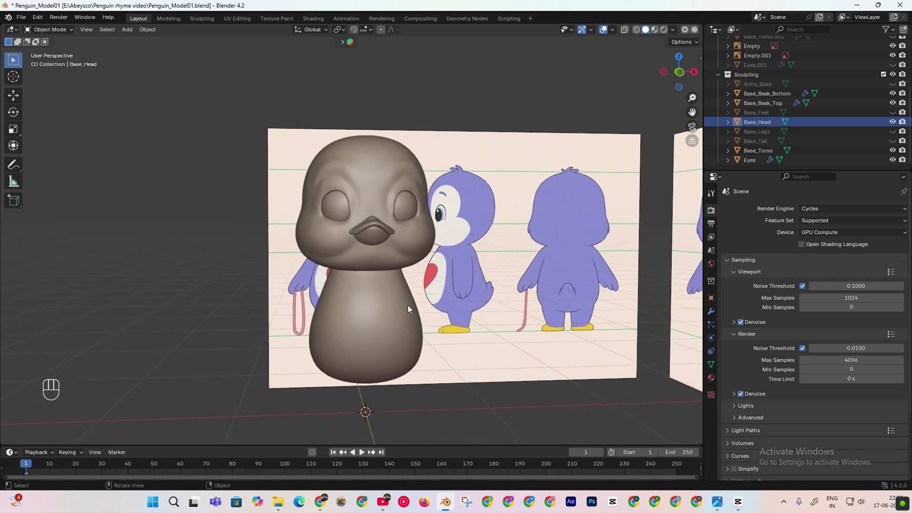
pyautogui.moveTo(427, 204); pyautogui.dragTo(594, 204, button='middle')
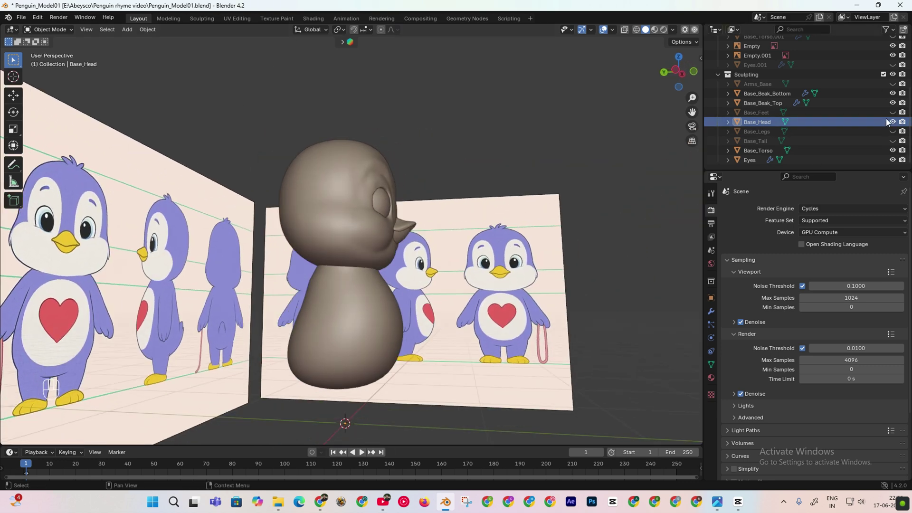
pyautogui.click(893, 113)
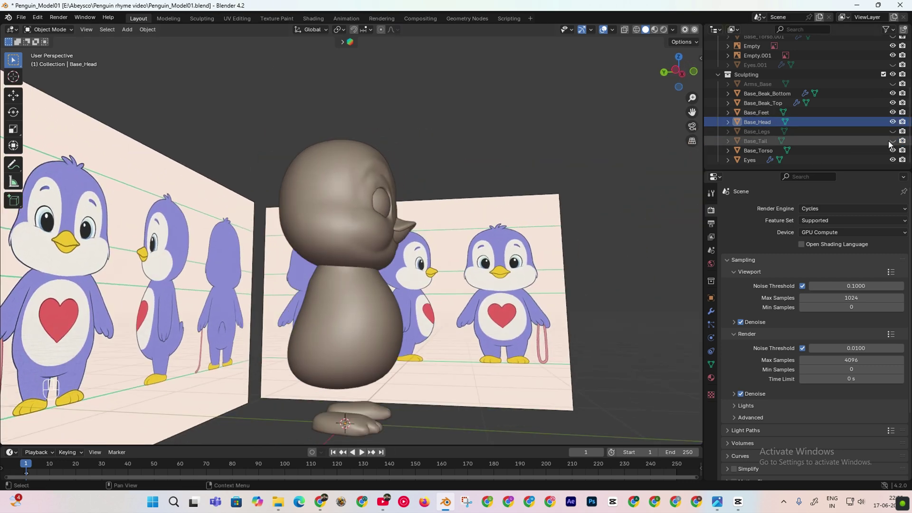
pyautogui.click(893, 131)
pyautogui.click(893, 84)
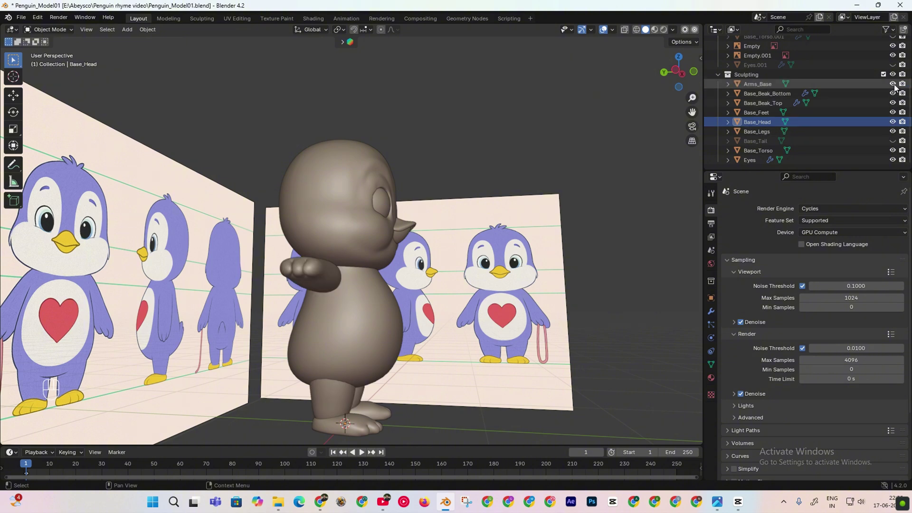
# Join the arms, torso, legs and feet into a single body object and view it from the front.
pyautogui.moveTo(522, 214); pyautogui.dragTo(375, 221, button='middle')
pyautogui.click(415, 279)
pyautogui.keyDown('shift'); pyautogui.click(397, 350); pyautogui.keyUp('shift')
pyautogui.keyDown('shift'); pyautogui.click(393, 391); pyautogui.keyUp('shift')
pyautogui.keyDown('shift'); pyautogui.click(395, 407); pyautogui.keyUp('shift')
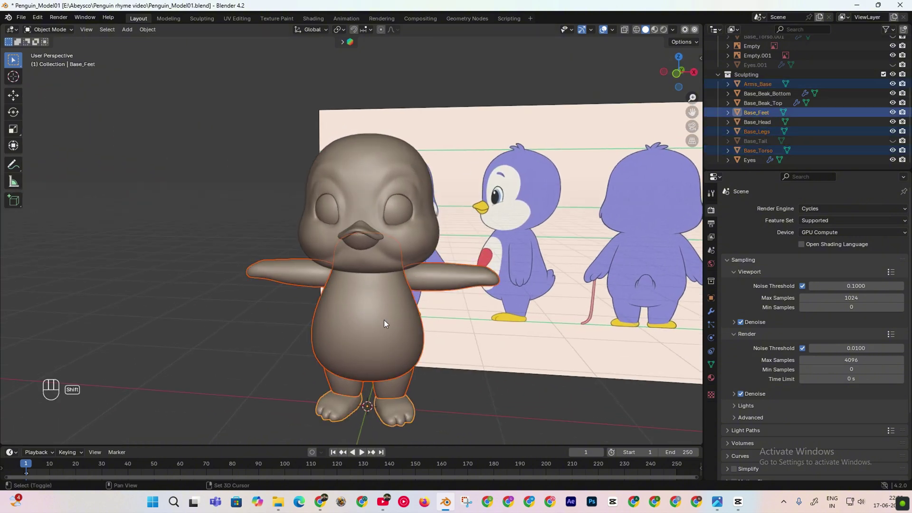
pyautogui.moveTo(366, 330); pyautogui.dragTo(393, 335, button='middle')
pyautogui.hotkey('ctrl', 'j')
pyautogui.press('KP_1')
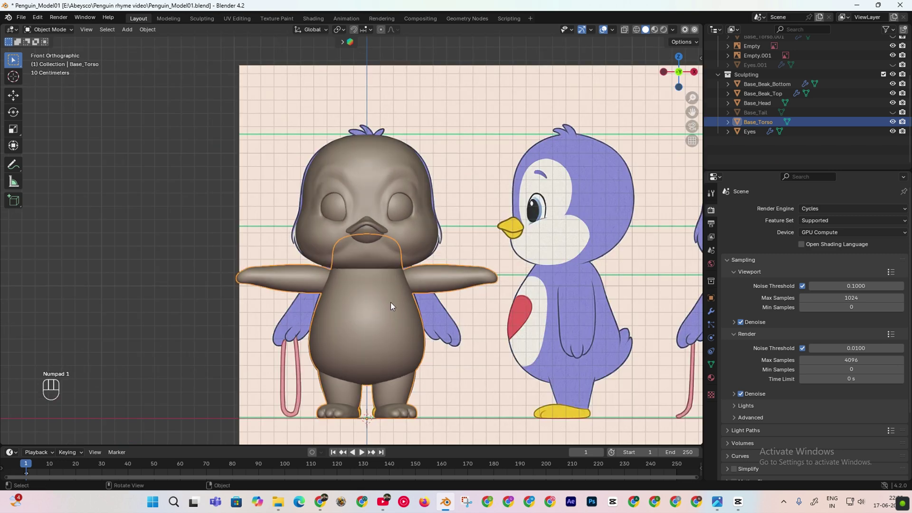
# Hide the head, the eyes and both beak parts, and put the joined body in Sculpt Mode.
pyautogui.click(422, 238)
pyautogui.press('h')
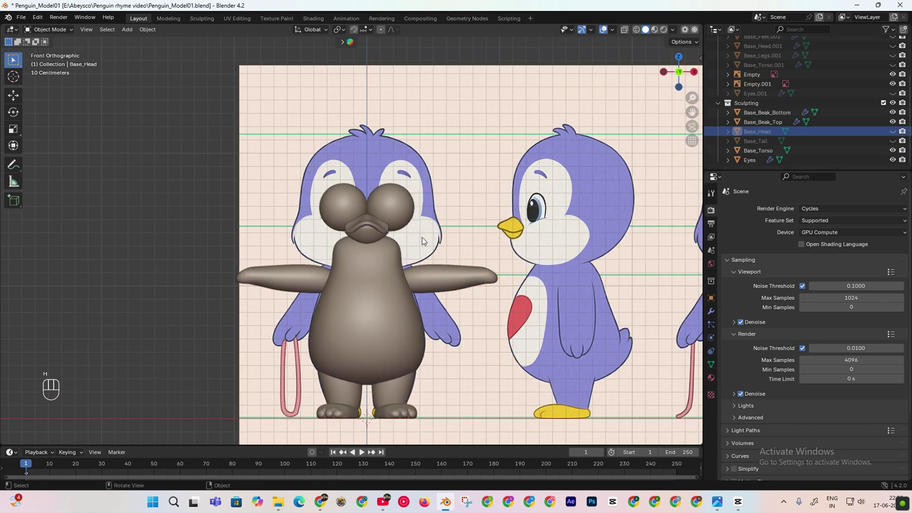
pyautogui.click(411, 216)
pyautogui.click(893, 160)
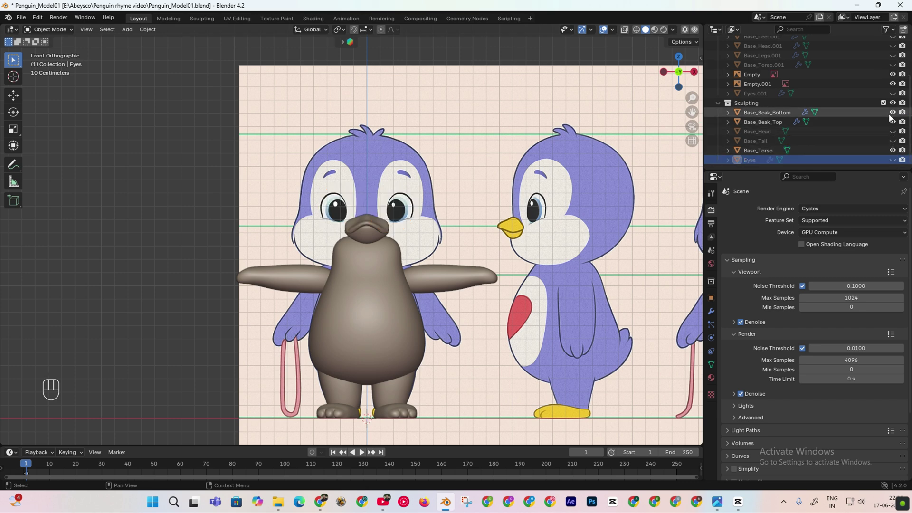
pyautogui.click(892, 112)
pyautogui.click(893, 122)
pyautogui.click(358, 336)
pyautogui.hotkey('ctrl', 'Tab')
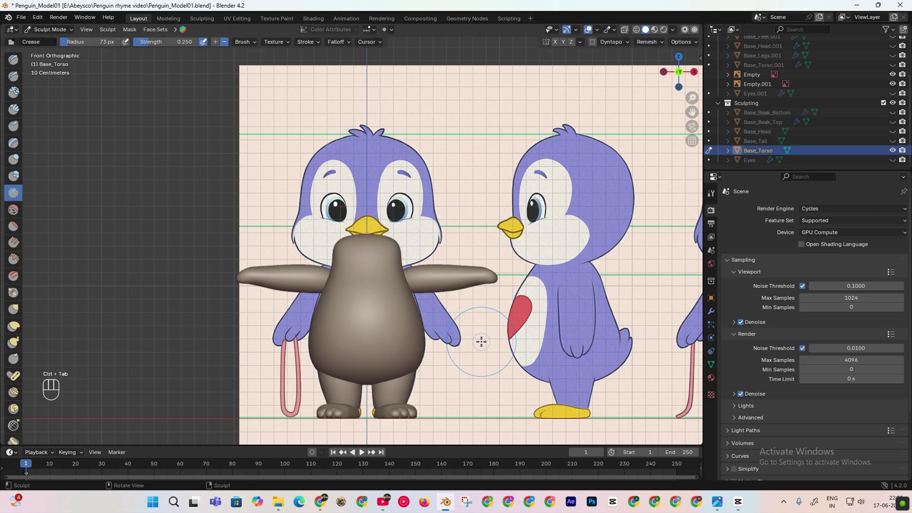
# Try remeshing the joined body with a voxel size of 0.1 m.
pyautogui.click(648, 42)
pyautogui.click(659, 114)
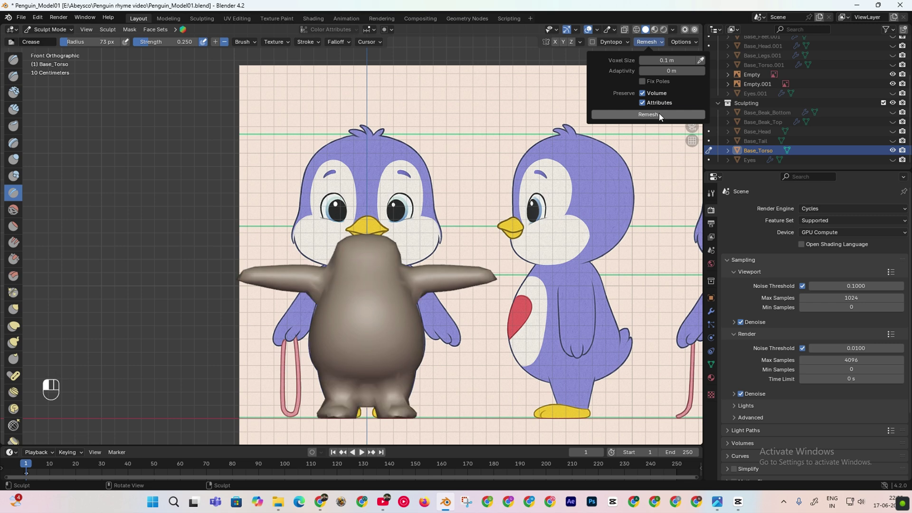
pyautogui.hotkey('ctrl', 'z')
# Set the remesh voxel size to 0.01 m, remesh the joined body and check its surface from different angles.
pyautogui.click(647, 42)
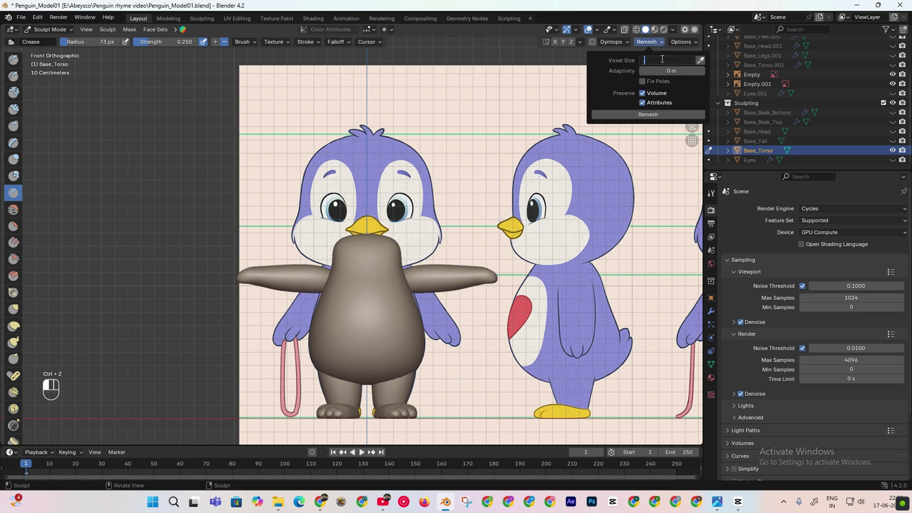
pyautogui.click(678, 117)
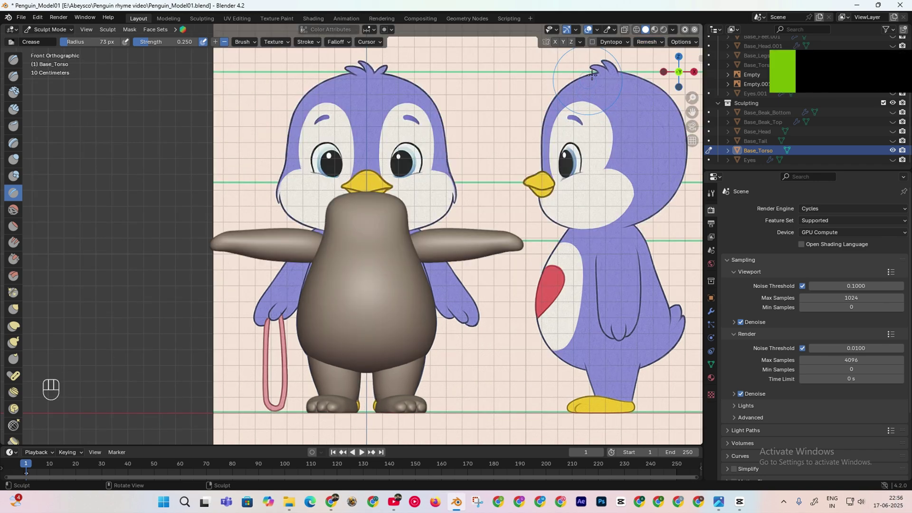
pyautogui.click(648, 43)
pyautogui.press('Return')
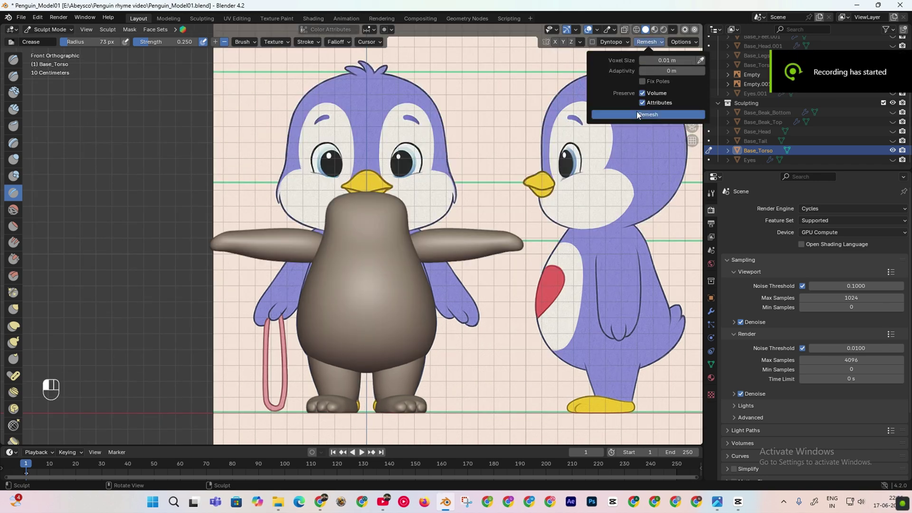
pyautogui.click(648, 114)
pyautogui.moveTo(325, 300); pyautogui.dragTo(372, 202, button='middle')
pyautogui.scroll(-4, 340, 236)
pyautogui.moveTo(255, 201); pyautogui.dragTo(279, 199, button='middle')
pyautogui.press('KP_1')
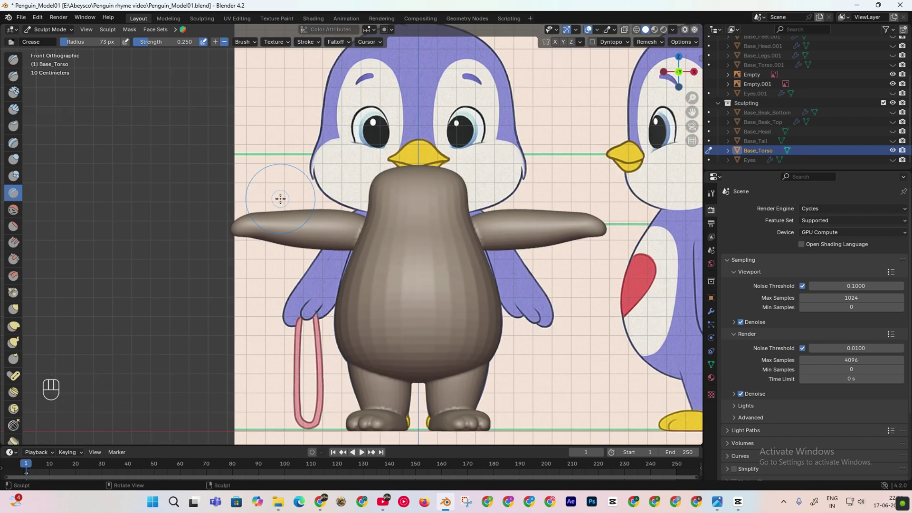
# Enlarge the brush radius to 114 px, undo the last remesh and remesh the body again.
pyautogui.scroll(1, 387, 243)
pyautogui.press('f')
pyautogui.click(403, 242)
pyautogui.scroll(2, 381, 243)
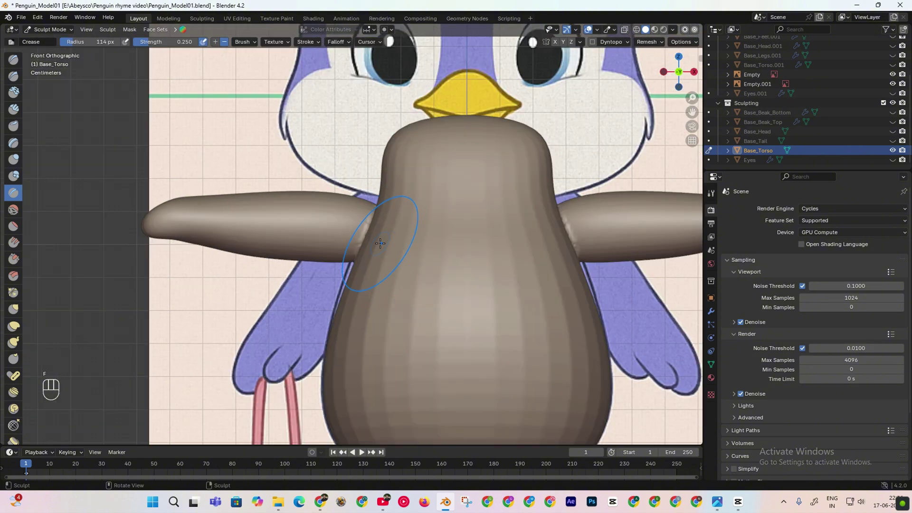
pyautogui.hotkey('ctrl', 'z')
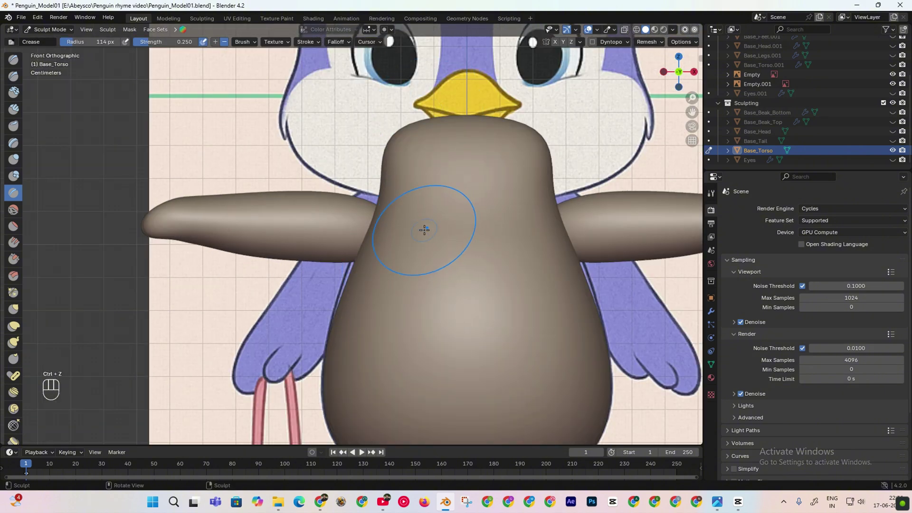
pyautogui.click(647, 42)
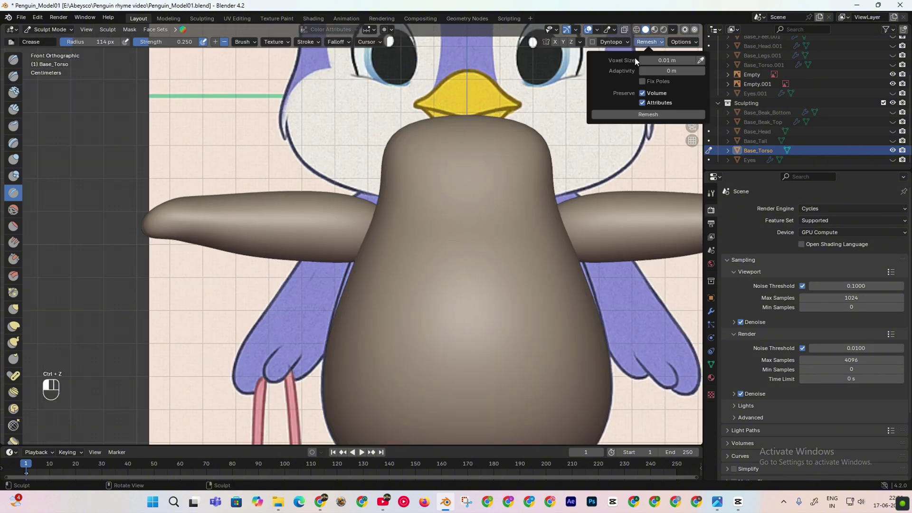
pyautogui.click(648, 114)
# Try smoothing the seam between one arm and the torso from several sides, reducing the brush radius to 78 px.
pyautogui.moveTo(464, 136)
pyautogui.mouseDown(button='middle')
pyautogui.moveTo(452, 244)
pyautogui.moveTo(536, 252)
pyautogui.moveTo(497, 232)
pyautogui.moveTo(426, 223)
pyautogui.mouseUp(button='middle')
pyautogui.scroll(4, 475, 231)
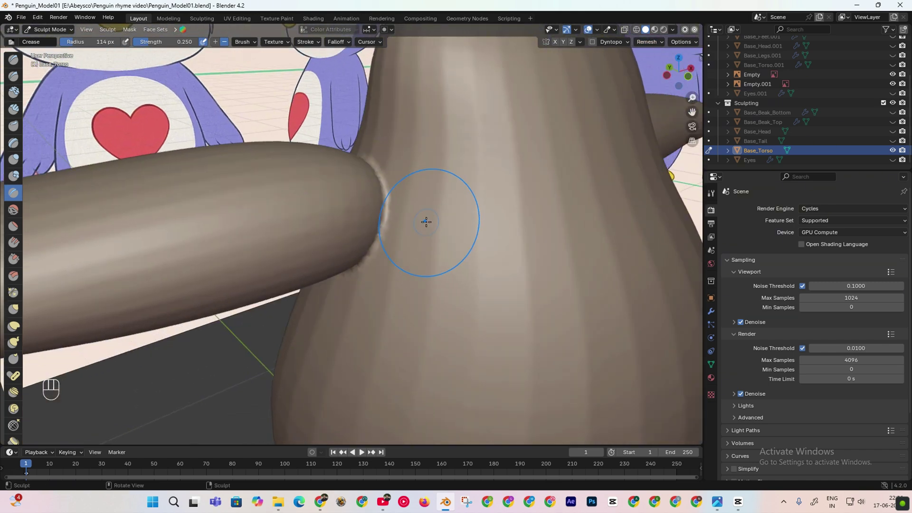
pyautogui.press('f')
pyautogui.click(437, 188)
pyautogui.moveTo(381, 237)
pyautogui.keyDown('shift'); pyautogui.mouseDown()
pyautogui.moveTo(385, 183)
pyautogui.moveTo(372, 254)
pyautogui.moveTo(388, 180)
pyautogui.mouseUp(); pyautogui.keyUp('shift')
pyautogui.press('f')
pyautogui.click(421, 229)
pyautogui.moveTo(678, 67); pyautogui.dragTo(841, 67)
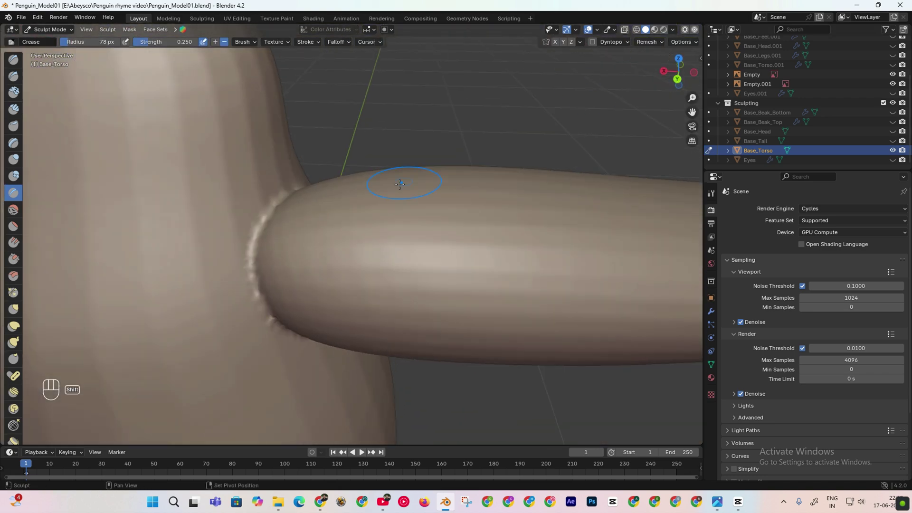
pyautogui.moveTo(278, 209)
pyautogui.keyDown('shift'); pyautogui.mouseDown()
pyautogui.moveTo(257, 247)
pyautogui.moveTo(275, 304)
pyautogui.mouseUp(); pyautogui.keyUp('shift')
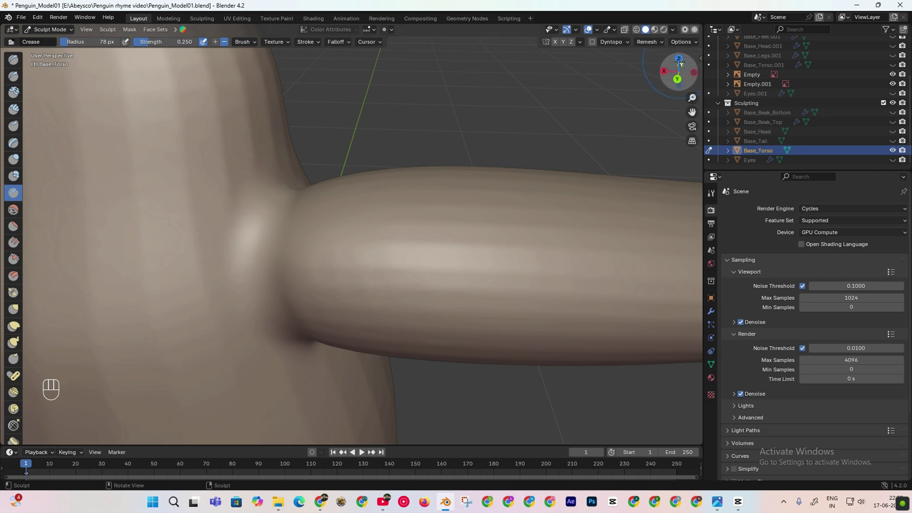
pyautogui.moveTo(678, 71); pyautogui.dragTo(558, 5)
pyautogui.moveTo(363, 209)
pyautogui.keyDown('shift'); pyautogui.mouseDown()
pyautogui.moveTo(356, 242)
pyautogui.moveTo(334, 232)
pyautogui.moveTo(352, 285)
pyautogui.mouseUp(); pyautogui.keyUp('shift')
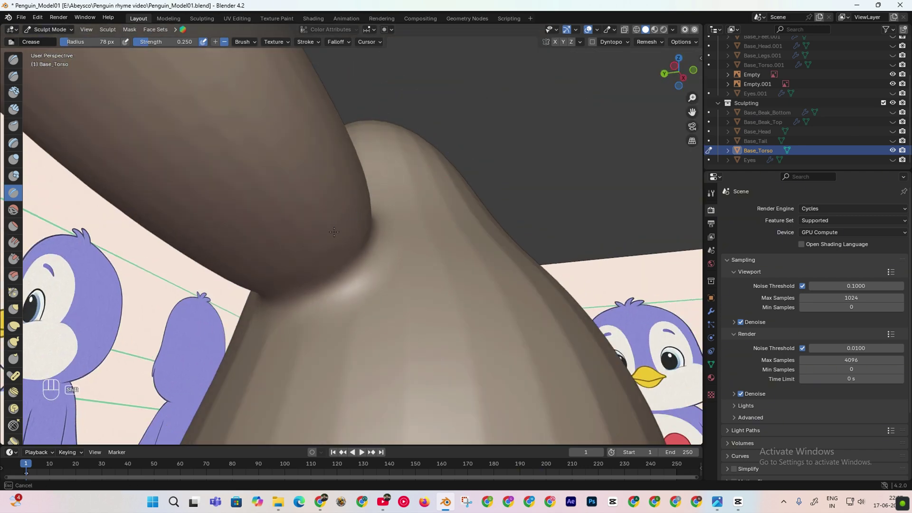
pyautogui.moveTo(678, 71); pyautogui.dragTo(608, 84)
# Undo the smoothing strokes on the seam between the arm and the torso.
pyautogui.hotkey('ctrl', 'z')
pyautogui.hotkey('ctrl', 'z')
pyautogui.hotkey('ctrl', 'z')
pyautogui.hotkey('ctrl', 'z')
pyautogui.hotkey('ctrl', 'z')
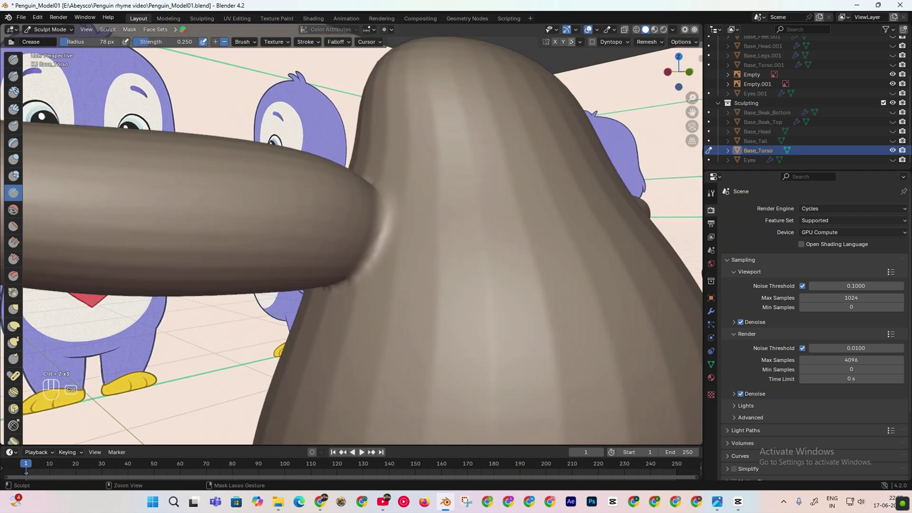
# With X symmetry turned on, smooth the rough seam where the arm meets the torso, using a 78 px brush radius.
pyautogui.scroll(-6, 674, 76)
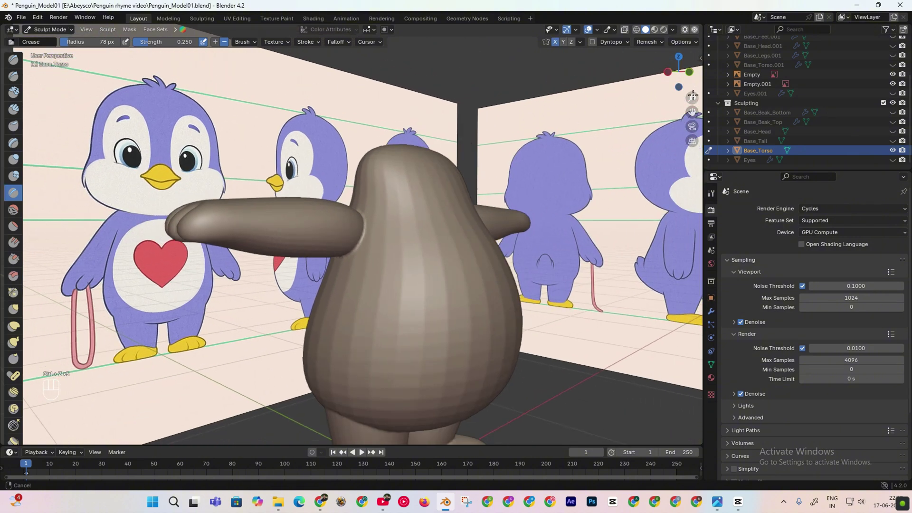
pyautogui.moveTo(675, 71); pyautogui.dragTo(691, 115)
pyautogui.scroll(8, 404, 145)
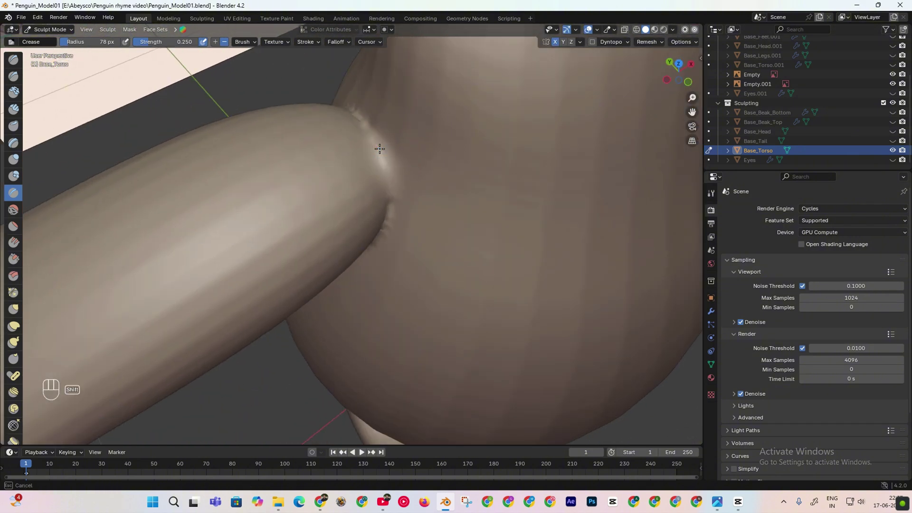
pyautogui.keyDown('shift'); pyautogui.moveTo(380, 149); pyautogui.dragTo(380, 151); pyautogui.keyUp('shift')
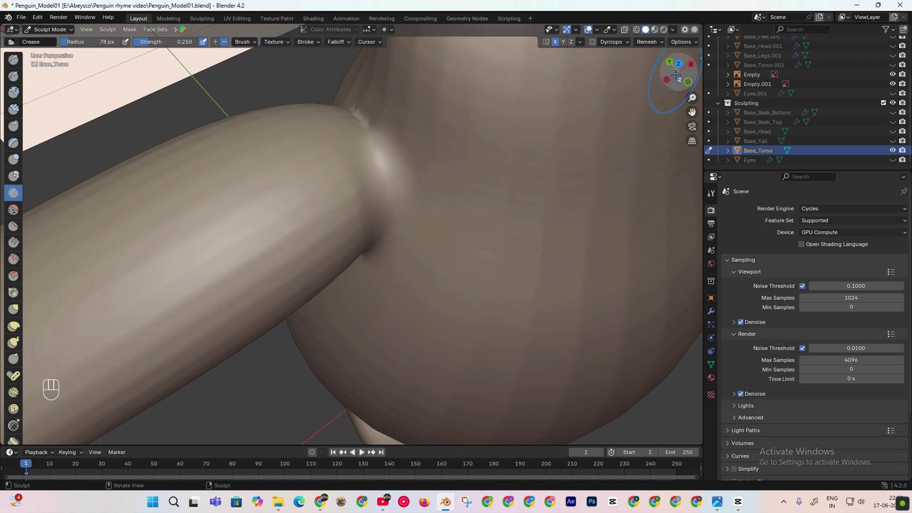
pyautogui.moveTo(678, 78); pyautogui.dragTo(659, 112)
pyautogui.keyDown('shift'); pyautogui.moveTo(259, 268); pyautogui.dragTo(303, 231); pyautogui.keyUp('shift')
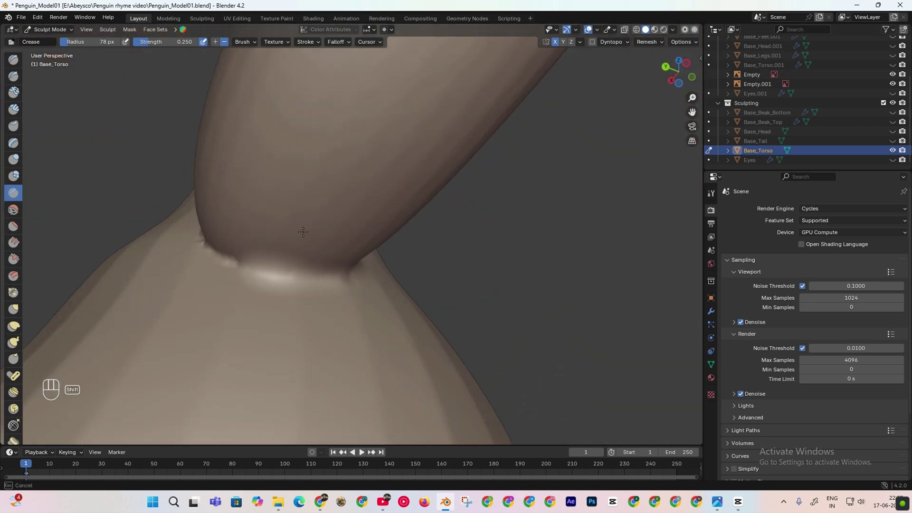
pyautogui.keyDown('shift'); pyautogui.moveTo(230, 243); pyautogui.dragTo(214, 249); pyautogui.keyUp('shift')
# Smooth the remaining sides of the arm and torso seam into a soft transition.
pyautogui.moveTo(678, 79); pyautogui.dragTo(749, 138)
pyautogui.moveTo(255, 181)
pyautogui.keyDown('shift'); pyautogui.mouseDown()
pyautogui.moveTo(249, 223)
pyautogui.moveTo(296, 309)
pyautogui.mouseUp(); pyautogui.keyUp('shift')
pyautogui.moveTo(678, 75); pyautogui.dragTo(617, 127)
pyautogui.keyDown('shift'); pyautogui.moveTo(212, 205); pyautogui.dragTo(298, 167); pyautogui.keyUp('shift')
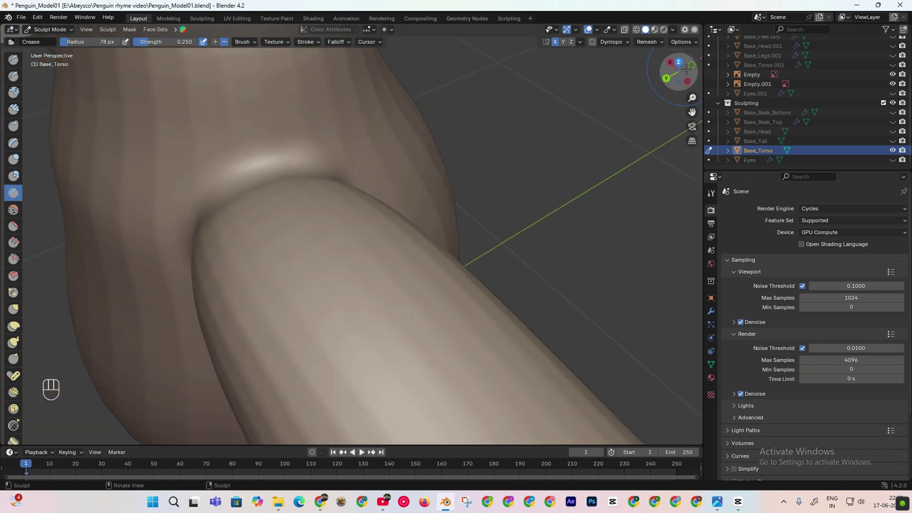
# Smooth the upper part of the arm and torso seam, and decline turning on Sticky Keys.
pyautogui.moveTo(678, 72); pyautogui.dragTo(584, 73)
pyautogui.keyDown('shift'); pyautogui.moveTo(325, 151); pyautogui.dragTo(323, 177); pyautogui.keyUp('shift')
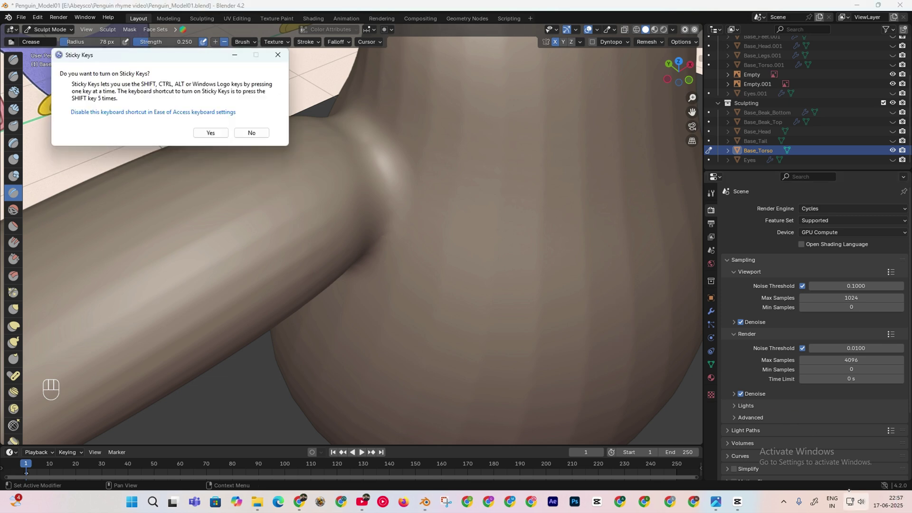
pyautogui.click(856, 502)
pyautogui.moveTo(827, 444); pyautogui.dragTo(798, 445)
pyautogui.click(252, 133)
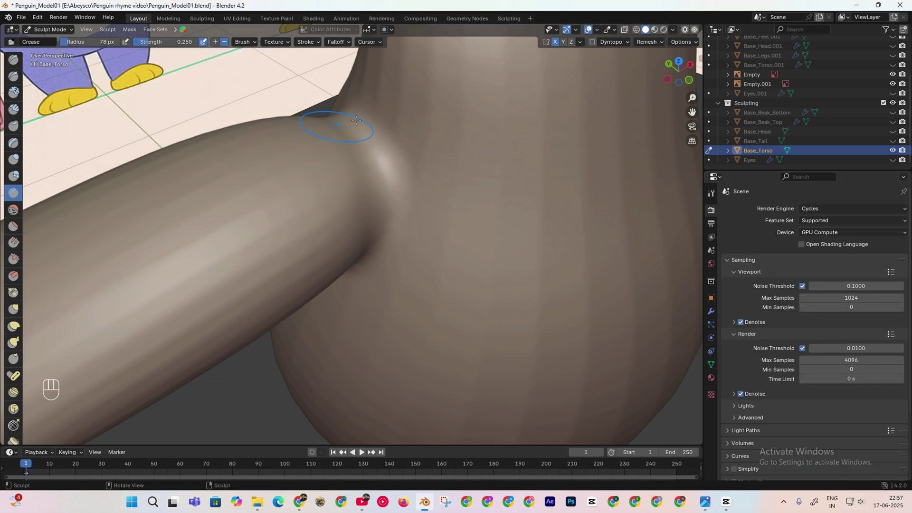
# Switch to the Clay Strips brush at 48 px radius and build up material where the arm joins the torso.
pyautogui.moveTo(684, 84); pyautogui.dragTo(675, 51)
pyautogui.moveTo(676, 5)
pyautogui.mouseDown()
pyautogui.moveTo(684, 87)
pyautogui.moveTo(655, 64)
pyautogui.moveTo(660, 1)
pyautogui.mouseUp()
pyautogui.moveTo(680, 58); pyautogui.dragTo(694, 128)
pyautogui.scroll(-3, 692, 98)
pyautogui.moveTo(672, 77); pyautogui.dragTo(703, 81)
pyautogui.press('f')
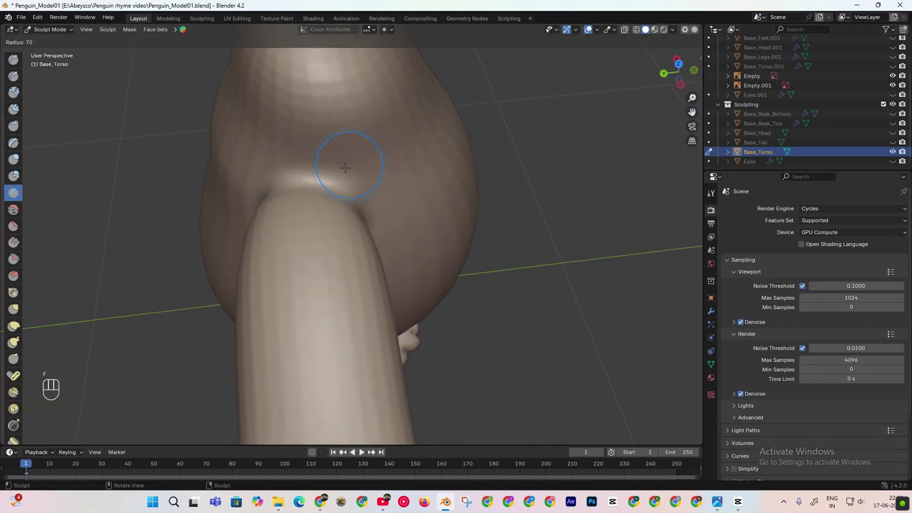
pyautogui.click(397, 166)
pyautogui.click(18, 113)
pyautogui.press('f')
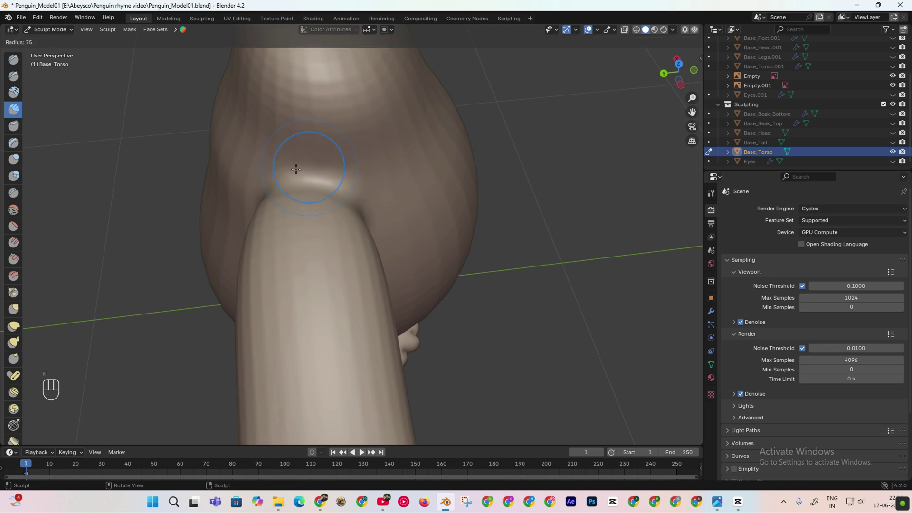
pyautogui.click(341, 167)
pyautogui.press('f')
pyautogui.click(311, 175)
pyautogui.moveTo(289, 180)
pyautogui.mouseDown()
pyautogui.moveTo(281, 169)
pyautogui.moveTo(294, 182)
pyautogui.moveTo(337, 187)
pyautogui.moveTo(340, 180)
pyautogui.moveTo(382, 202)
pyautogui.moveTo(394, 221)
pyautogui.mouseUp()
# Add clay strips from the front of the arm joint onto the chest and smooth them into the torso.
pyautogui.press('KP_1')
pyautogui.moveTo(438, 110); pyautogui.dragTo(491, 129, button='middle')
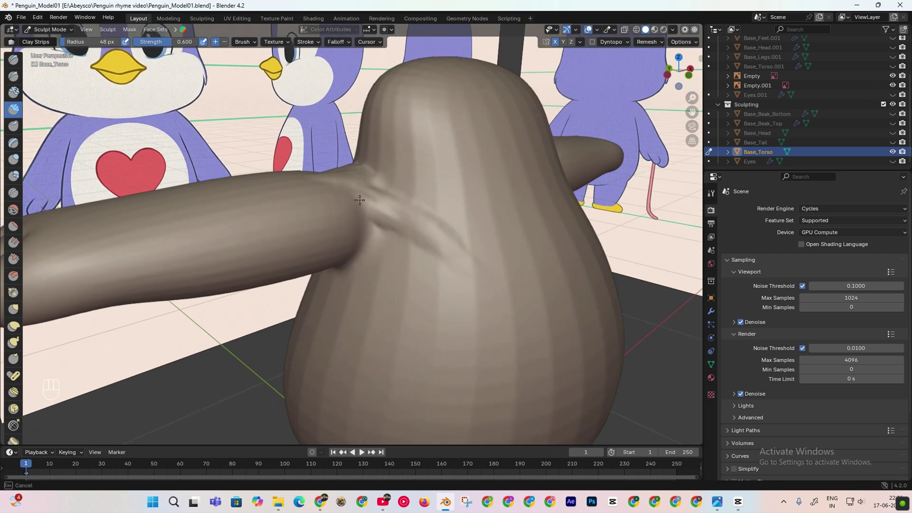
pyautogui.moveTo(359, 200); pyautogui.dragTo(451, 243)
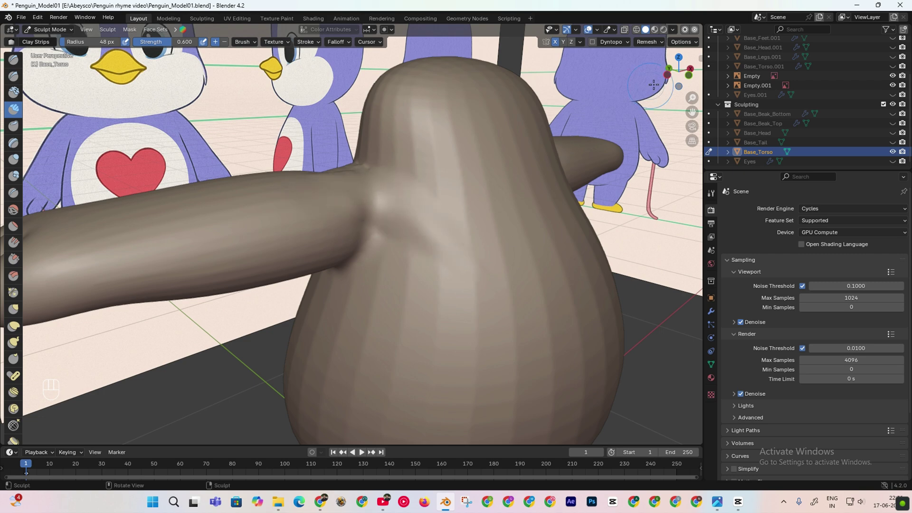
pyautogui.moveTo(673, 80); pyautogui.dragTo(752, 114)
pyautogui.keyDown('shift'); pyautogui.moveTo(309, 209); pyautogui.dragTo(289, 218); pyautogui.keyUp('shift')
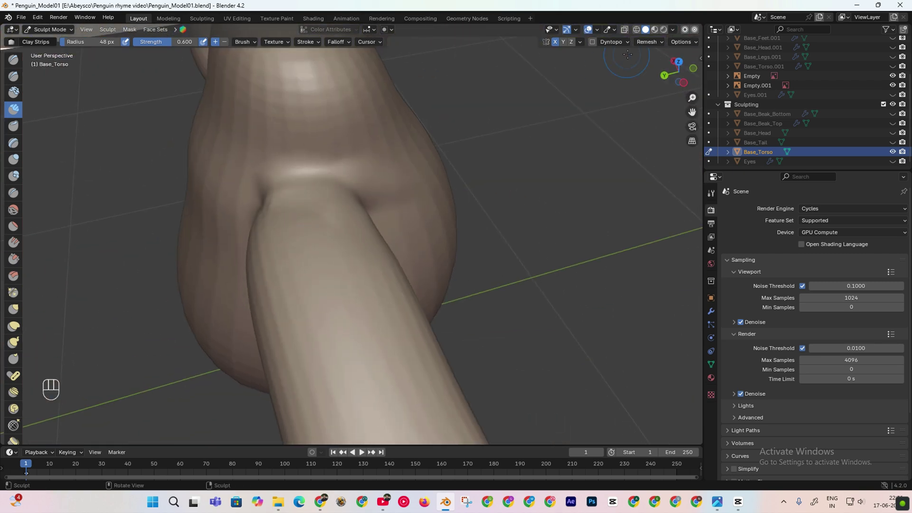
# Build up clay strips on the back of the shoulder and smooth them with an 89 px brush radius.
pyautogui.moveTo(679, 71); pyautogui.dragTo(772, 56)
pyautogui.moveTo(293, 251)
pyautogui.mouseDown()
pyautogui.moveTo(321, 274)
pyautogui.moveTo(316, 316)
pyautogui.moveTo(293, 308)
pyautogui.moveTo(280, 254)
pyautogui.mouseUp()
pyautogui.moveTo(356, 238)
pyautogui.mouseDown()
pyautogui.moveTo(306, 352)
pyautogui.moveTo(294, 304)
pyautogui.mouseUp()
pyautogui.press('f')
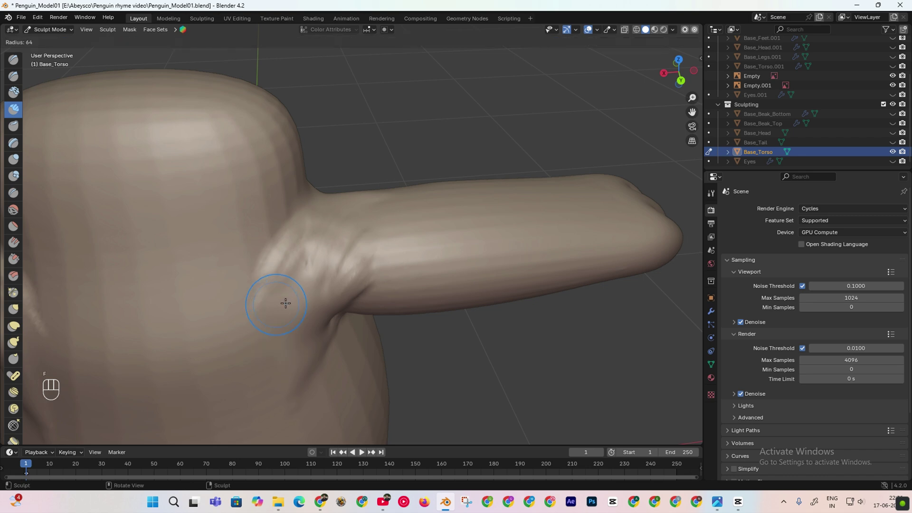
pyautogui.click(281, 263)
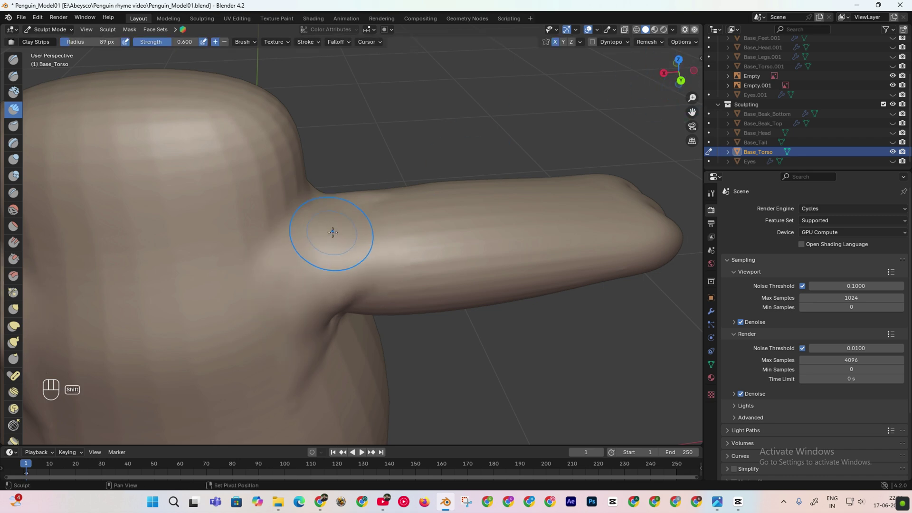
# Carve the armpit area on the back with a 56 px Clay Strips brush and smooth the surrounding surface.
pyautogui.moveTo(672, 54); pyautogui.dragTo(663, 61)
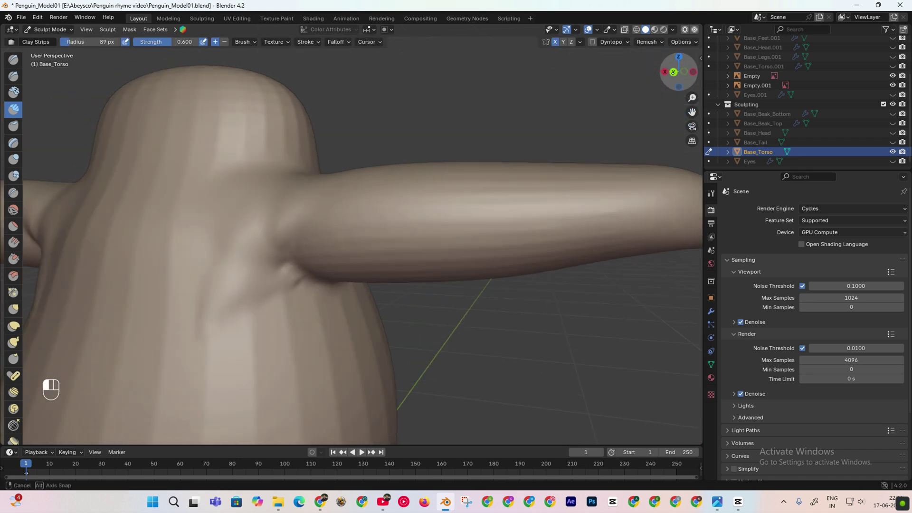
pyautogui.press('f')
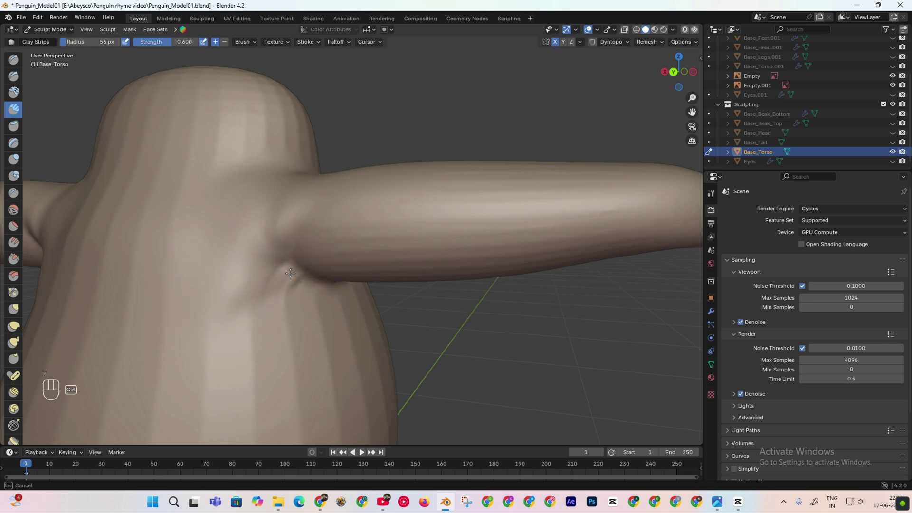
pyautogui.keyDown('ctrl'); pyautogui.moveTo(290, 273); pyautogui.dragTo(289, 297); pyautogui.keyUp('ctrl')
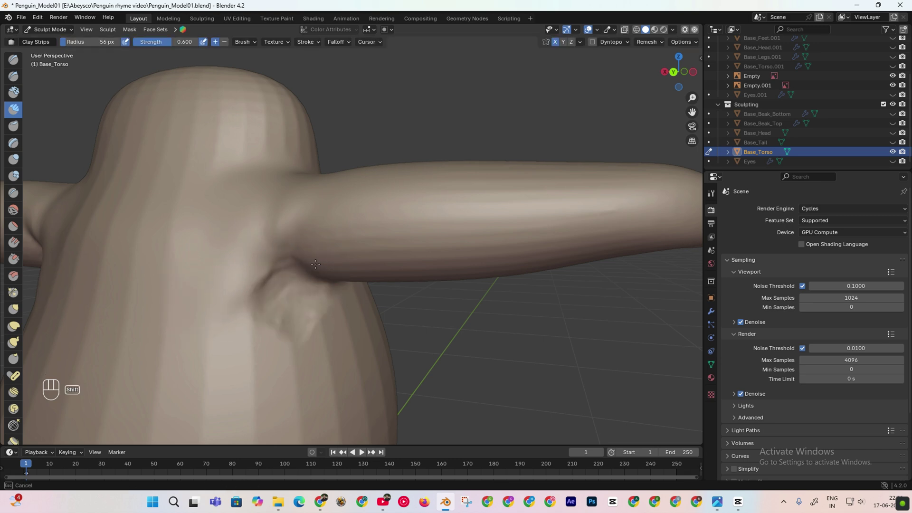
pyautogui.moveTo(316, 264)
pyautogui.keyDown('shift'); pyautogui.mouseDown()
pyautogui.moveTo(299, 287)
pyautogui.moveTo(315, 264)
pyautogui.mouseUp(); pyautogui.keyUp('shift')
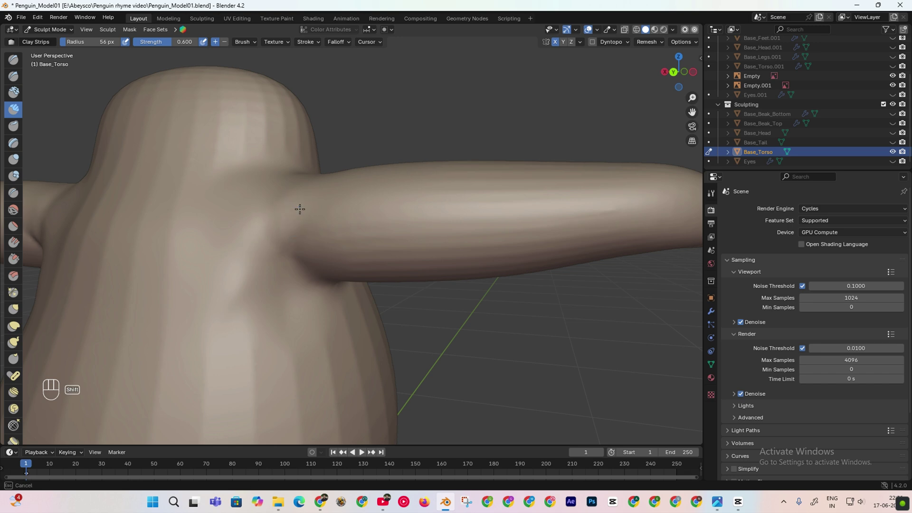
pyautogui.moveTo(272, 245)
pyautogui.mouseDown()
pyautogui.moveTo(224, 350)
pyautogui.moveTo(277, 213)
pyautogui.mouseUp()
pyautogui.moveTo(293, 247)
pyautogui.mouseDown()
pyautogui.moveTo(243, 307)
pyautogui.moveTo(281, 271)
pyautogui.mouseUp()
# Add clay along the rear underside of the upper arm and smooth it into the shoulder.
pyautogui.moveTo(650, 86); pyautogui.dragTo(620, 91)
pyautogui.moveTo(306, 280); pyautogui.dragTo(414, 252)
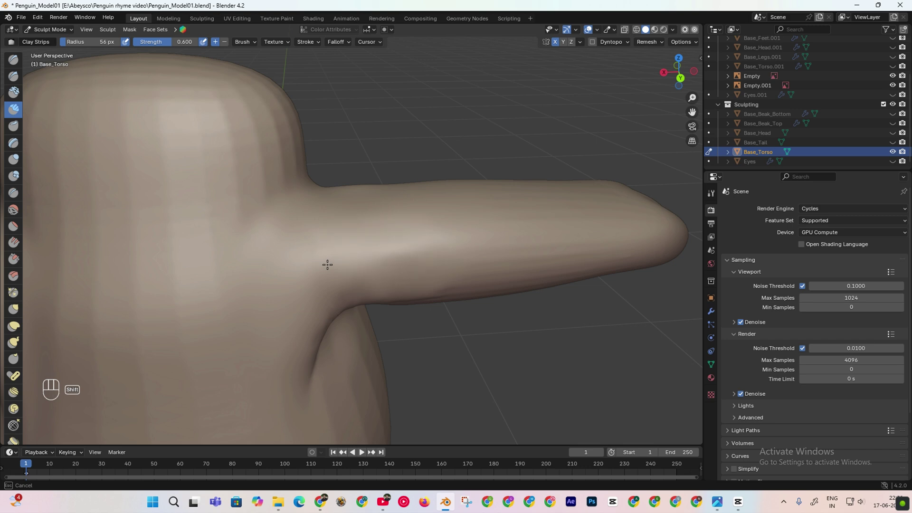
pyautogui.moveTo(678, 97); pyautogui.dragTo(656, 93)
pyautogui.moveTo(678, 62); pyautogui.dragTo(713, 72)
pyautogui.keyDown('shift'); pyautogui.moveTo(317, 234); pyautogui.dragTo(318, 235); pyautogui.keyUp('shift')
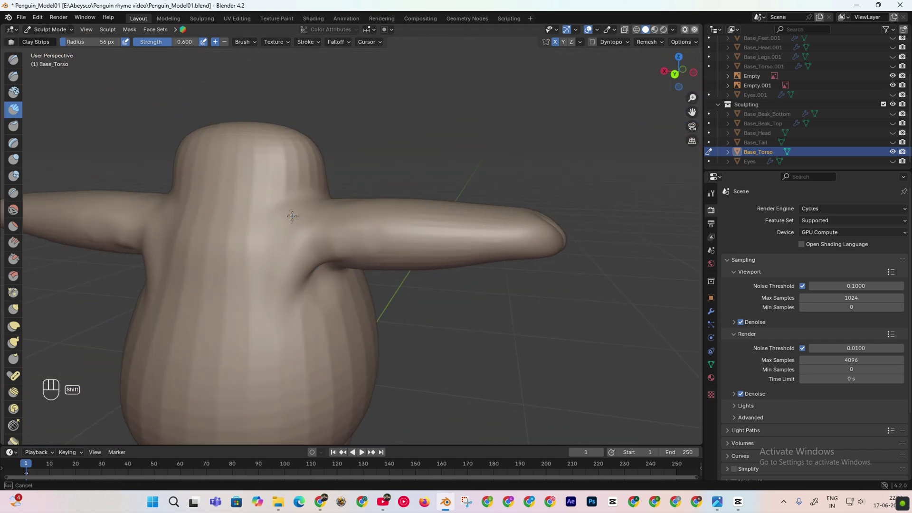
# Enlarge the brush radius to 96 px and smooth the faceted torso surface on its sides and front.
pyautogui.press('f')
pyautogui.moveTo(692, 98); pyautogui.dragTo(693, 154)
pyautogui.moveTo(679, 72)
pyautogui.mouseDown()
pyautogui.moveTo(560, 76)
pyautogui.moveTo(594, 76)
pyautogui.mouseUp()
pyautogui.keyDown('shift'); pyautogui.moveTo(349, 236); pyautogui.dragTo(337, 246); pyautogui.keyUp('shift')
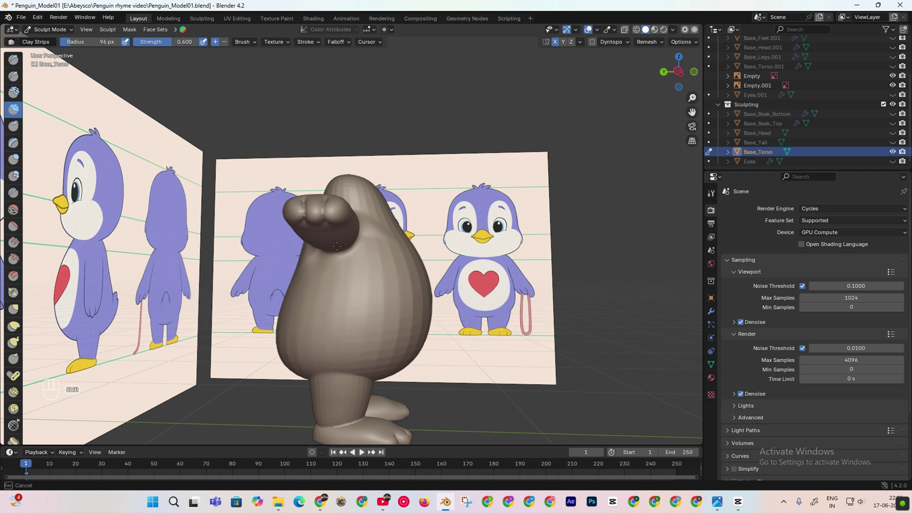
pyautogui.moveTo(679, 72); pyautogui.dragTo(596, 77)
pyautogui.keyDown('shift'); pyautogui.moveTo(447, 240); pyautogui.dragTo(449, 245); pyautogui.keyUp('shift')
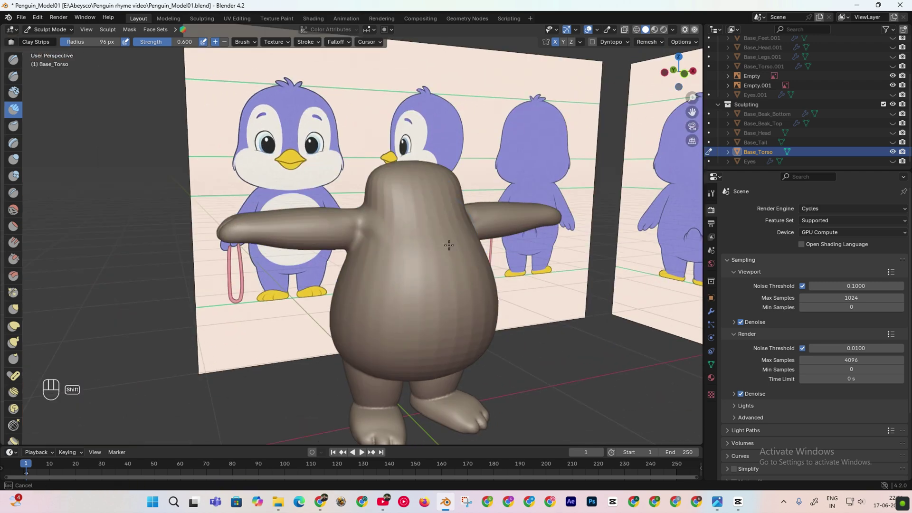
pyautogui.moveTo(678, 72); pyautogui.dragTo(746, 72)
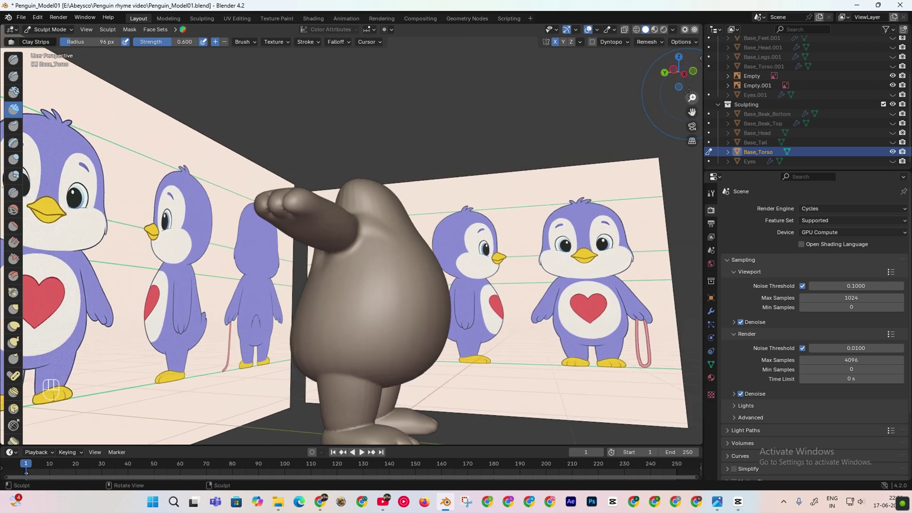
# Smooth the underside of the arm joint in the armpit with an 81 px brush radius.
pyautogui.moveTo(692, 97); pyautogui.dragTo(680, 76)
pyautogui.press('f')
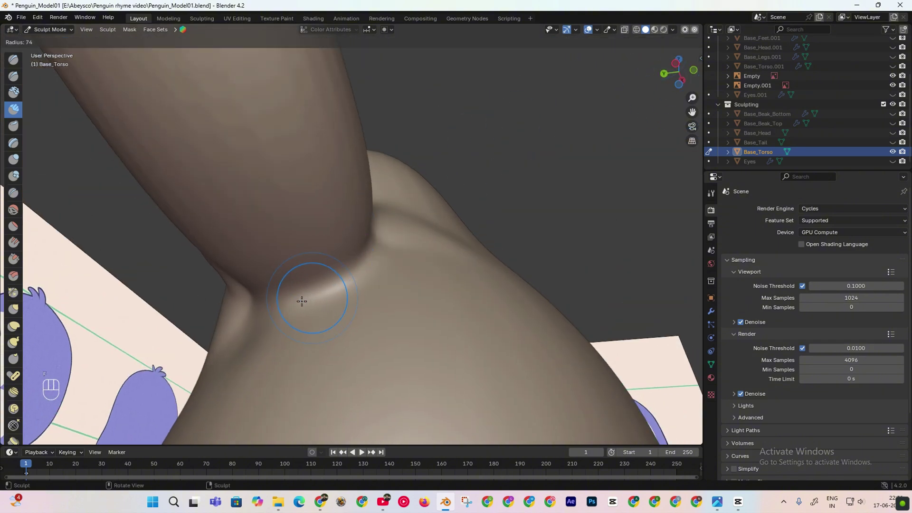
pyautogui.click(257, 308)
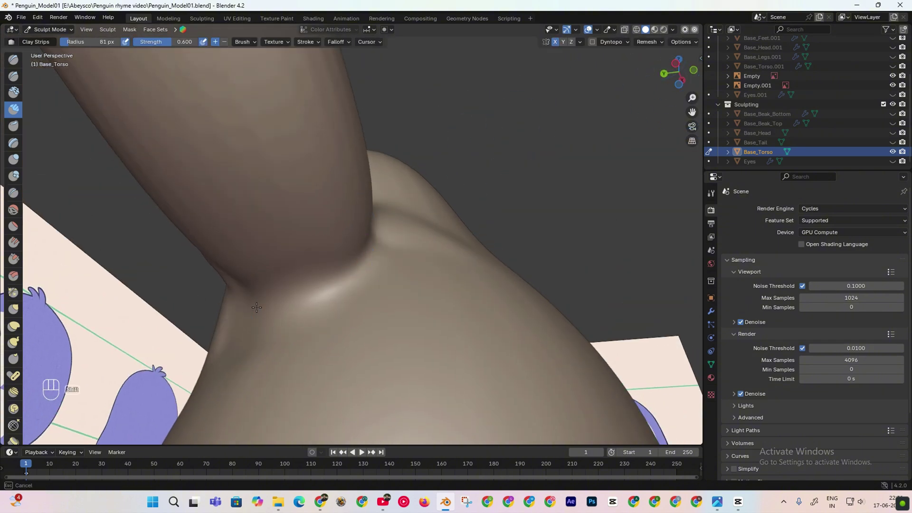
pyautogui.keyDown('shift'); pyautogui.moveTo(333, 284); pyautogui.dragTo(369, 262); pyautogui.keyUp('shift')
# Build up the back of the shoulder with a 101 px Clay Strips brush and blend the strokes into the torso.
pyautogui.moveTo(680, 73); pyautogui.dragTo(730, 99)
pyautogui.moveTo(680, 74); pyautogui.dragTo(729, 101)
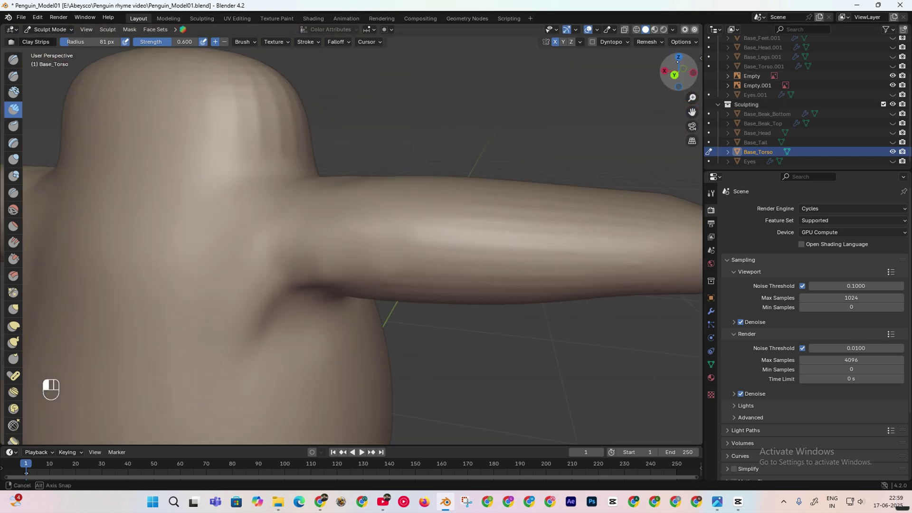
pyautogui.press('f')
pyautogui.click(340, 264)
pyautogui.moveTo(332, 256)
pyautogui.mouseDown()
pyautogui.moveTo(249, 353)
pyautogui.moveTo(304, 295)
pyautogui.moveTo(363, 270)
pyautogui.mouseUp()
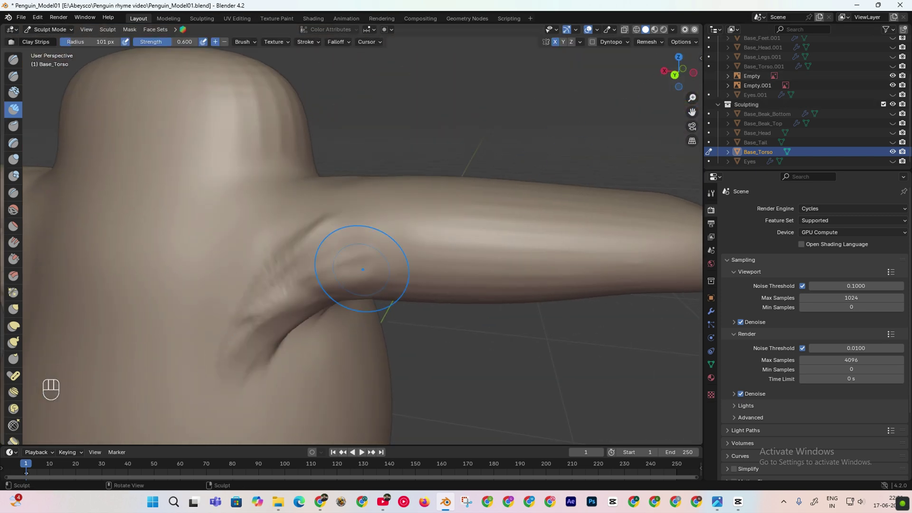
pyautogui.moveTo(681, 91); pyautogui.dragTo(682, 80)
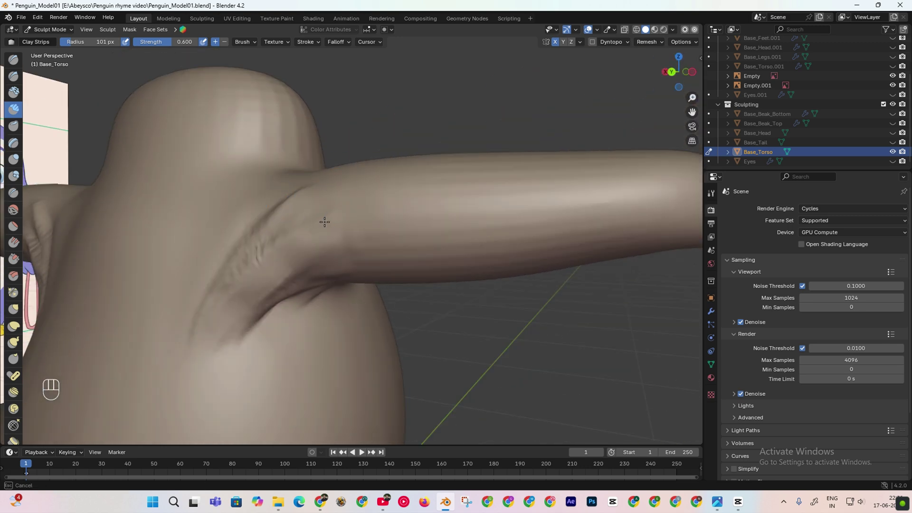
pyautogui.moveTo(265, 279)
pyautogui.mouseDown()
pyautogui.moveTo(309, 267)
pyautogui.moveTo(230, 320)
pyautogui.moveTo(261, 218)
pyautogui.mouseUp()
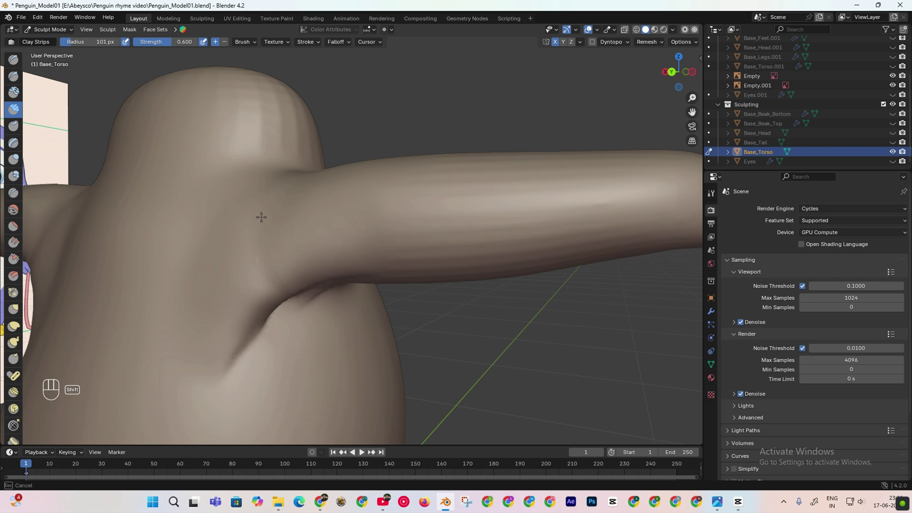
# Remesh the torso and smooth the back of the shoulder and the area beneath the arm.
pyautogui.click(649, 42)
pyautogui.click(629, 116)
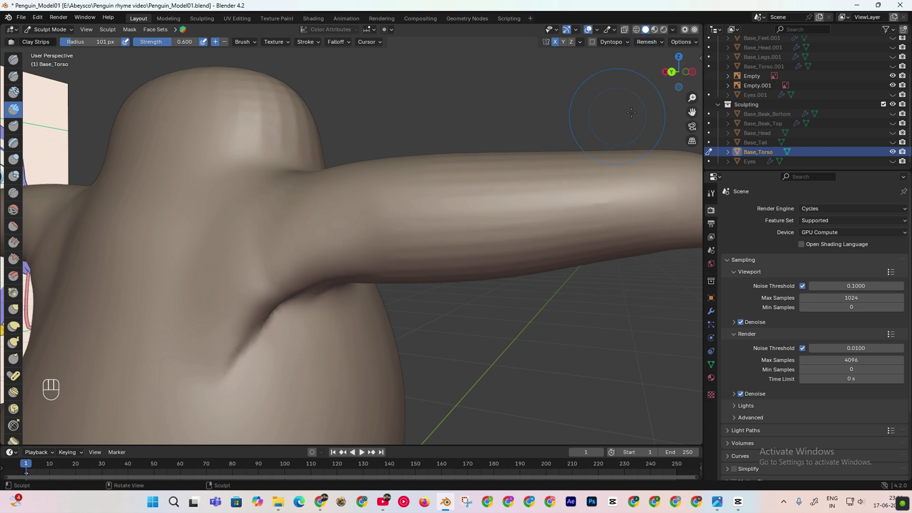
pyautogui.moveTo(669, 76); pyautogui.dragTo(689, 74)
pyautogui.keyDown('shift'); pyautogui.moveTo(258, 255); pyautogui.dragTo(259, 255); pyautogui.keyUp('shift')
pyautogui.moveTo(677, 83)
pyautogui.mouseDown()
pyautogui.moveTo(623, 71)
pyautogui.moveTo(613, 81)
pyautogui.mouseUp()
pyautogui.moveTo(302, 300)
pyautogui.keyDown('shift'); pyautogui.mouseDown()
pyautogui.moveTo(287, 298)
pyautogui.moveTo(332, 312)
pyautogui.mouseUp(); pyautogui.keyUp('shift')
# Carve into the torso beneath the arm with Clay Strips and smooth the carved area.
pyautogui.moveTo(679, 78); pyautogui.dragTo(621, 71)
pyautogui.keyDown('ctrl'); pyautogui.moveTo(342, 304); pyautogui.dragTo(324, 302); pyautogui.keyUp('ctrl')
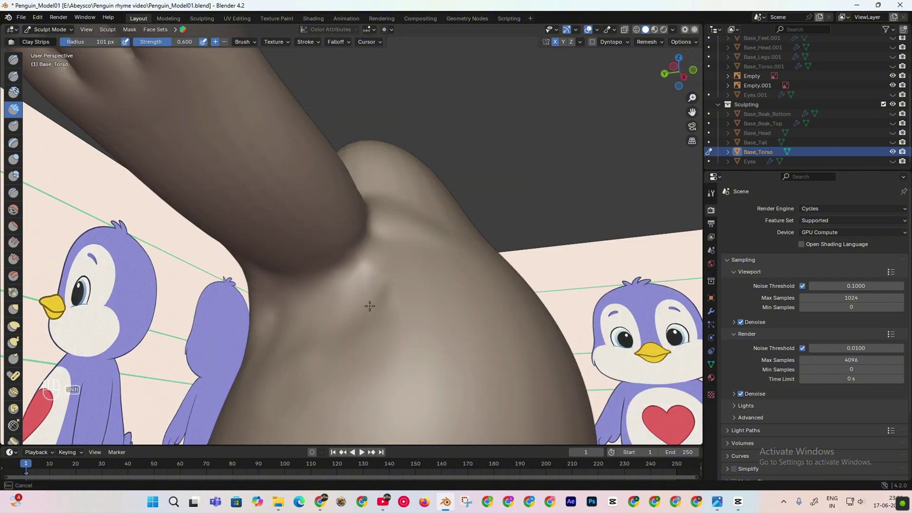
pyautogui.keyDown('shift'); pyautogui.moveTo(342, 259); pyautogui.dragTo(345, 261); pyautogui.keyUp('shift')
# Build up the front of the armpit with a 66 px Clay Strips brush and smooth it into the chest.
pyautogui.moveTo(680, 72); pyautogui.dragTo(649, 109)
pyautogui.press('f')
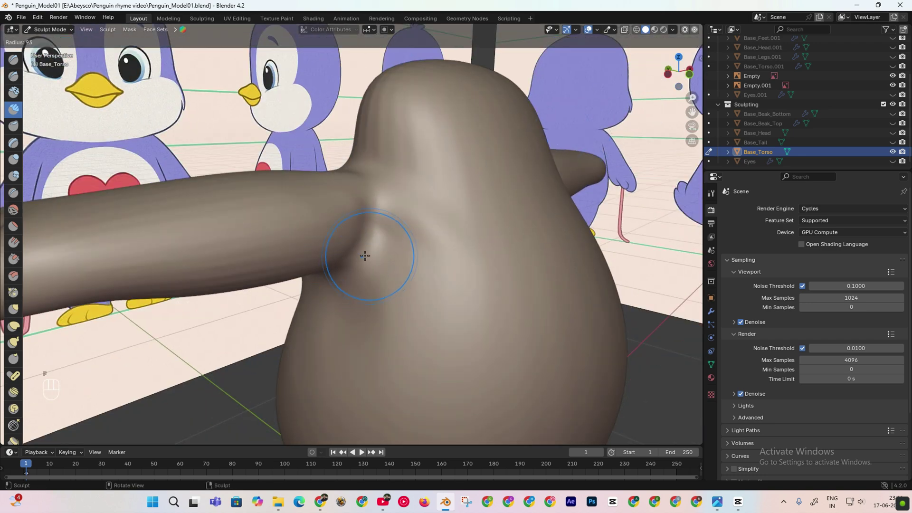
pyautogui.click(402, 258)
pyautogui.moveTo(369, 258)
pyautogui.mouseDown()
pyautogui.moveTo(353, 250)
pyautogui.moveTo(383, 259)
pyautogui.moveTo(427, 316)
pyautogui.mouseUp()
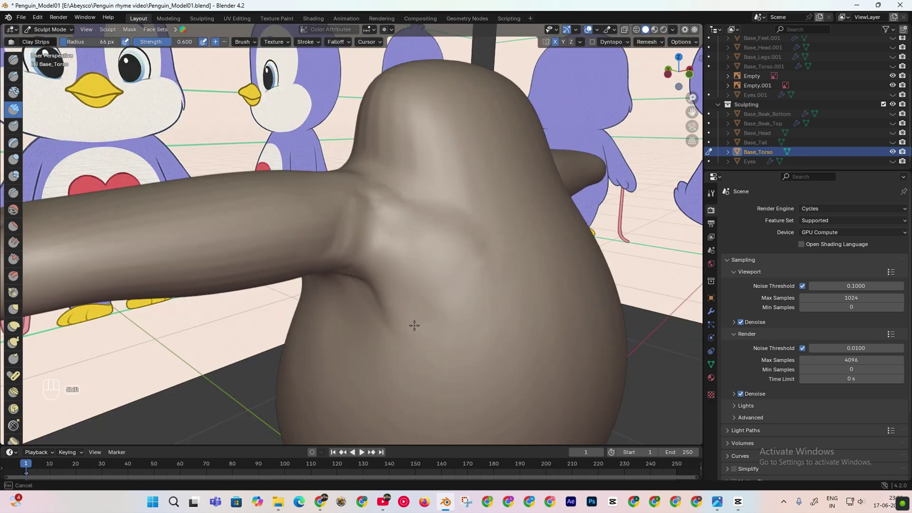
pyautogui.moveTo(678, 71); pyautogui.dragTo(375, 210)
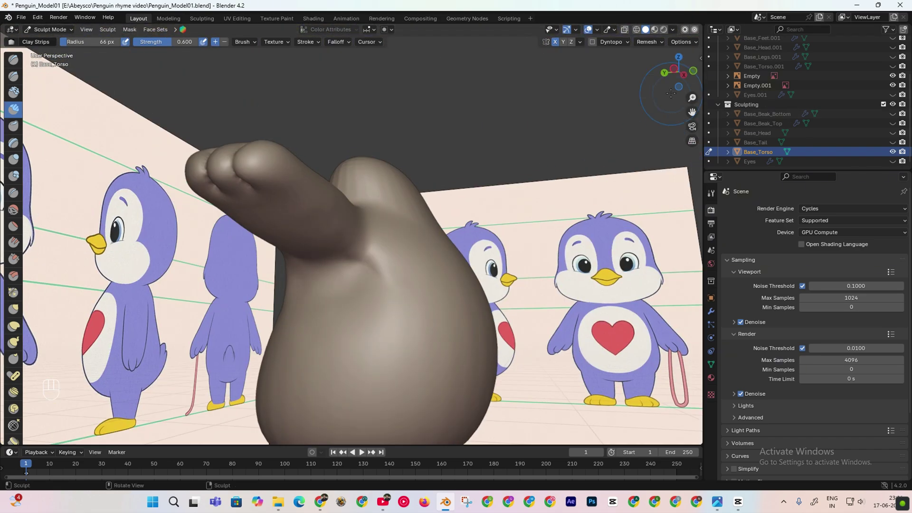
# Switch to the Crease brush and define the base of the neck and the shoulder-blade folds on the back.
pyautogui.moveTo(677, 74); pyautogui.dragTo(691, 91)
pyautogui.click(13, 193)
pyautogui.moveTo(298, 198); pyautogui.dragTo(324, 192)
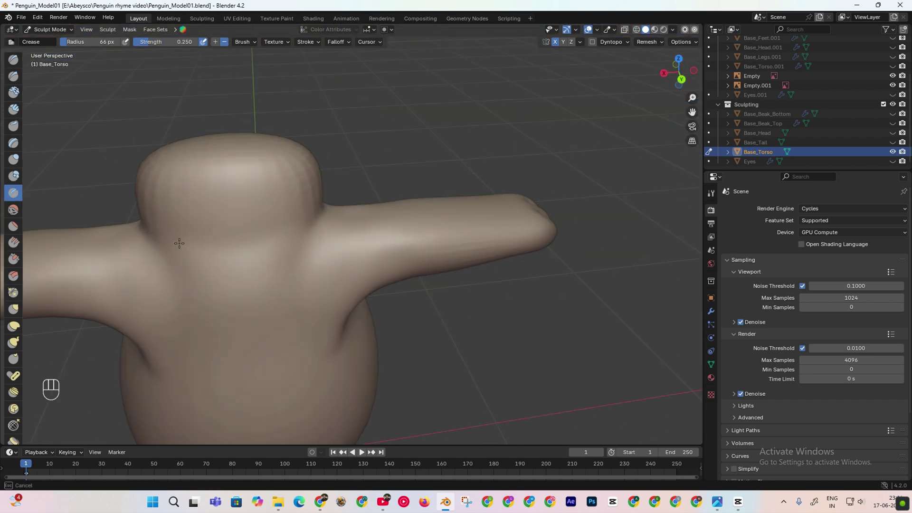
pyautogui.moveTo(179, 243); pyautogui.dragTo(206, 374)
# Crease a fold below the chest across the front of the torso.
pyautogui.moveTo(678, 73); pyautogui.dragTo(475, 75)
pyautogui.moveTo(399, 272); pyautogui.dragTo(428, 317)
pyautogui.moveTo(677, 74); pyautogui.dragTo(639, 53)
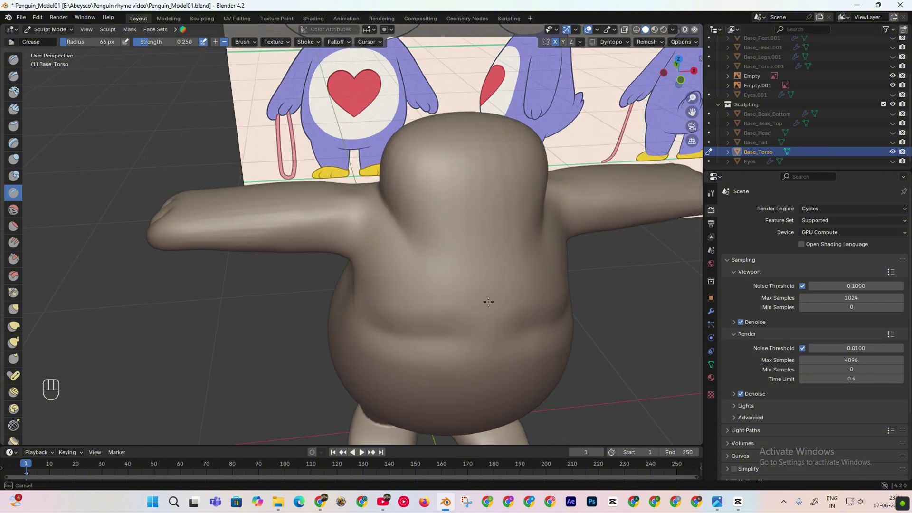
# Undo the last two crease strokes, set the brush radius to 56 px and smooth the middle of the chest fold.
pyautogui.hotkey('ctrl', 'z')
pyautogui.hotkey('ctrl', 'z')
pyautogui.press('f')
pyautogui.press('f')
pyautogui.click(494, 318)
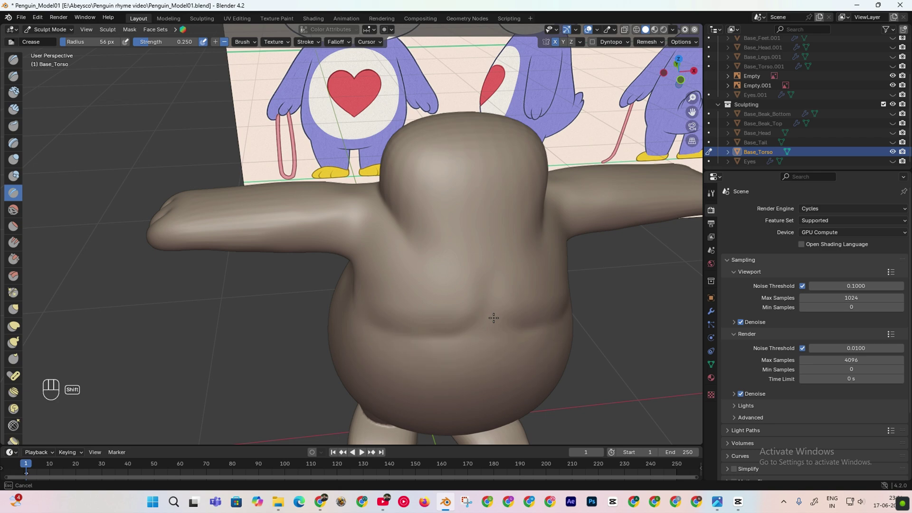
# Save the file and smooth the creases on the penguin's back.
pyautogui.moveTo(680, 70); pyautogui.dragTo(695, 97)
pyautogui.hotkey('ctrl', 's')
pyautogui.moveTo(695, 96); pyautogui.dragTo(473, 198, button='middle')
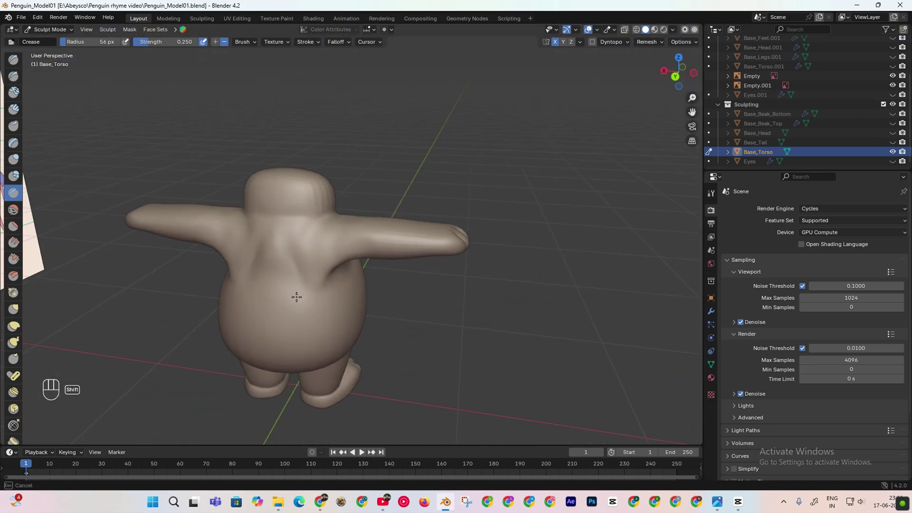
pyautogui.keyDown('shift'); pyautogui.moveTo(297, 297); pyautogui.dragTo(300, 291); pyautogui.keyUp('shift')
# Deepen the grooves between the fingers using the Crease brush with a 21 px radius.
pyautogui.moveTo(682, 68); pyautogui.dragTo(599, 69)
pyautogui.scroll(5, 442, 277)
pyautogui.press('f')
pyautogui.click(401, 320)
pyautogui.moveTo(396, 323); pyautogui.dragTo(399, 330)
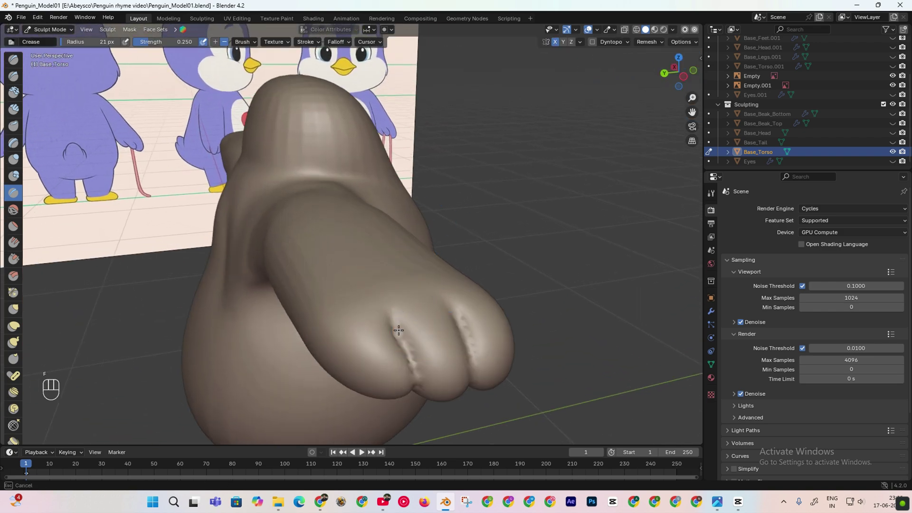
pyautogui.moveTo(662, 106); pyautogui.dragTo(634, 99)
pyautogui.moveTo(352, 264); pyautogui.dragTo(345, 335)
# Smooth the sculpted surfaces around the hand and the inner leg, setting the brush radius to 31 px.
pyautogui.moveTo(680, 71); pyautogui.dragTo(596, 78)
pyautogui.scroll(-3, 487, 176)
pyautogui.keyDown('shift'); pyautogui.moveTo(371, 330); pyautogui.dragTo(409, 326); pyautogui.keyUp('shift')
pyautogui.moveTo(672, 71); pyautogui.dragTo(756, 74)
pyautogui.press('f')
pyautogui.click(310, 325)
pyautogui.keyDown('shift'); pyautogui.moveTo(233, 349); pyautogui.dragTo(233, 350); pyautogui.keyUp('shift')
pyautogui.moveTo(674, 70); pyautogui.dragTo(765, 57)
pyautogui.keyDown('shift'); pyautogui.moveTo(334, 376); pyautogui.dragTo(334, 377); pyautogui.keyUp('shift')
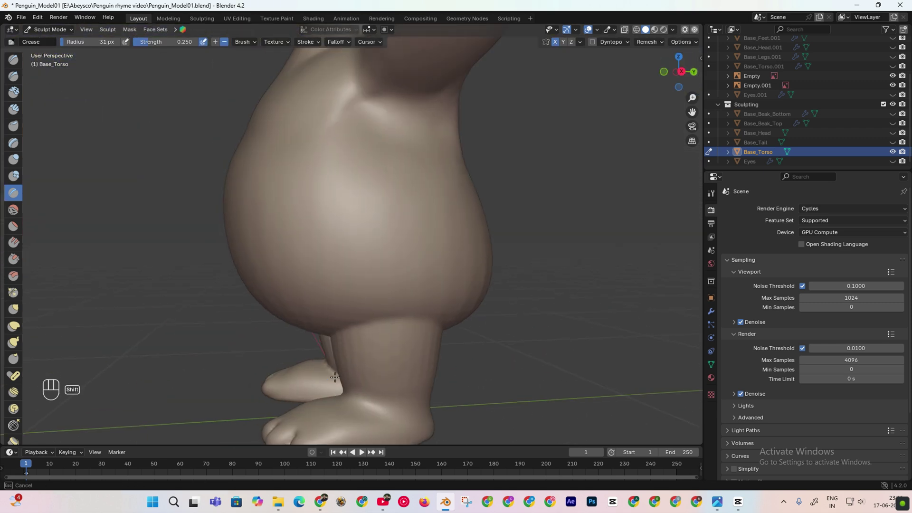
# Switch the torso to Object Mode and unhide the head, both beak parts and the eyes in the Sculpting collection.
pyautogui.click(664, 71)
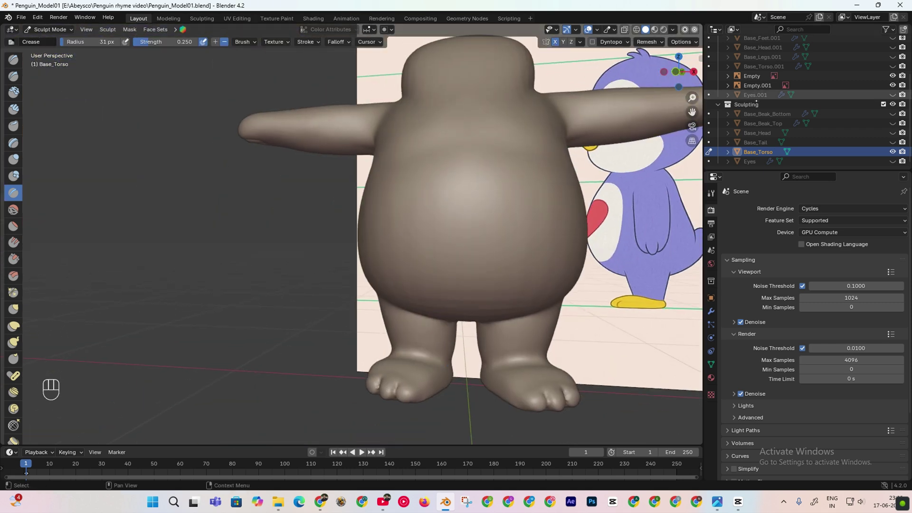
pyautogui.moveTo(692, 97); pyautogui.dragTo(691, 127)
pyautogui.click(676, 72)
pyautogui.hotkey('ctrl', 'Tab')
pyautogui.click(504, 155)
pyautogui.moveTo(891, 124)
pyautogui.mouseDown()
pyautogui.moveTo(893, 133)
pyautogui.moveTo(893, 114)
pyautogui.mouseUp()
pyautogui.click(892, 161)
pyautogui.click(292, 222)
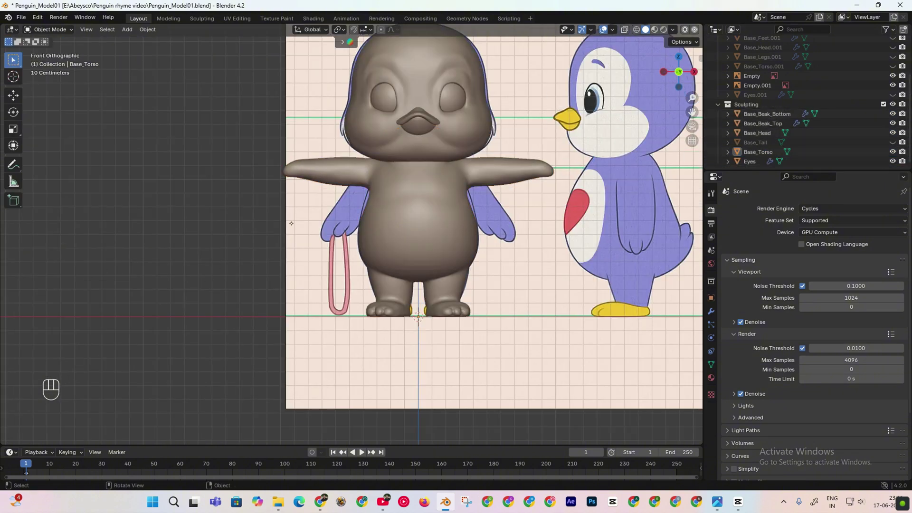
# Check the assembled penguin from an angle with a different viewport shading, return to the front view and save the file.
pyautogui.moveTo(688, 68)
pyautogui.mouseDown()
pyautogui.moveTo(603, 83)
pyautogui.moveTo(713, 90)
pyautogui.moveTo(594, 88)
pyautogui.moveTo(608, 95)
pyautogui.mouseUp()
pyautogui.click(663, 29)
pyautogui.click(679, 73)
pyautogui.click(634, 29)
pyautogui.hotkey('ctrl', 's')
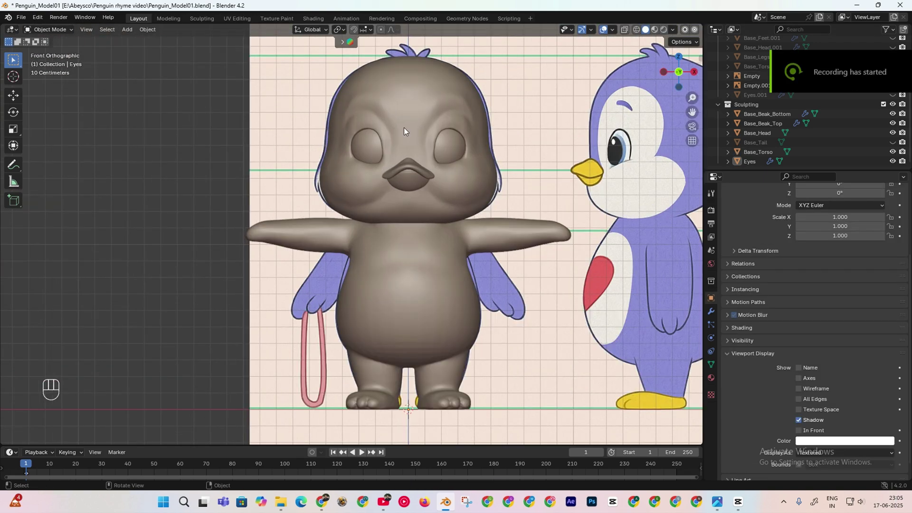
# Select the head mesh and start a Wavefront OBJ export with the file name Penguin_Model01_Head.obj.
pyautogui.click(455, 177)
pyautogui.scroll(2, 455, 177)
pyautogui.press('g')
pyautogui.rightClick(459, 211)
pyautogui.click(21, 17)
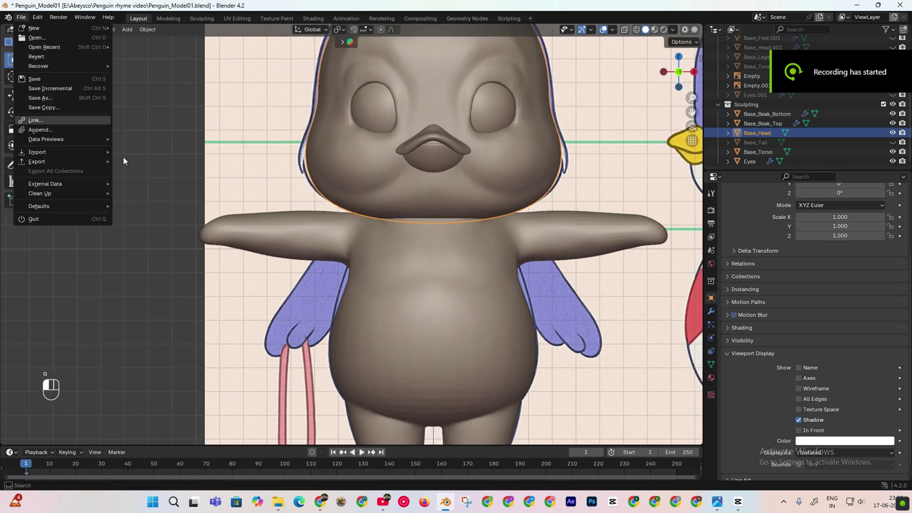
pyautogui.moveTo(76, 162)
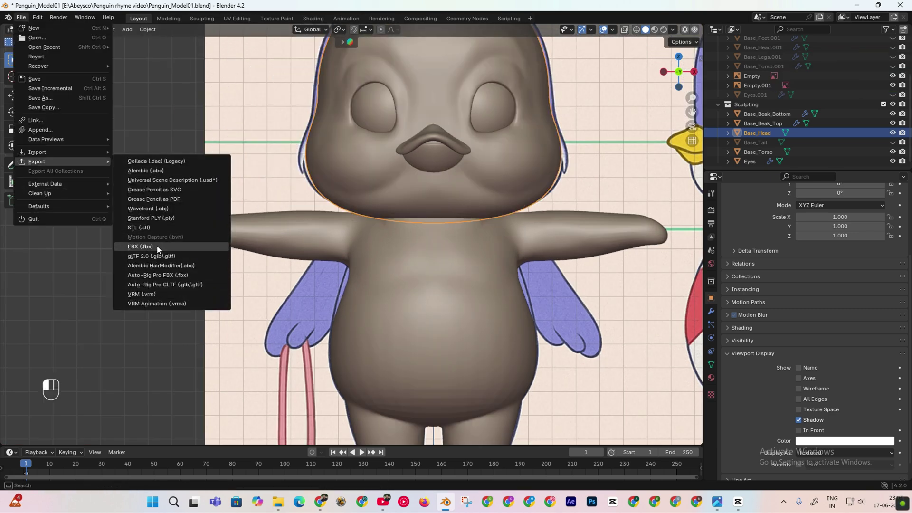
pyautogui.click(148, 209)
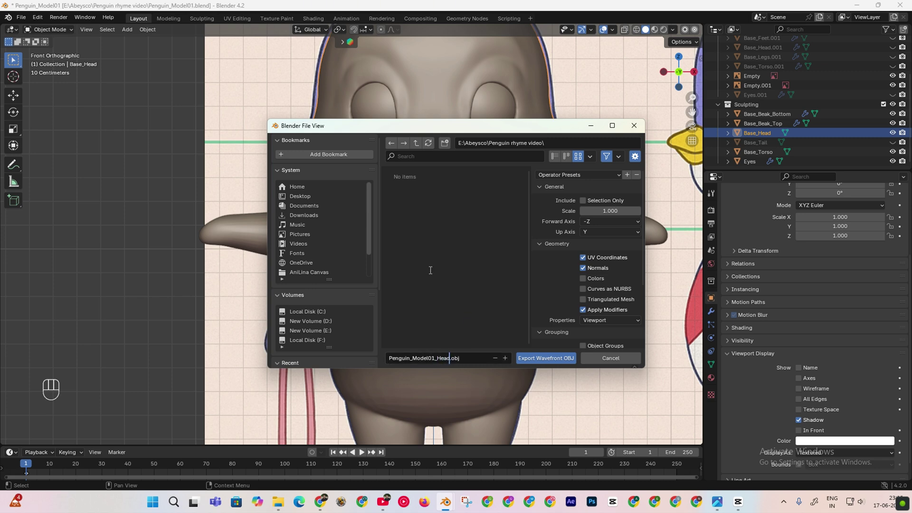
# Limit the OBJ export to the selection and export the head file.
pyautogui.scroll(-5, 587, 206)
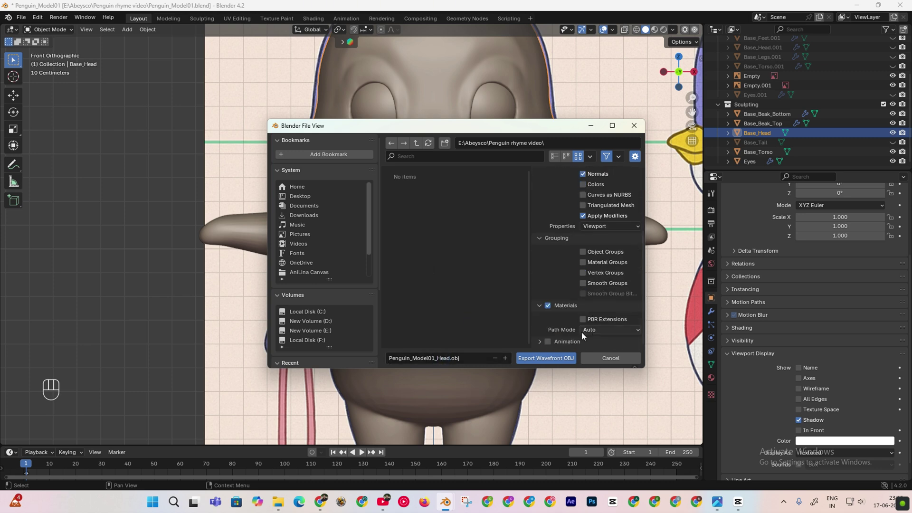
pyautogui.scroll(3, 580, 285)
pyautogui.scroll(2, 579, 241)
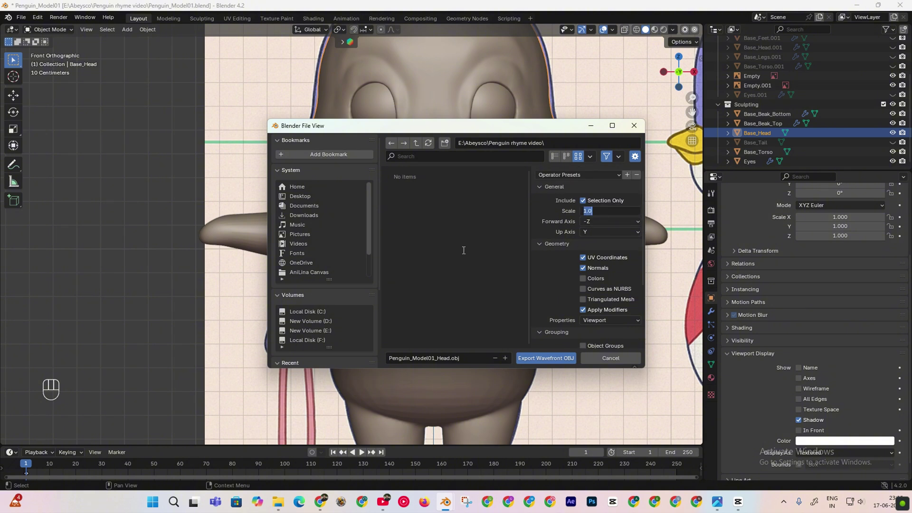
pyautogui.scroll(-5, 623, 315)
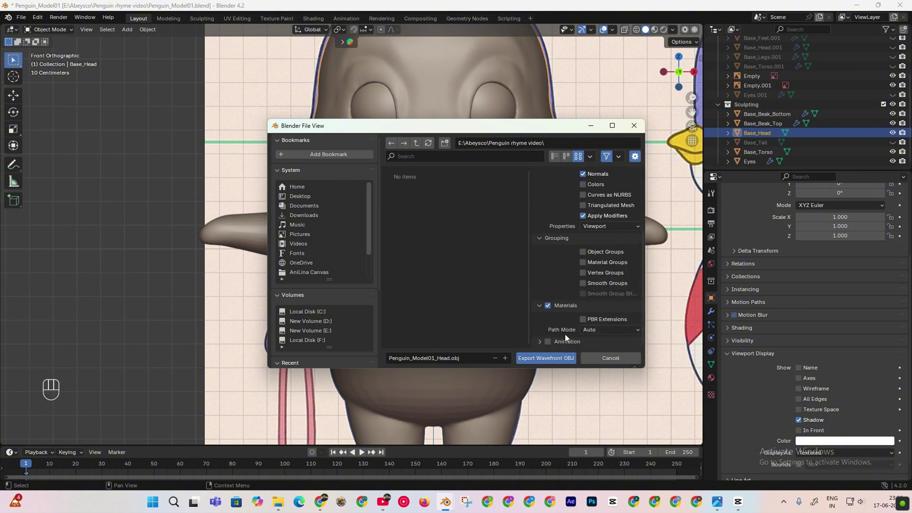
pyautogui.click(553, 355)
pyautogui.scroll(2, 575, 267)
pyautogui.keyDown('shift'); pyautogui.moveTo(600, 67); pyautogui.dragTo(536, 261, button='middle'); pyautogui.keyUp('shift')
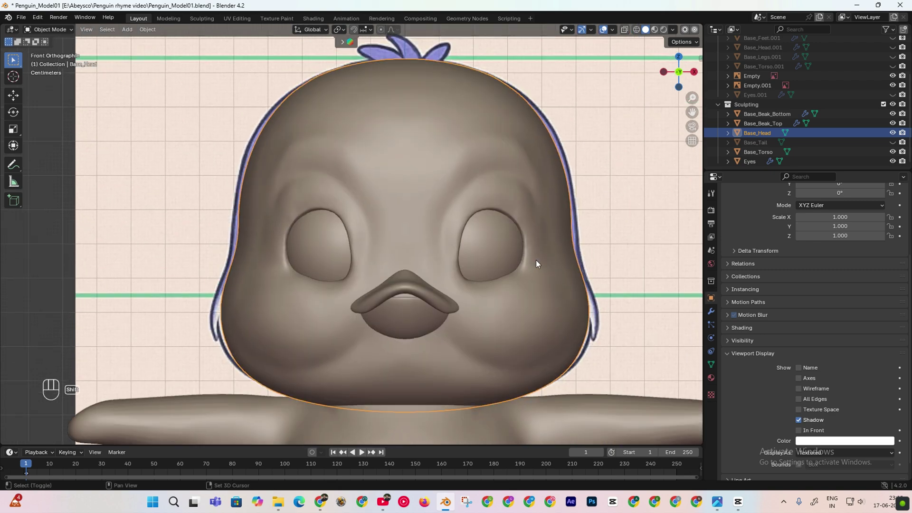
pyautogui.scroll(-4, 523, 259)
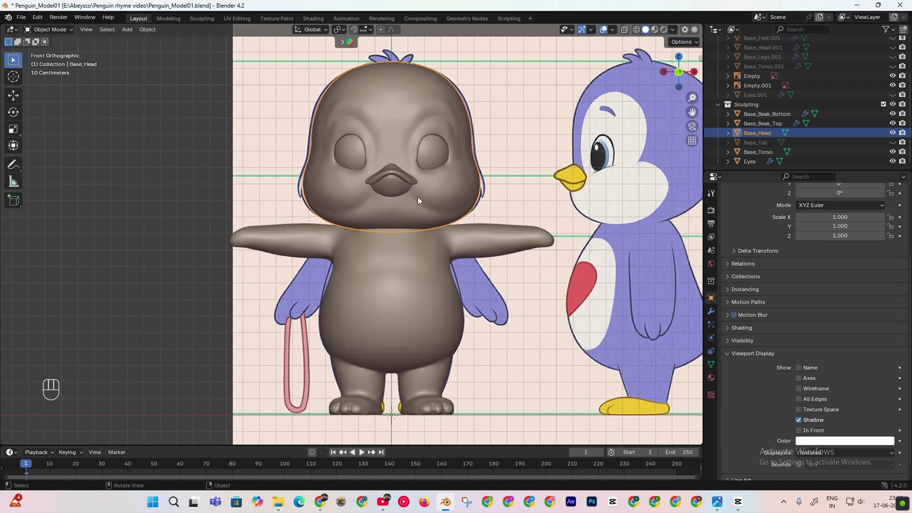